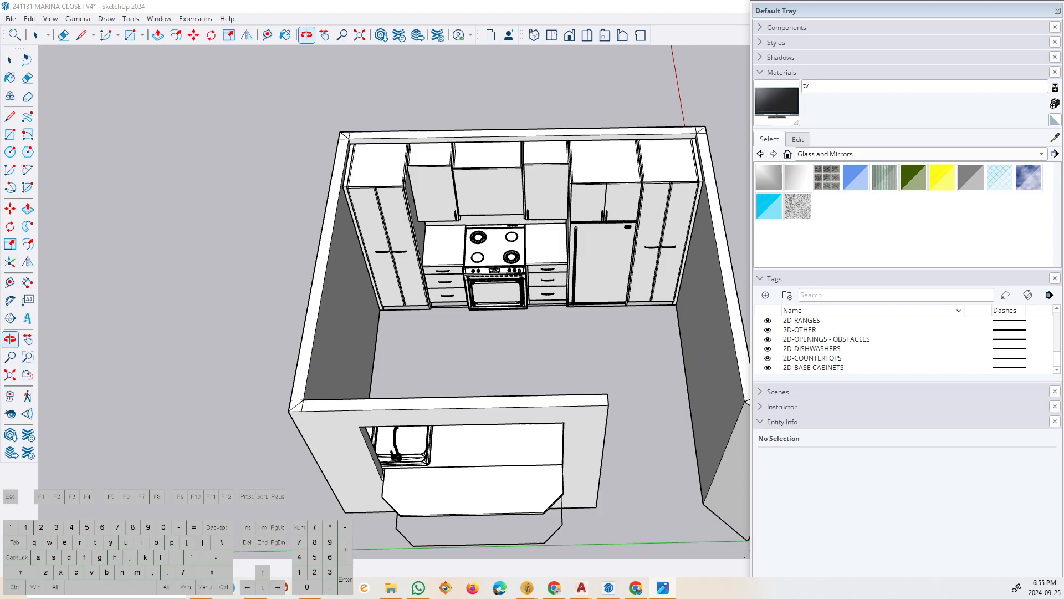
Enlarge the image viewer to full screen and examine the kitchen version 1 drawings, from V1-1 to V1-6.
mouse_move(1063, 110)
left_mouse_down()
mouse_move(663, 70)
mouse_move(562, 46)
left_mouse_up()
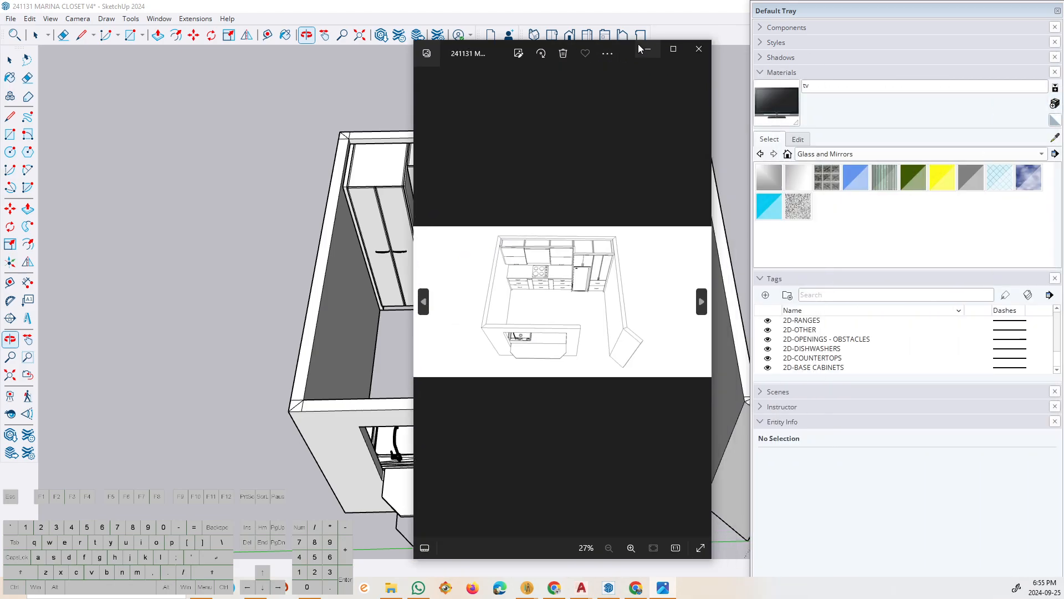
left_click(673, 49)
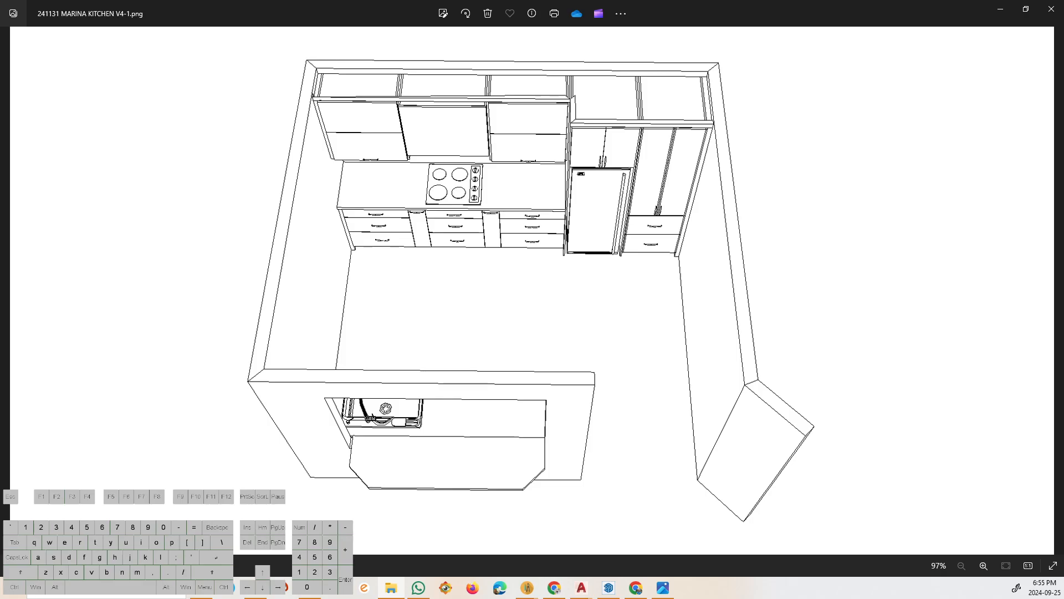
left_click(696, 26)
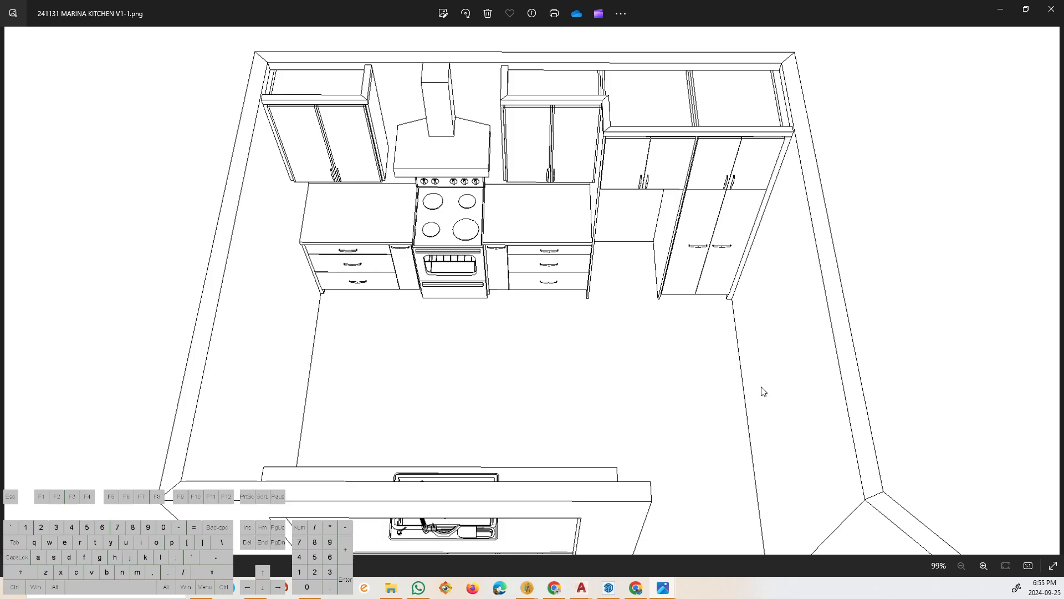
left_click(1053, 292)
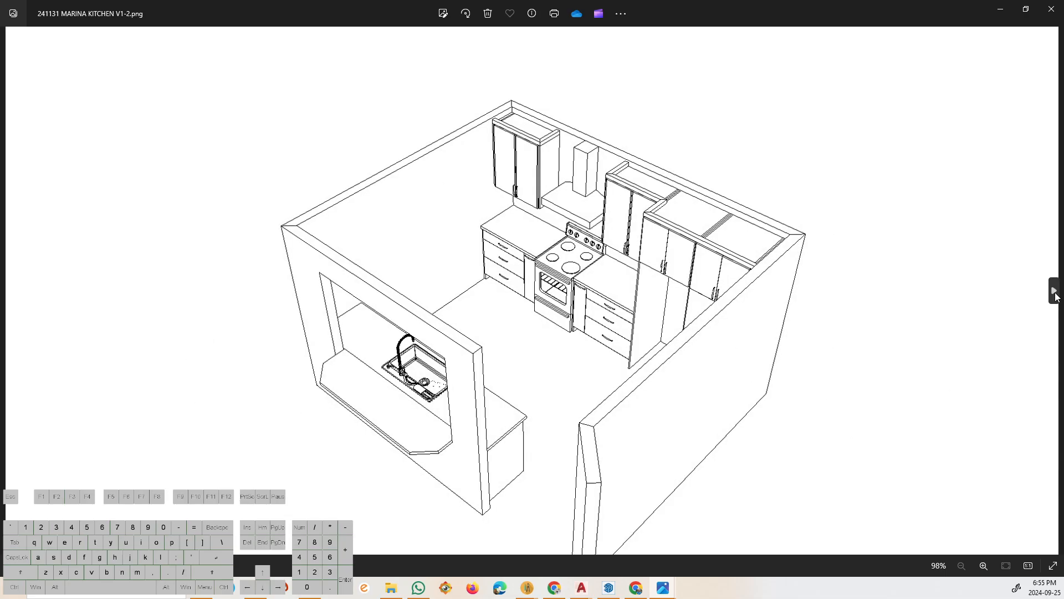
left_click(1054, 294)
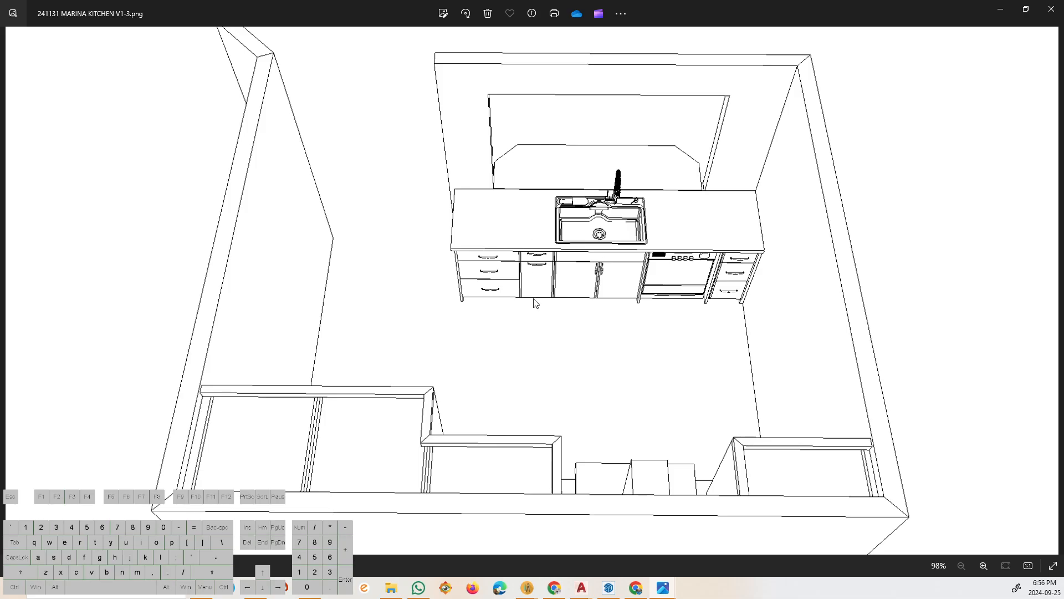
left_click(1055, 292)
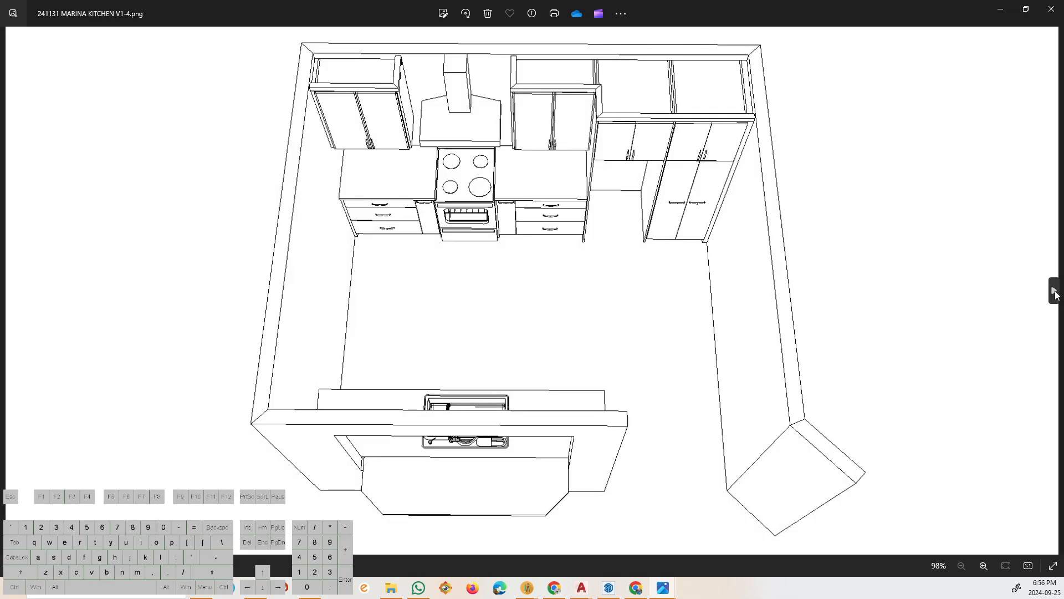
key("Right")
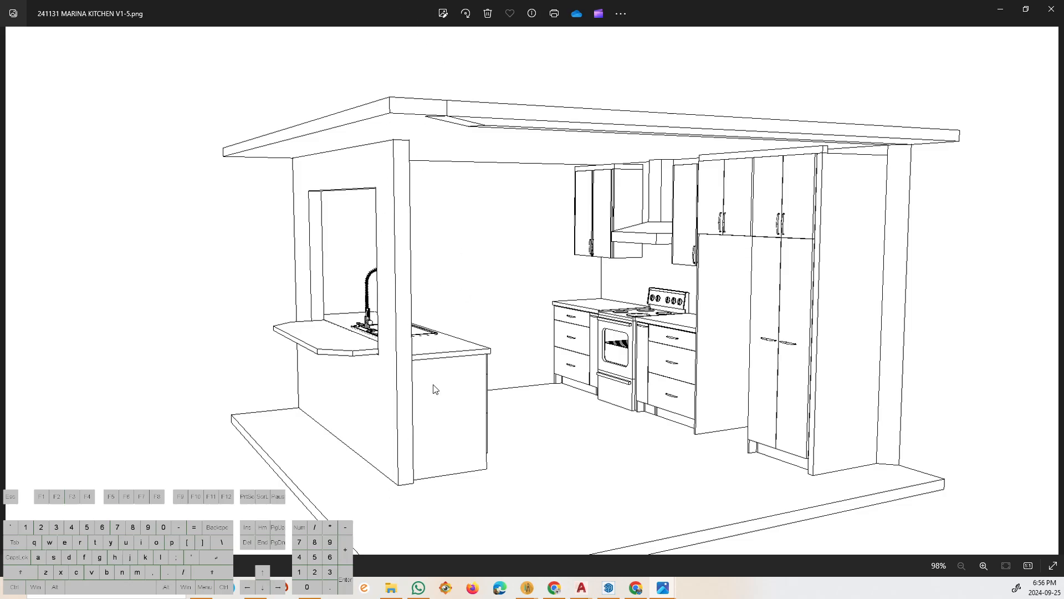
key("Right")
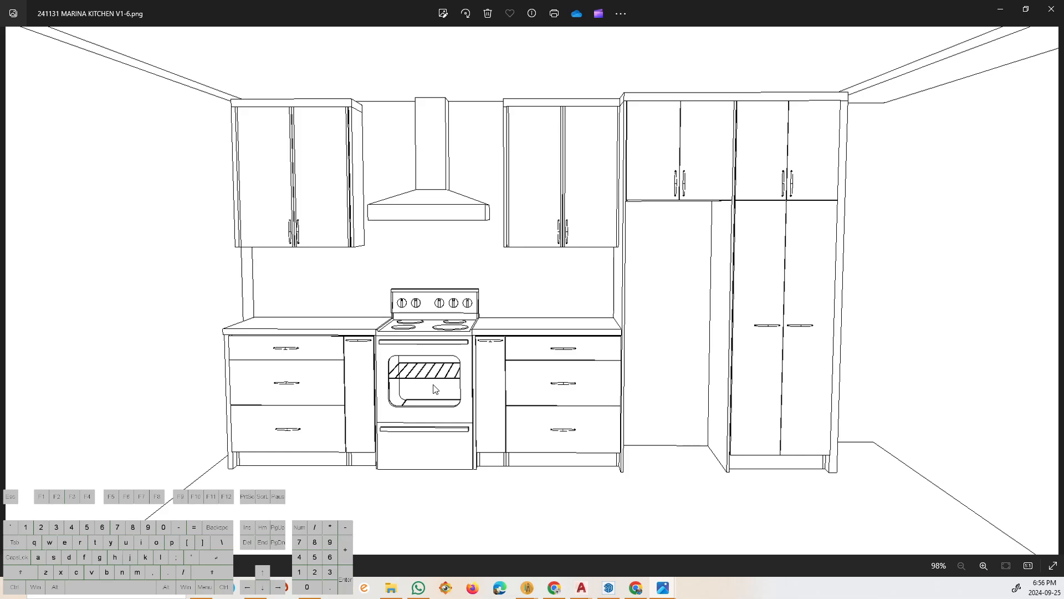
Examine the kitchen version 2 and version 3 drawings, comparing the peninsula, range hood and microwave layouts.
key("Right")
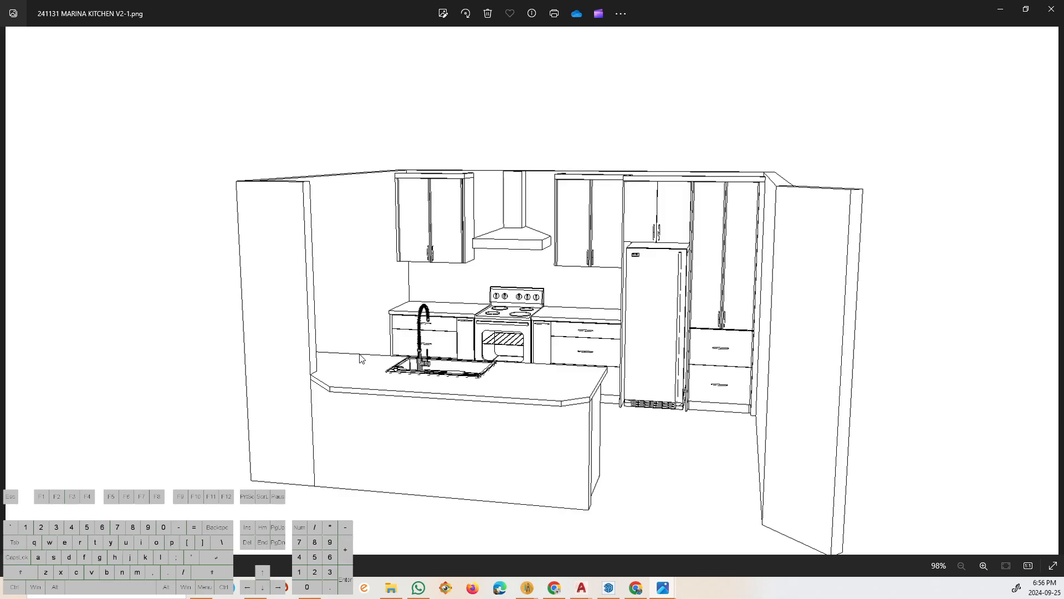
key("Right")
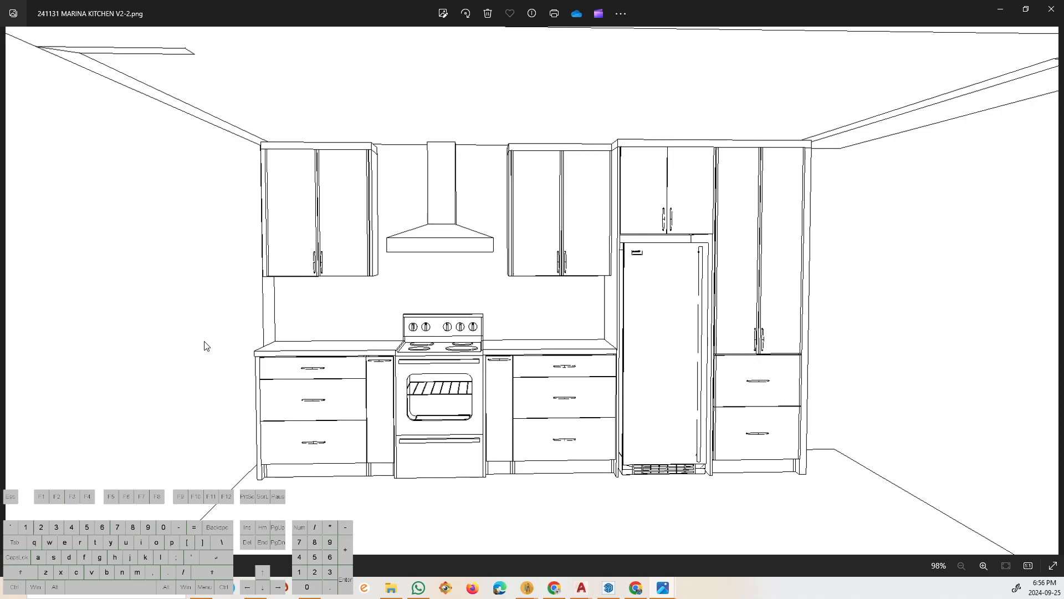
key("Right")
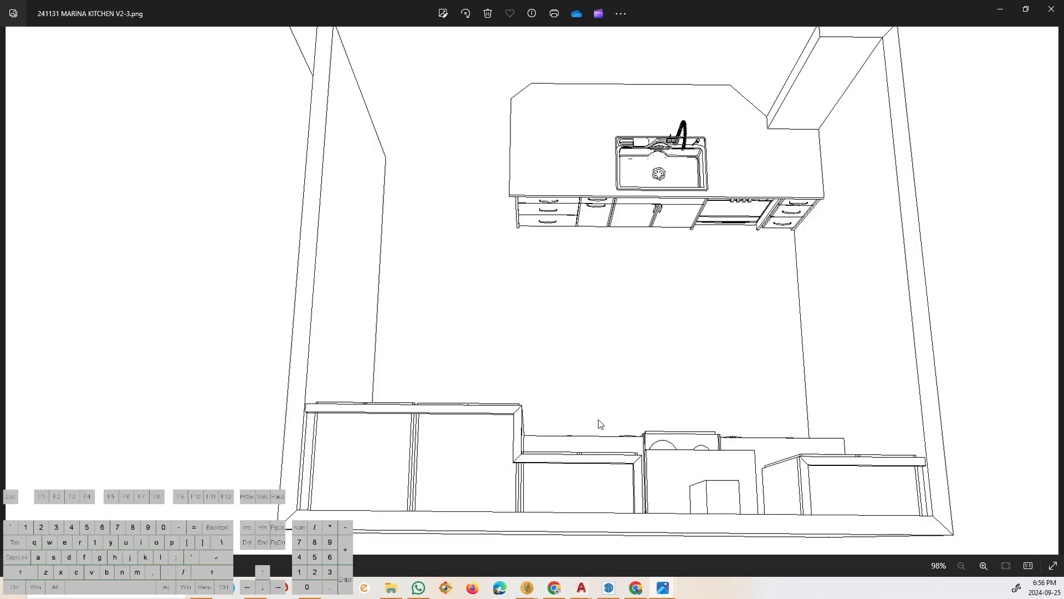
key("Left")
key("Left")
key("Left")
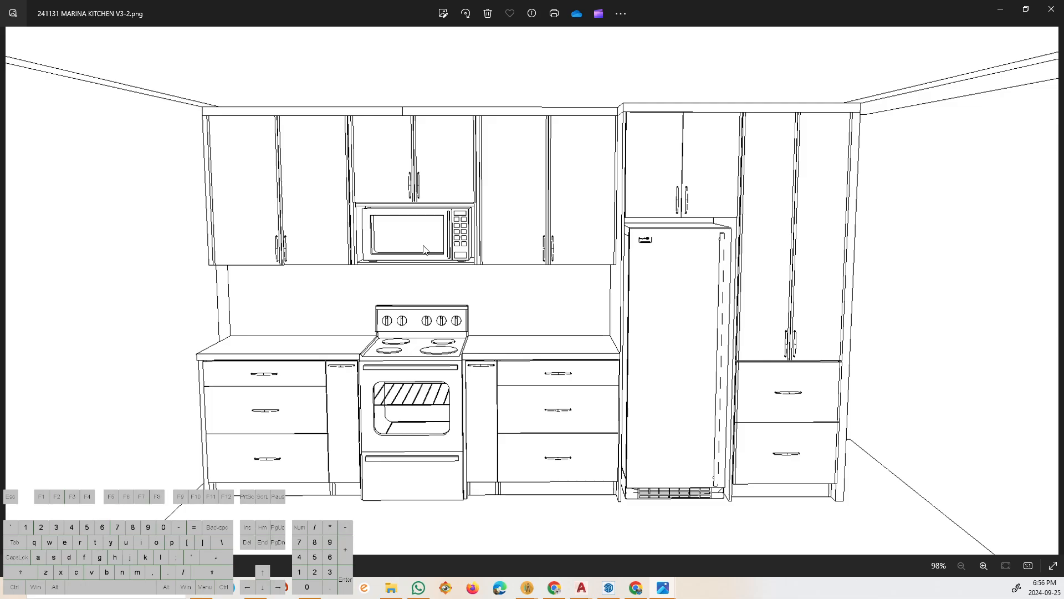
key("Right")
key("Right")
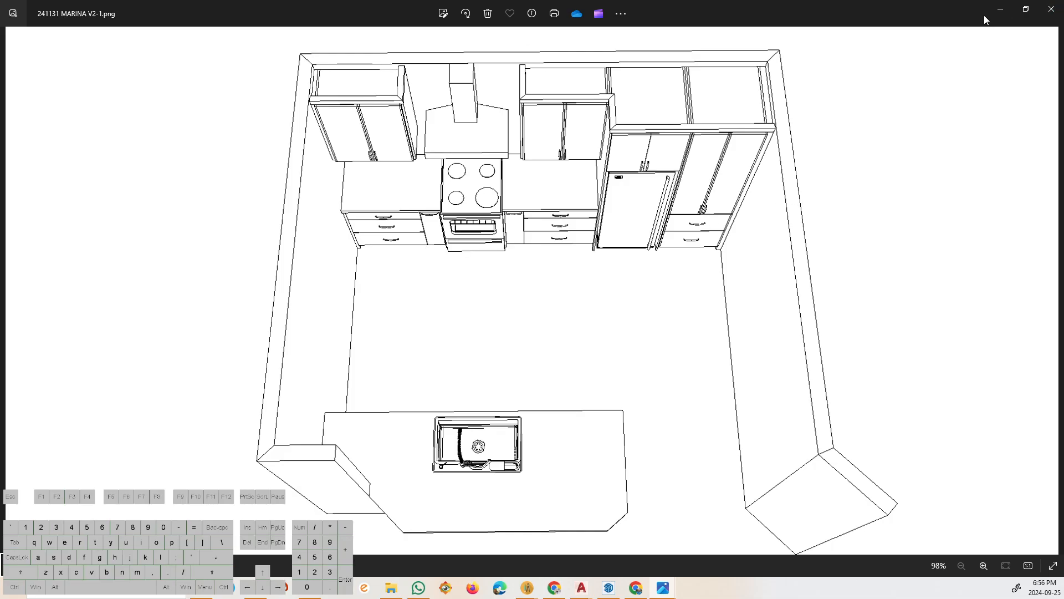
Examine the kitchen version 4 and version 5 drawings, comparing the cooktop, range and sink layouts.
key("Right")
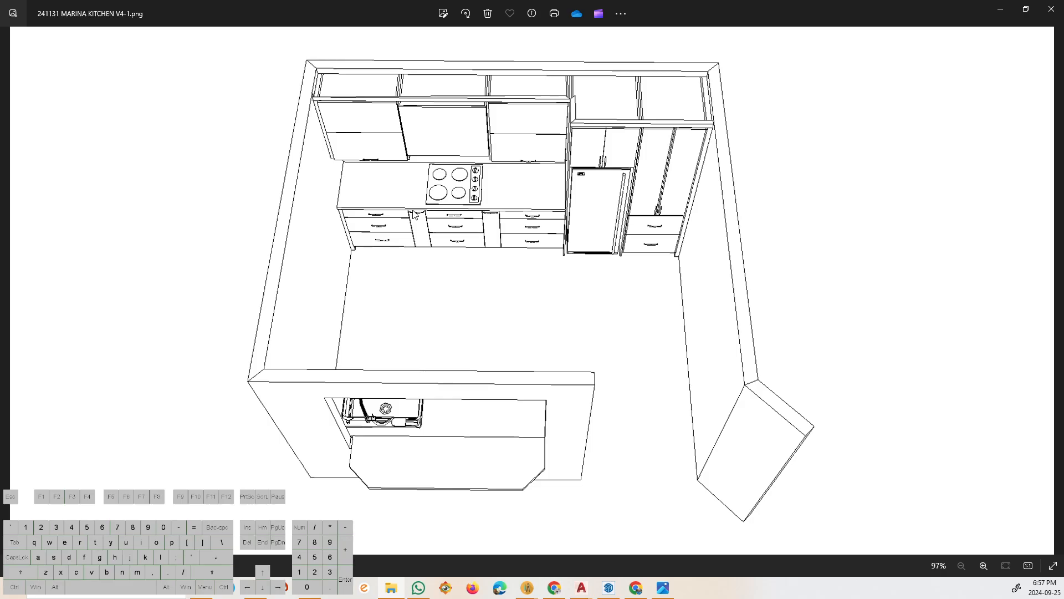
key("Right")
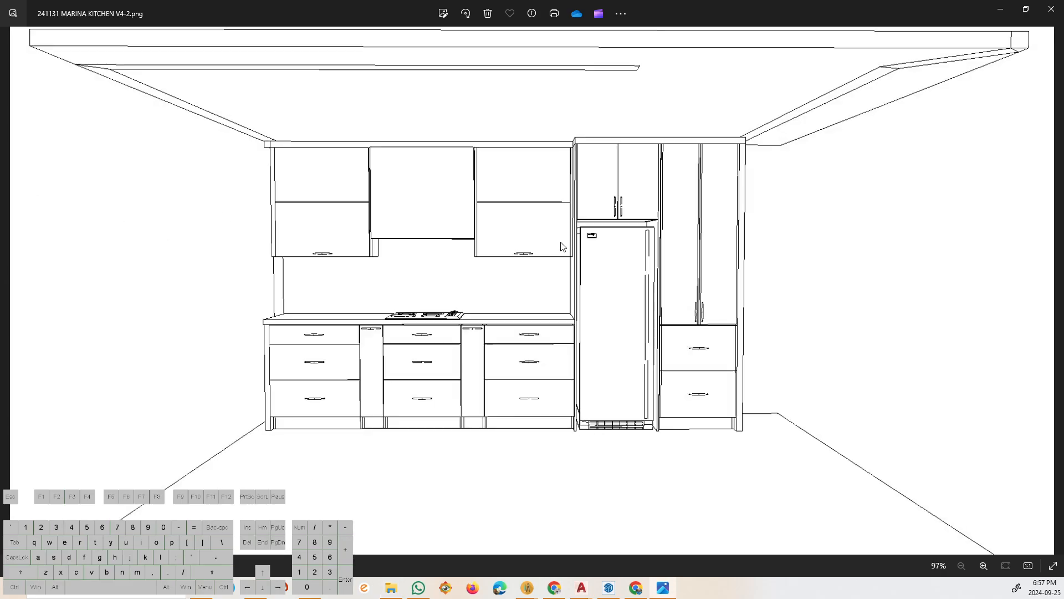
key("Right")
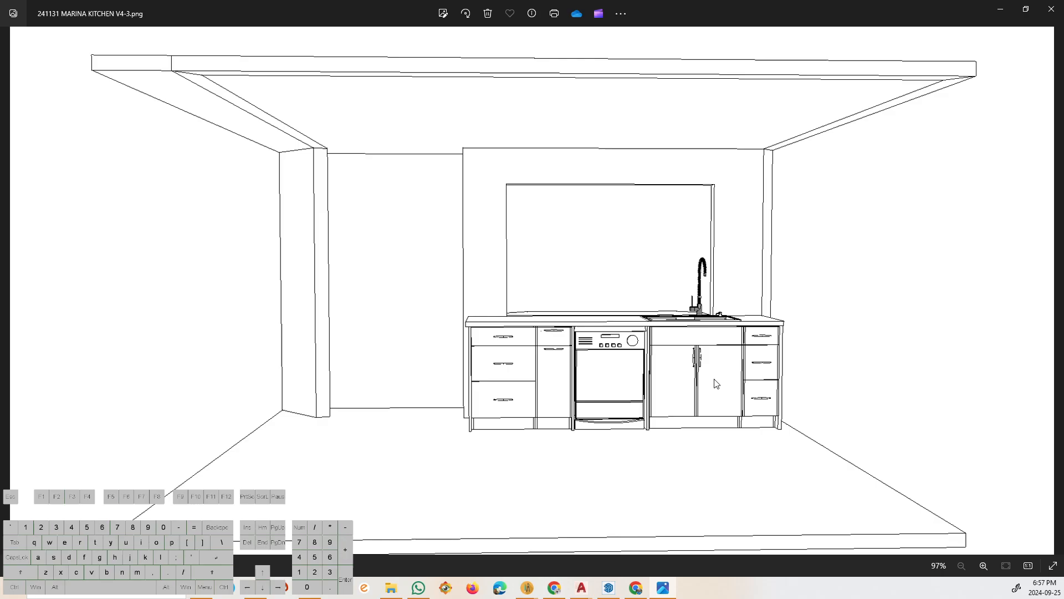
key("Right")
key("Right")
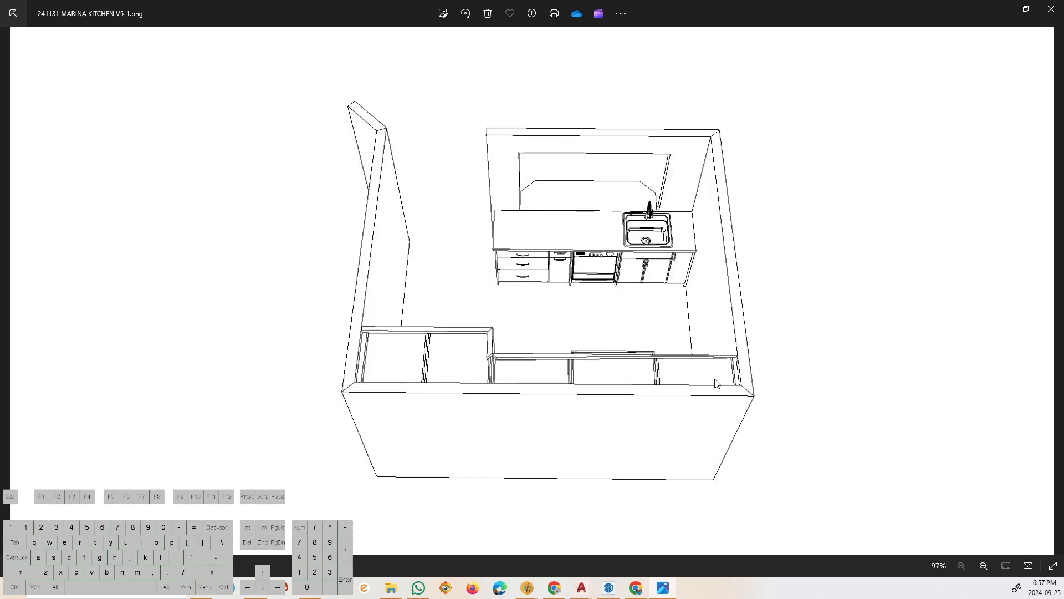
key("Right")
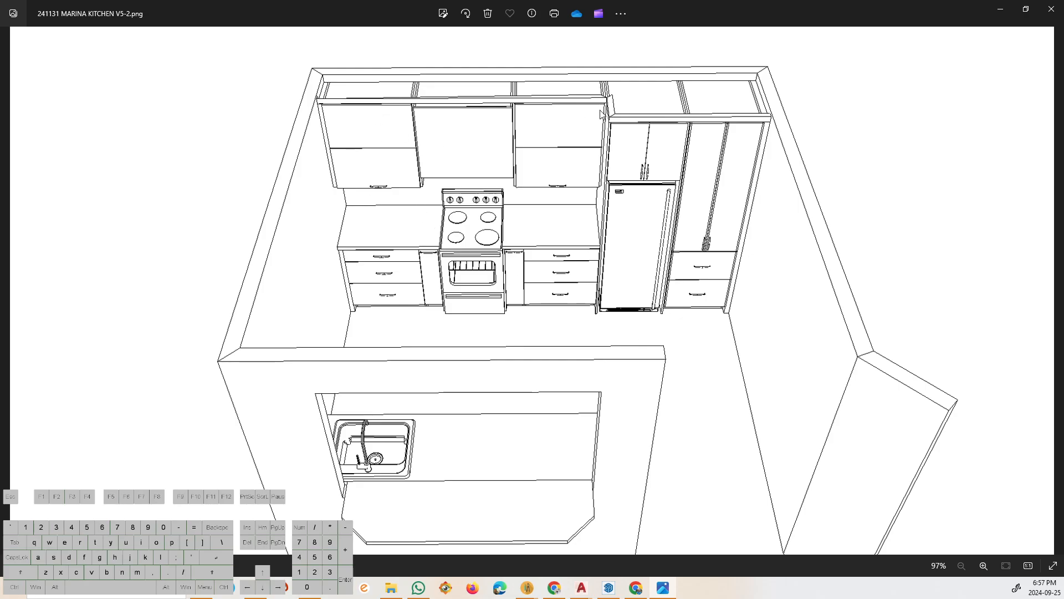
key("Right")
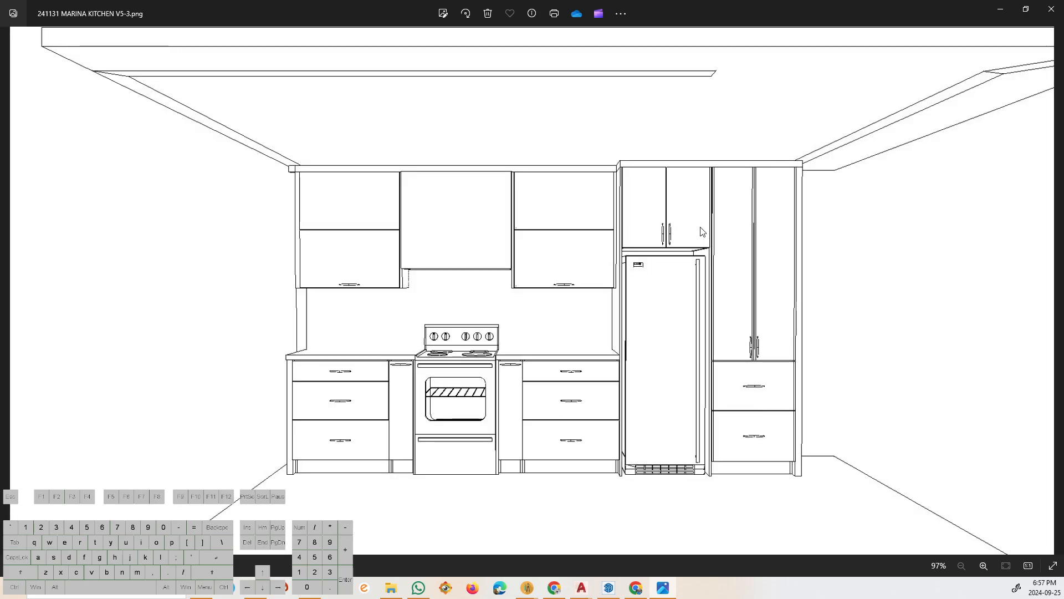
key("Right")
key("Right")
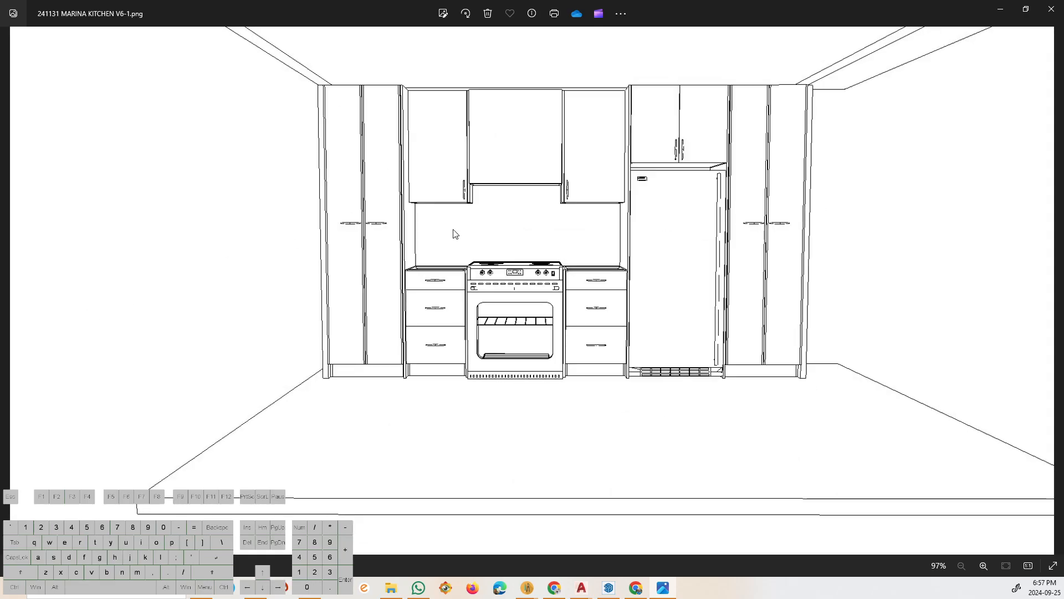
key("Left")
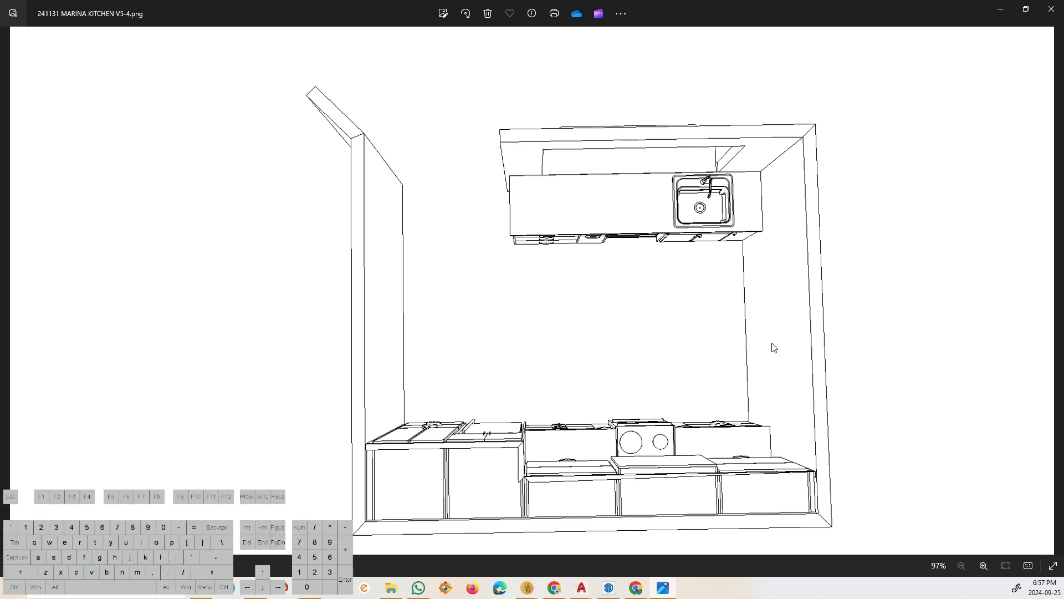
Examine the kitchen version 6 drawings and compare them with V7-1, checking the tall cabinets, range and refrigerator.
key("Right")
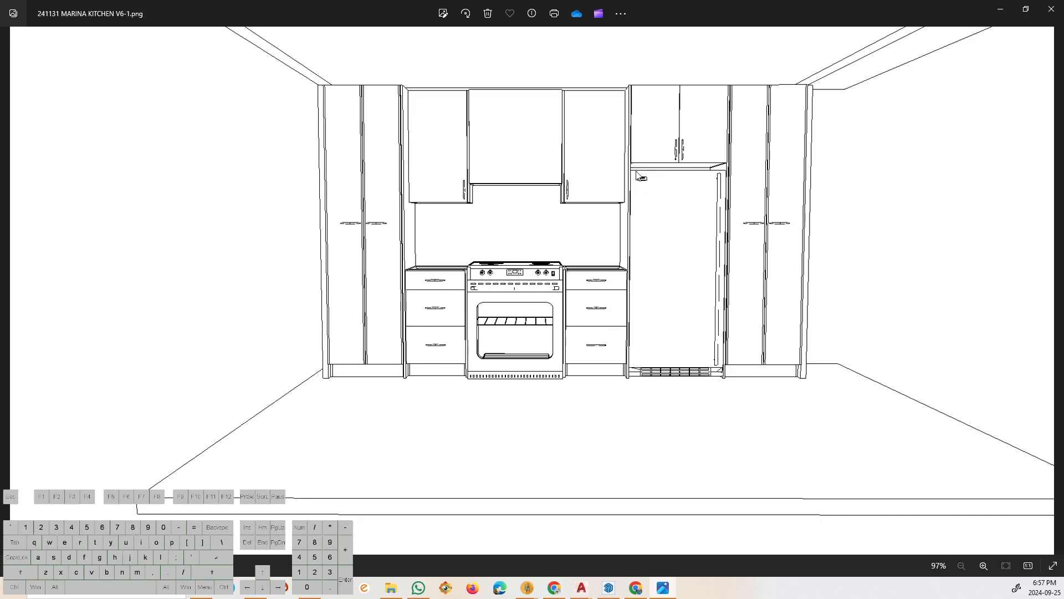
key("Right")
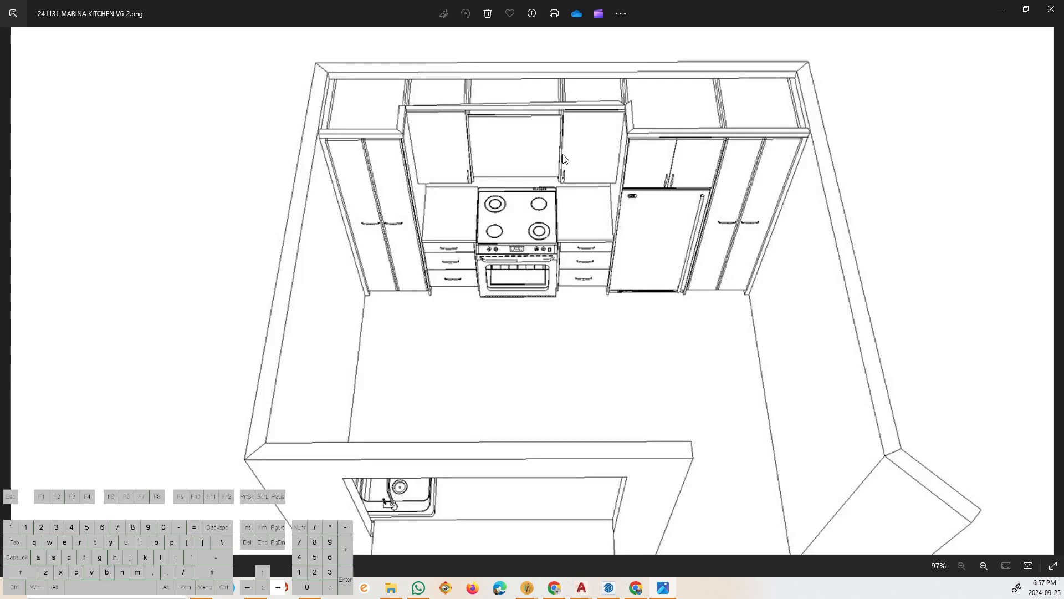
key("Right")
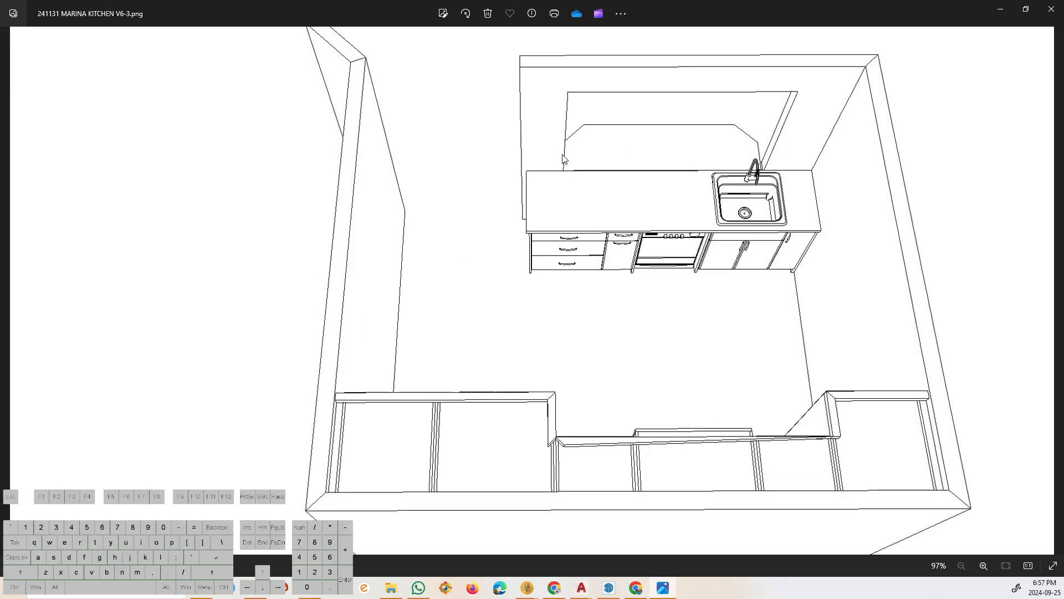
key("Left")
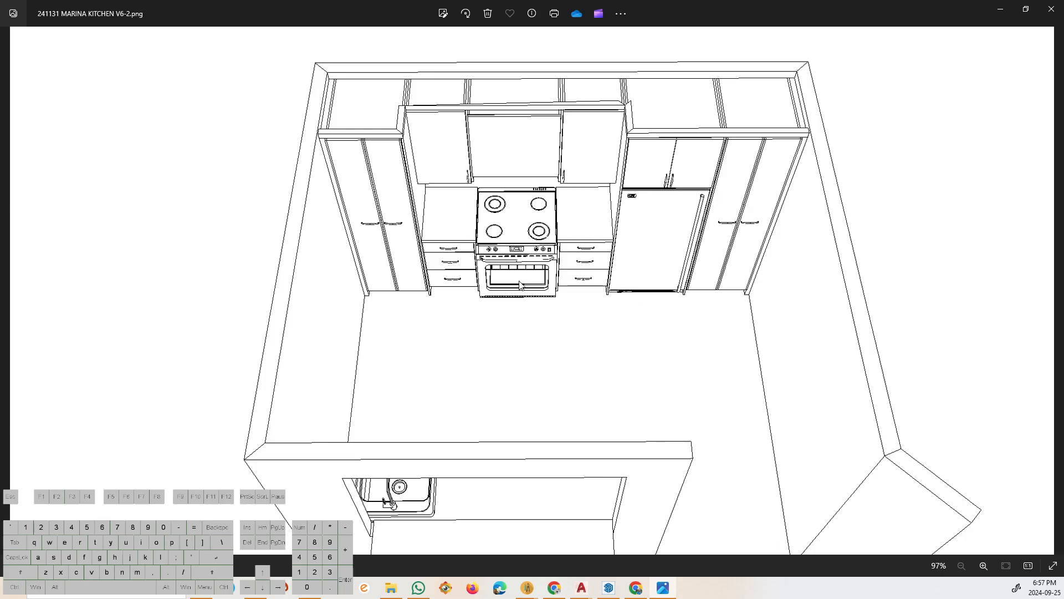
key("Right")
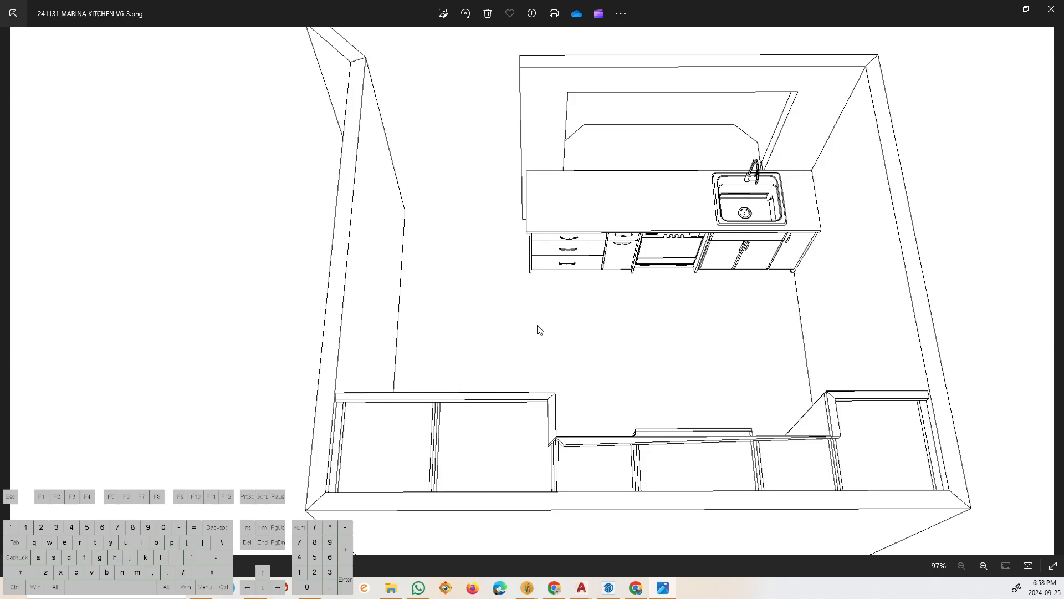
key("Right")
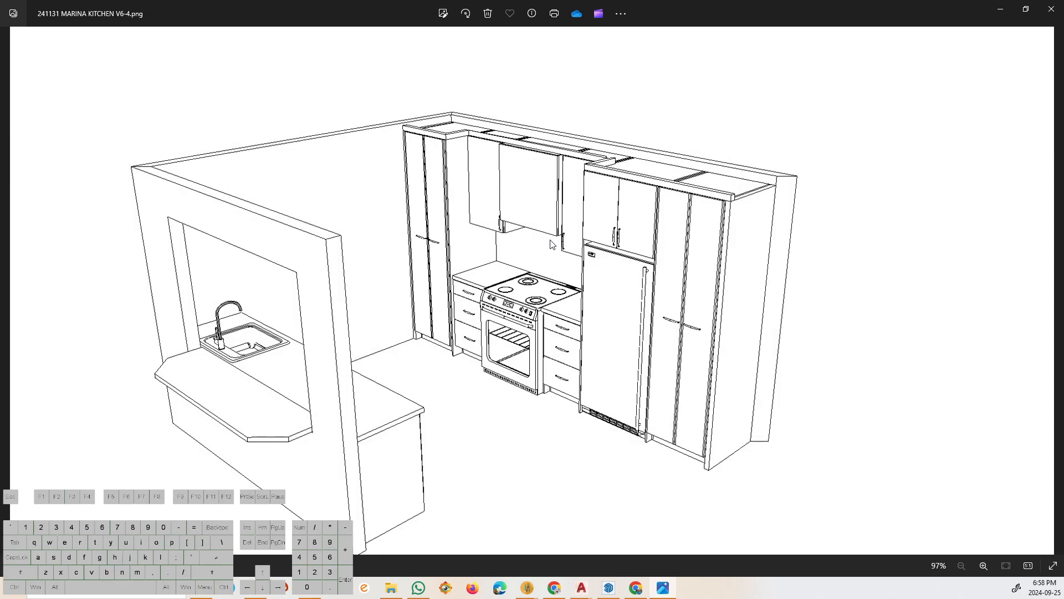
key("Right")
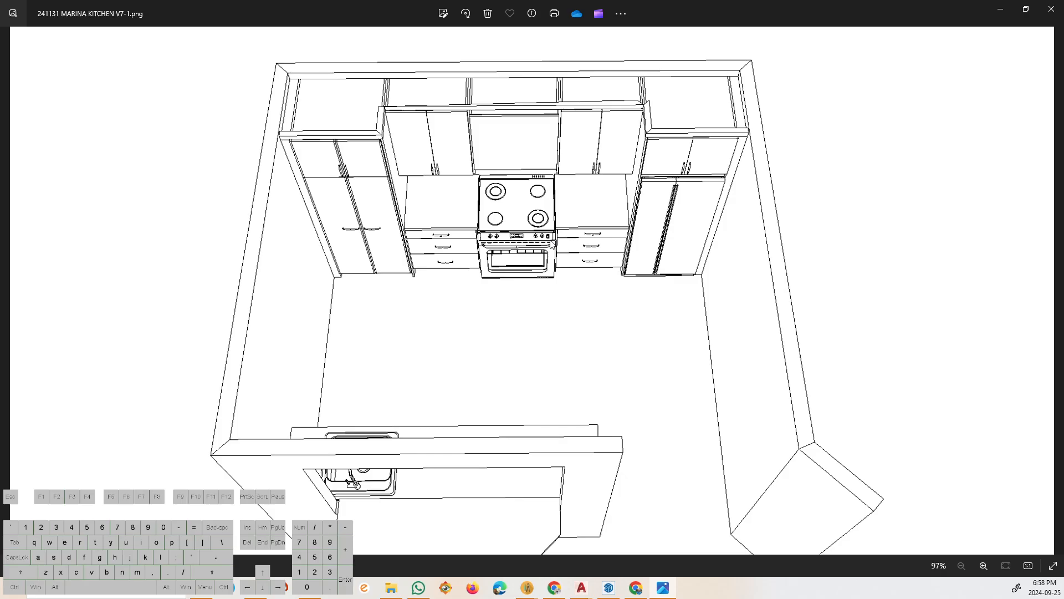
key("Left")
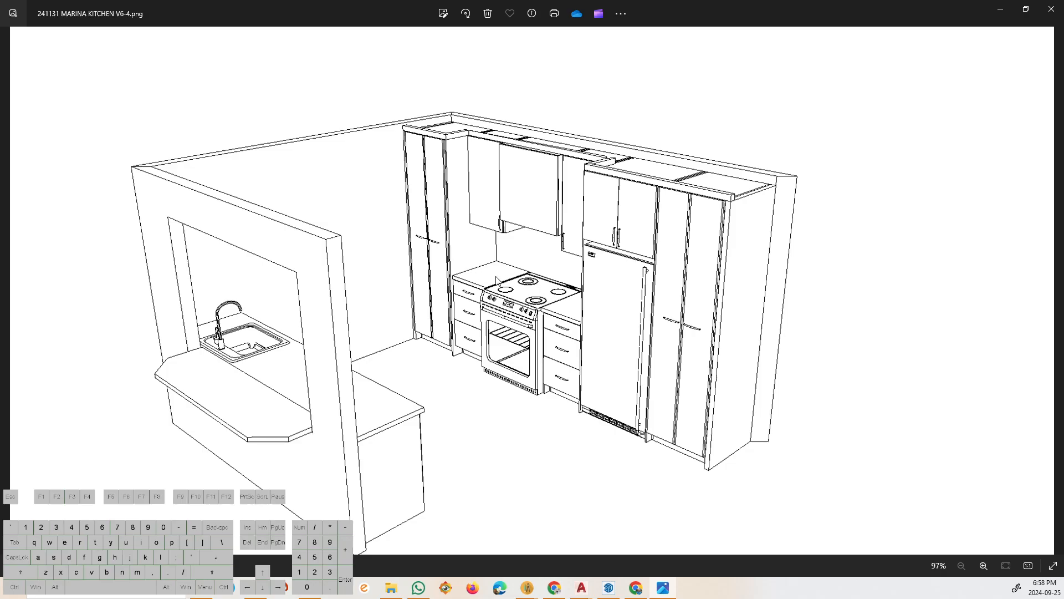
key("Right")
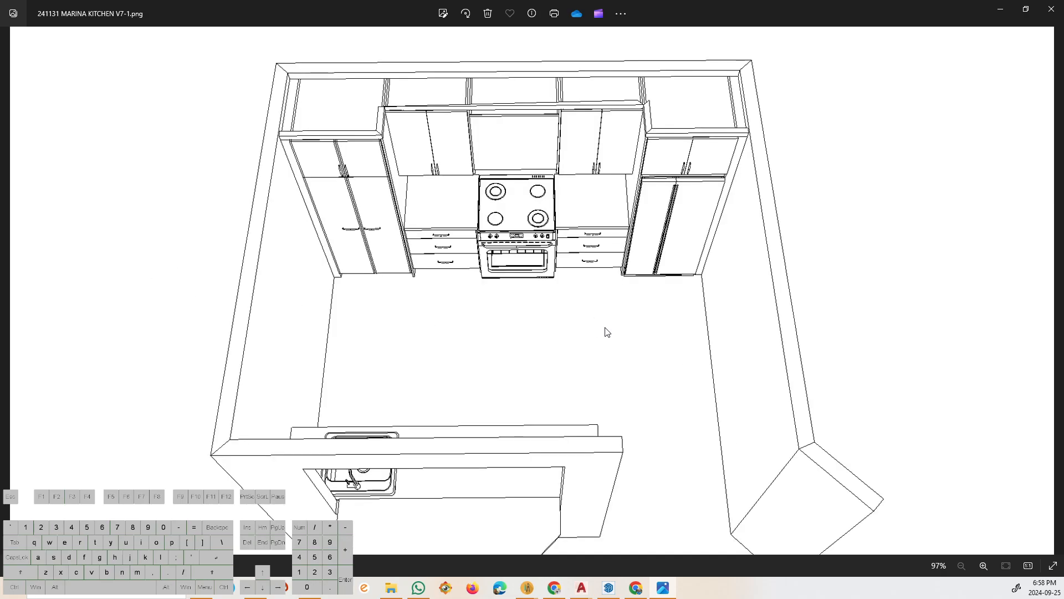
key("Left")
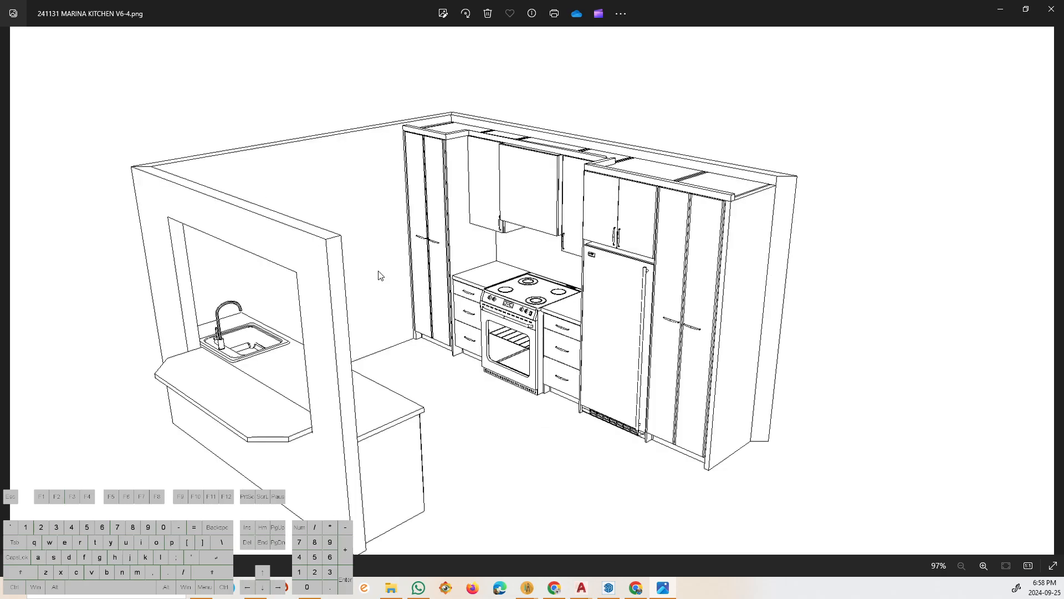
key("Left")
key("Right")
Switch to the SketchUp kitchen model and open the tall cabinet left of the range for editing.
left_click(609, 587)
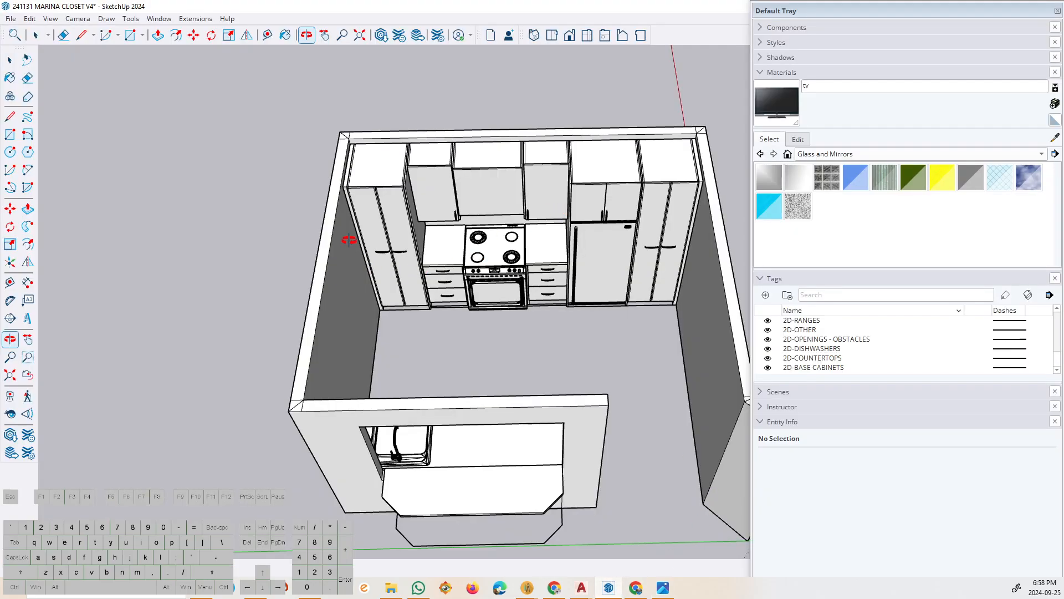
scroll(349, 239, "up", 6)
key("space")
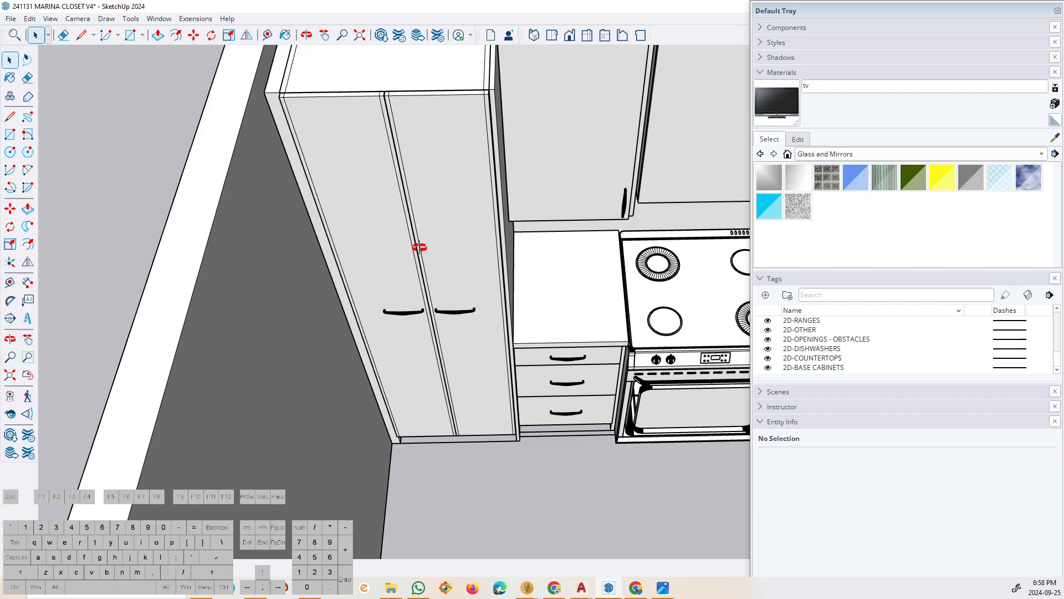
scroll(460, 245, "up", 2)
key("e")
scroll(357, 119, "down", 3)
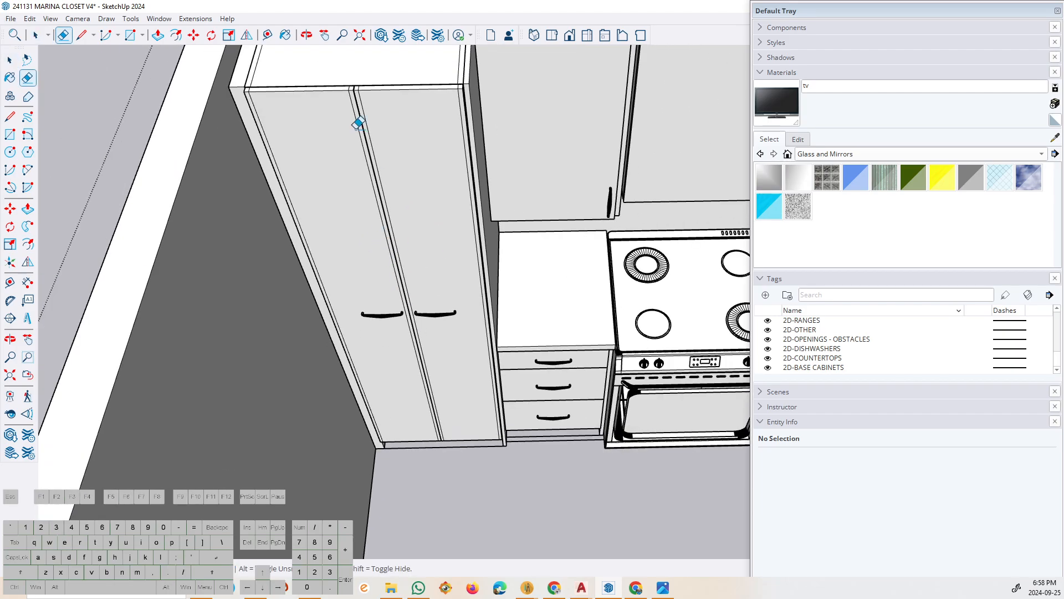
Erase the extra inset edges along the sides and top strips of both tall cabinet doors.
scroll(302, 124, "up", 6)
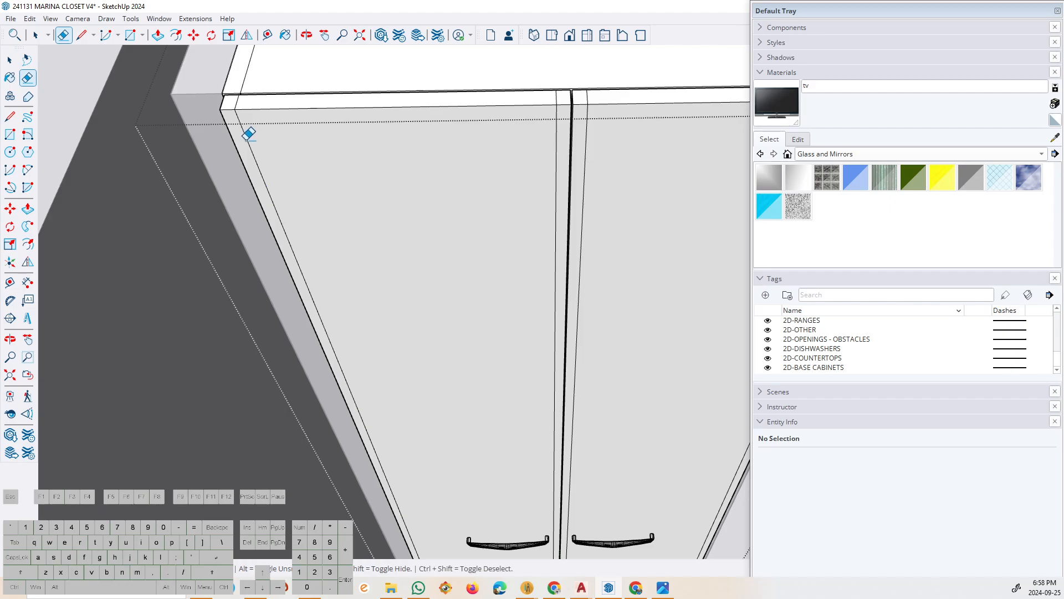
left_click(245, 135)
scroll(463, 123, "down", 2)
scroll(487, 135, "up", 2)
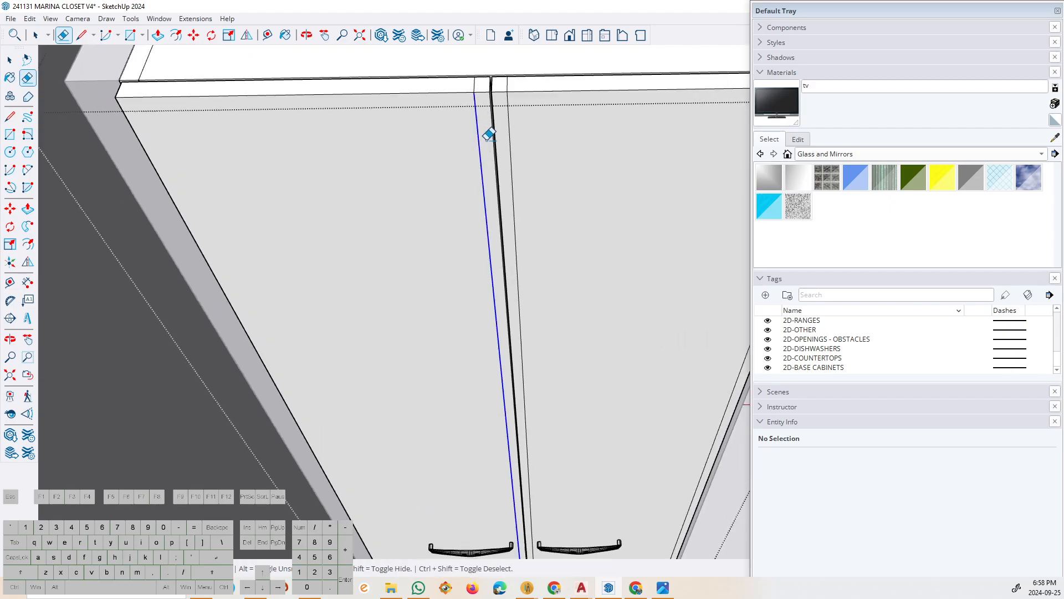
scroll(498, 161, "down", 3)
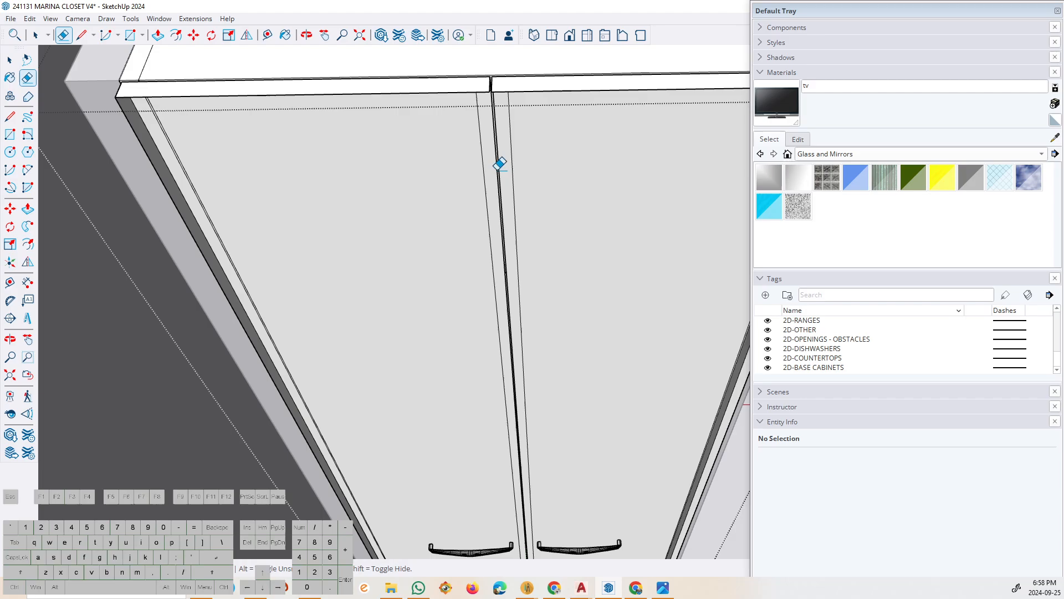
left_click(465, 173)
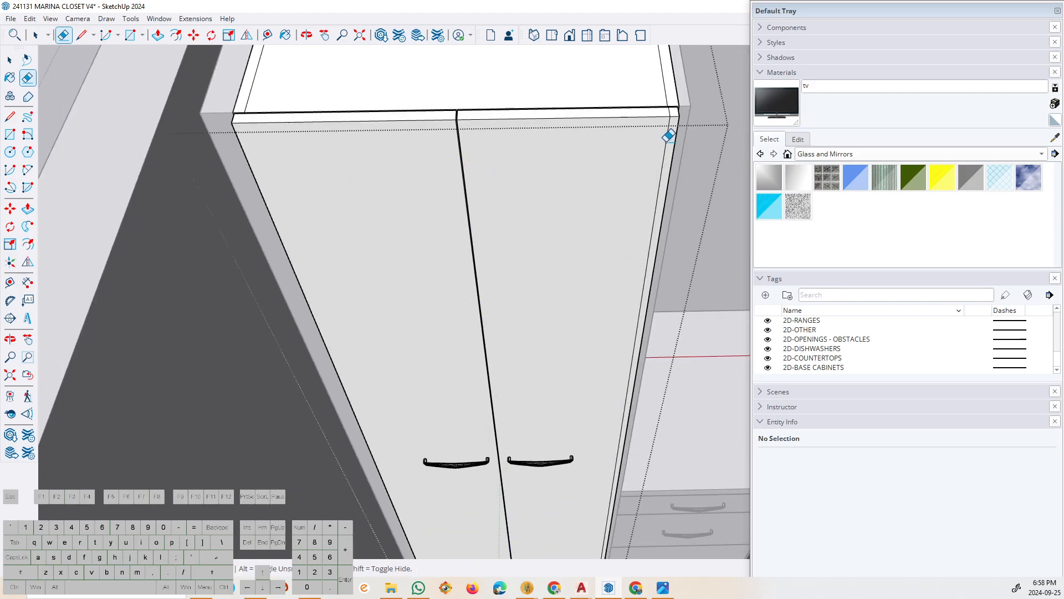
scroll(669, 135, "up", 2)
scroll(672, 97, "up", 2)
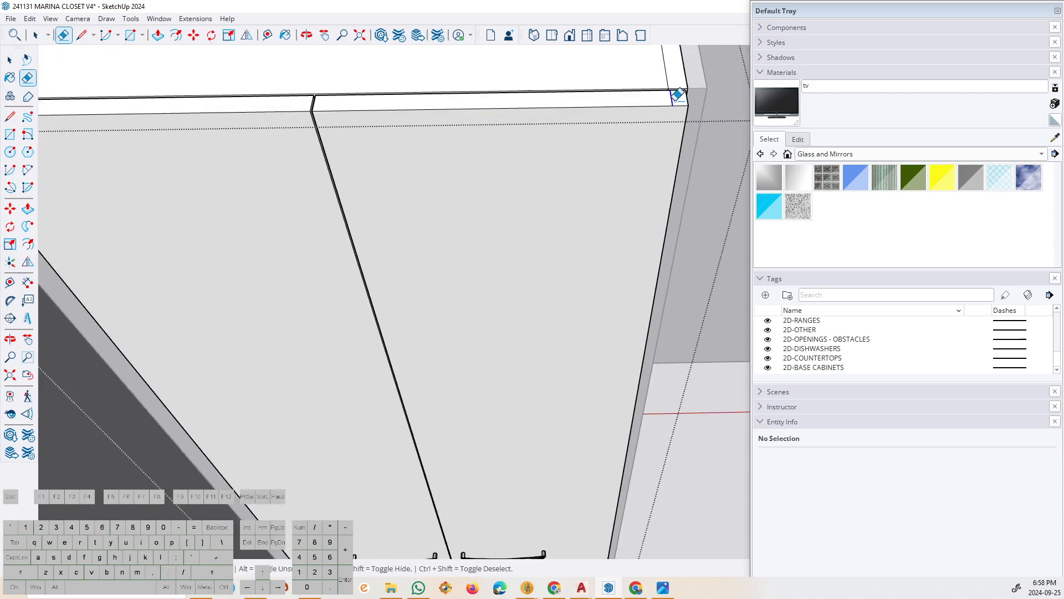
scroll(513, 125, "down", 4)
scroll(352, 129, "up", 3)
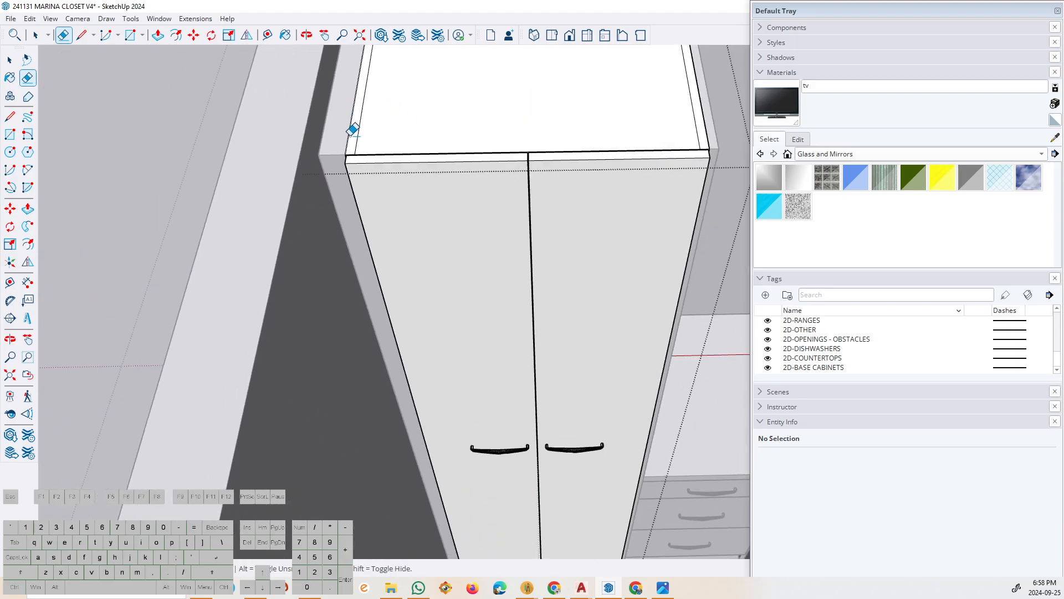
Rotate the tall cabinet's left door open about its outer front corner.
scroll(352, 129, "up", 1)
key("space")
triple_click(392, 219)
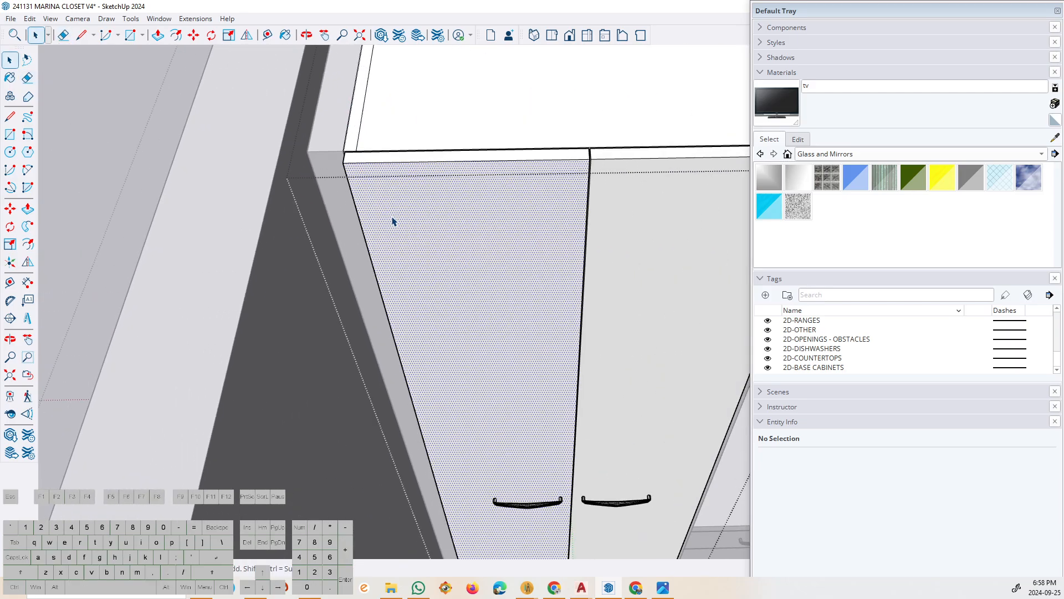
left_click(13, 227)
middle_click_drag(178, 191, 380, 172)
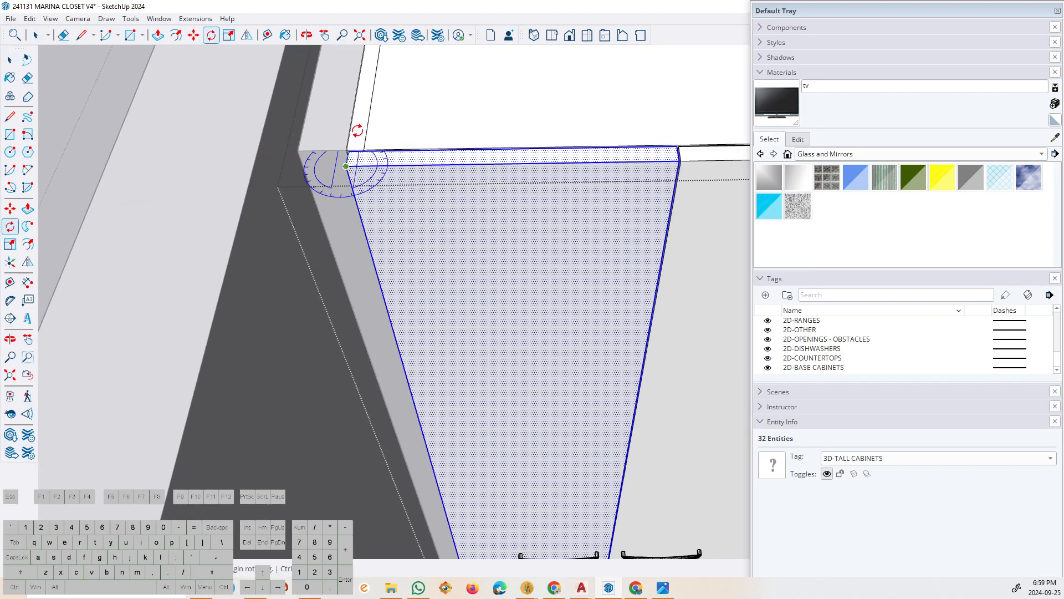
scroll(349, 166, "up", 4)
left_click(343, 171)
left_click(347, 148)
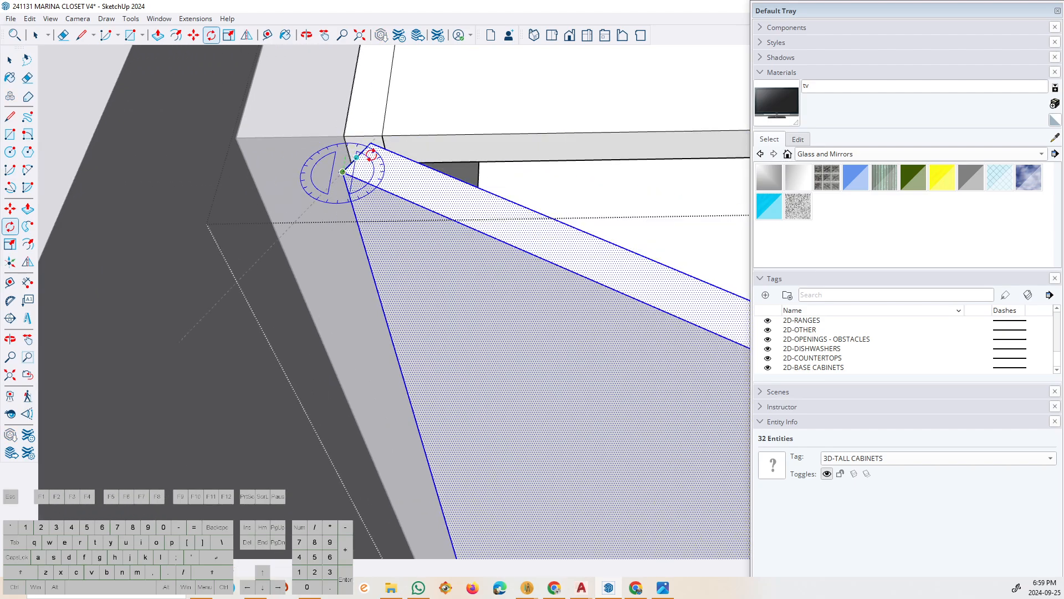
left_click(386, 176)
scroll(332, 167, "down", 7)
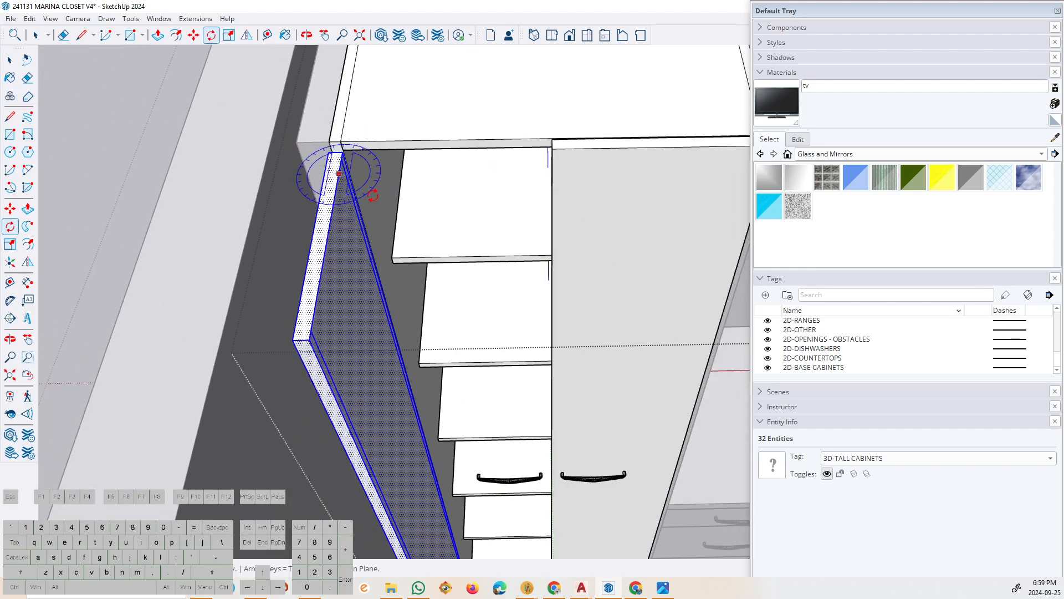
Erase the leftover edges on the inner face of the opened left door.
key("space")
scroll(359, 210, "up", 1)
middle_click_drag(414, 223, 385, 183)
scroll(327, 133, "up", 2)
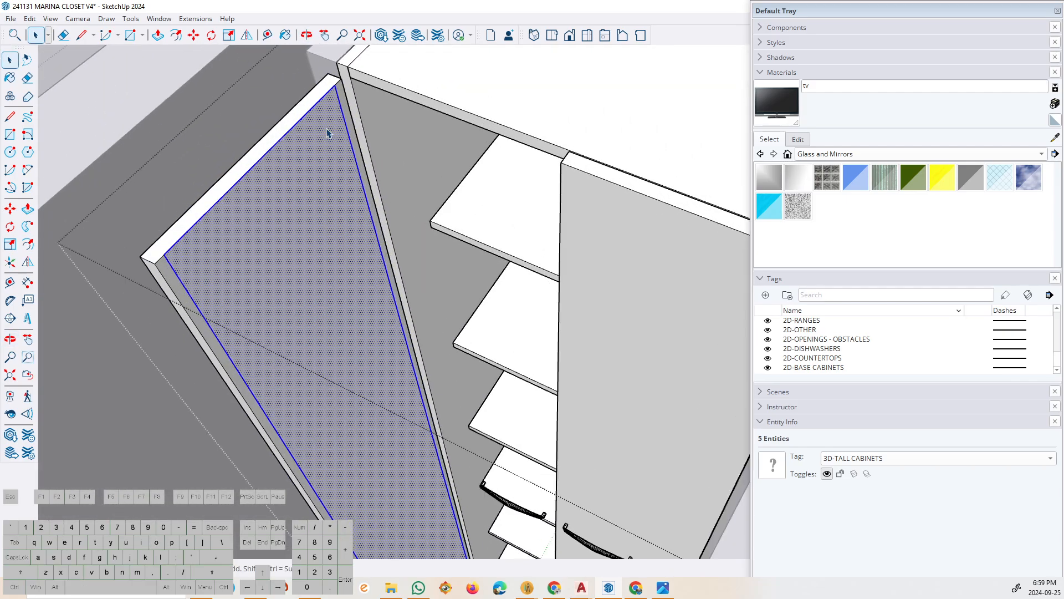
scroll(333, 122, "up", 4)
key("e")
left_click_drag(372, 105, 368, 131)
scroll(366, 147, "down", 5)
scroll(252, 245, "down", 1)
scroll(397, 236, "down", 3)
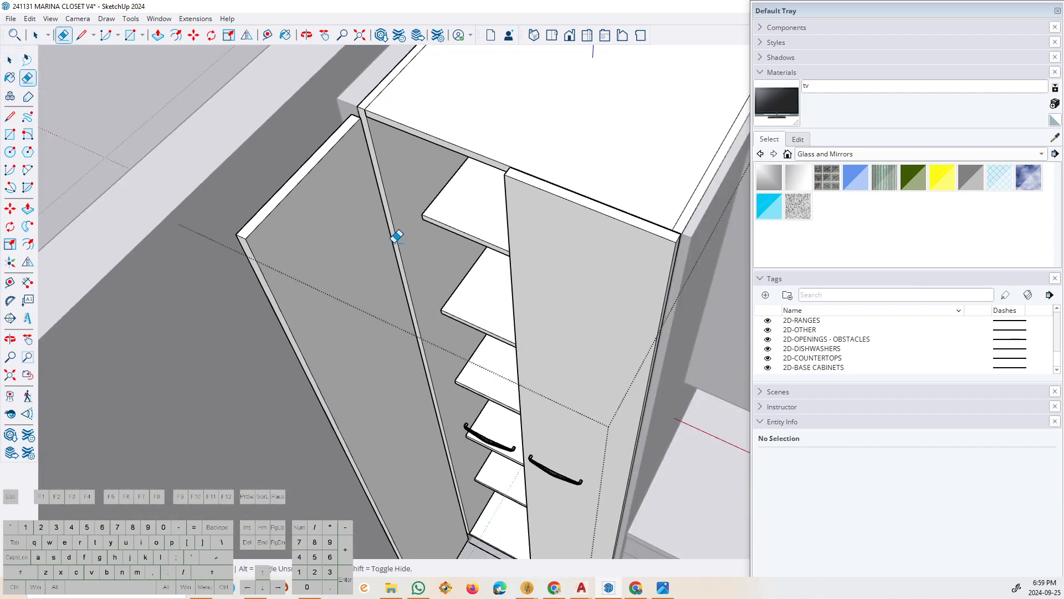
Move the opened left door inward along the red axis, in front of the cabinet's side panel.
key("space")
left_click_drag(436, 244, 406, 230)
scroll(374, 238, "up", 5)
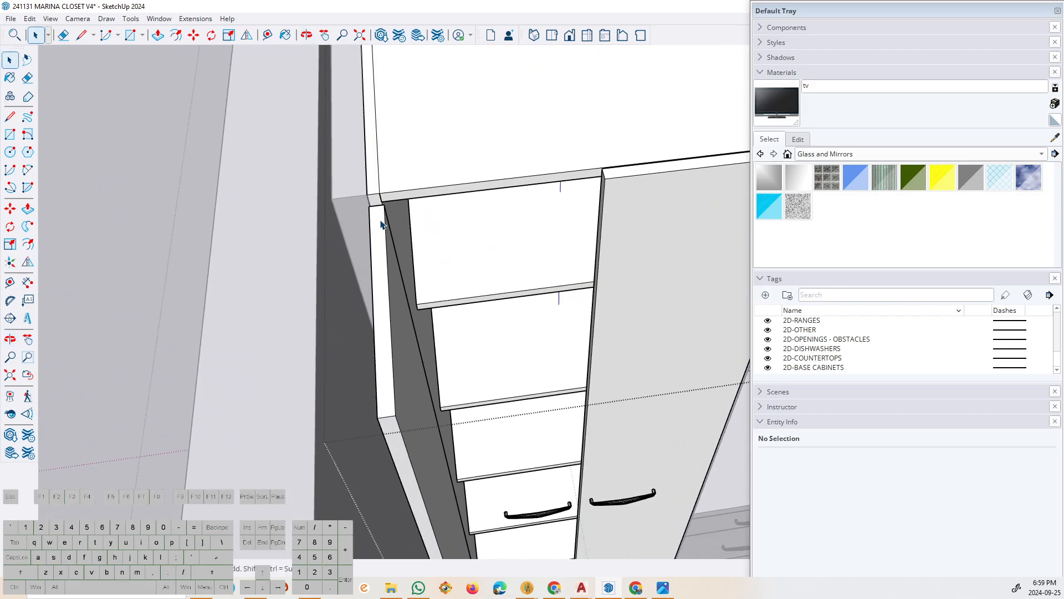
key("space")
left_click(373, 243)
triple_click(373, 243)
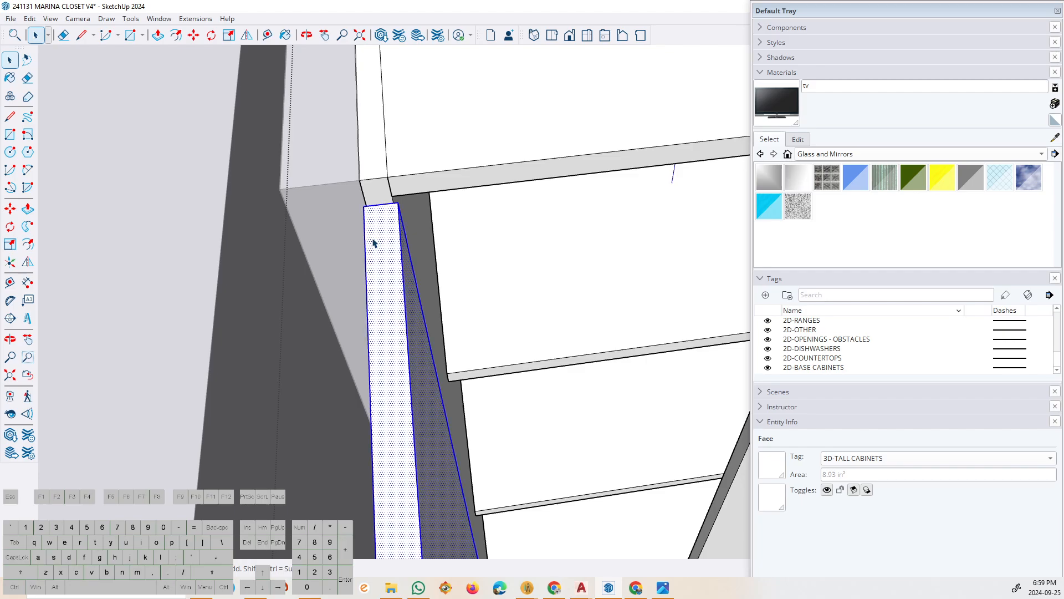
key("m")
scroll(372, 210, "up", 1)
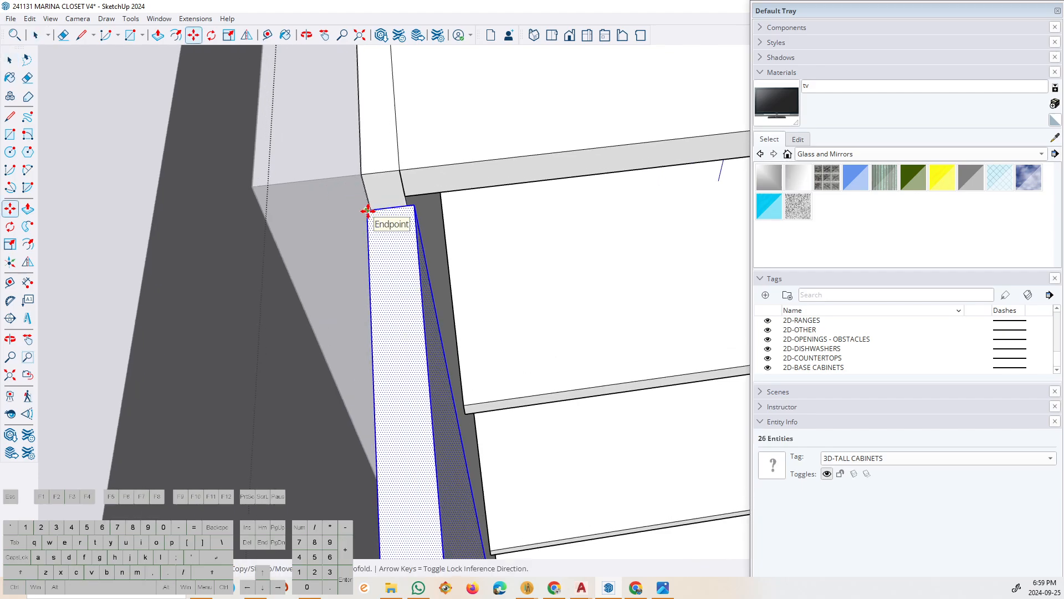
left_click(367, 210)
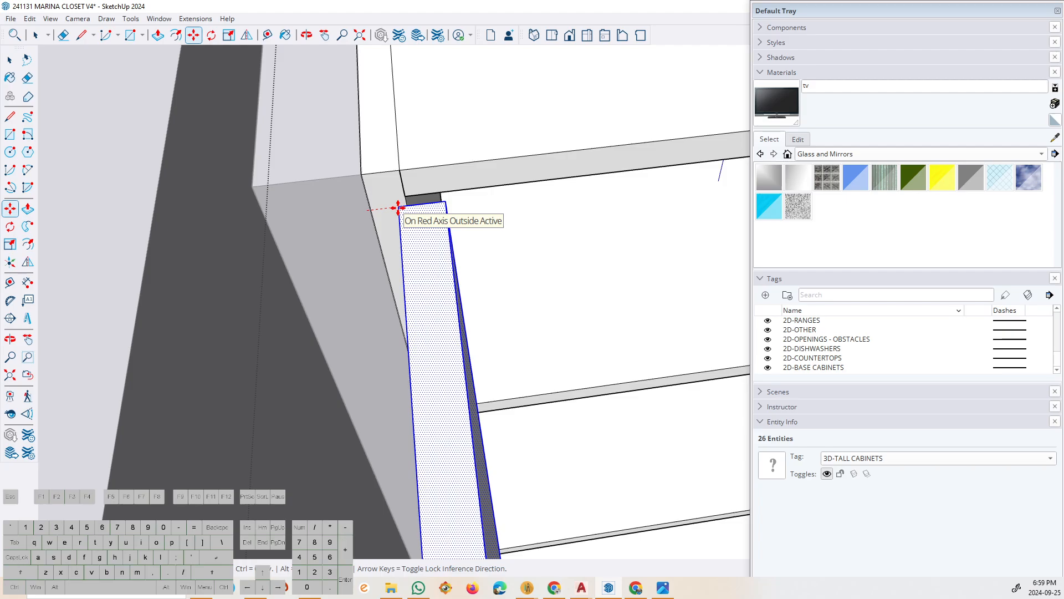
left_click(398, 207)
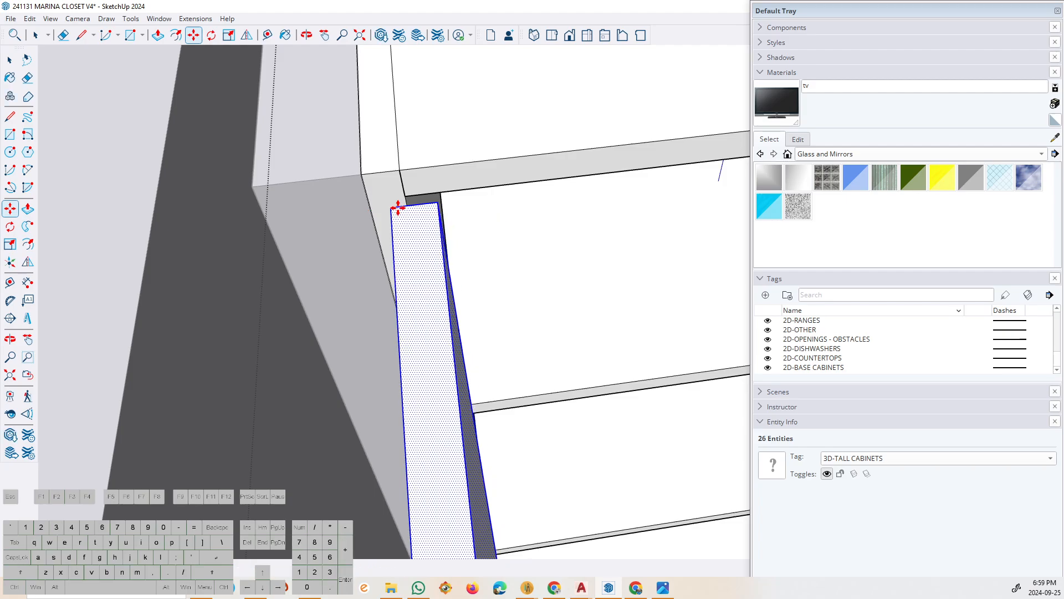
Delete the handles of both tall cabinet doors.
key("o")
left_click_drag(644, 354, 406, 265)
scroll(407, 266, "down", 5)
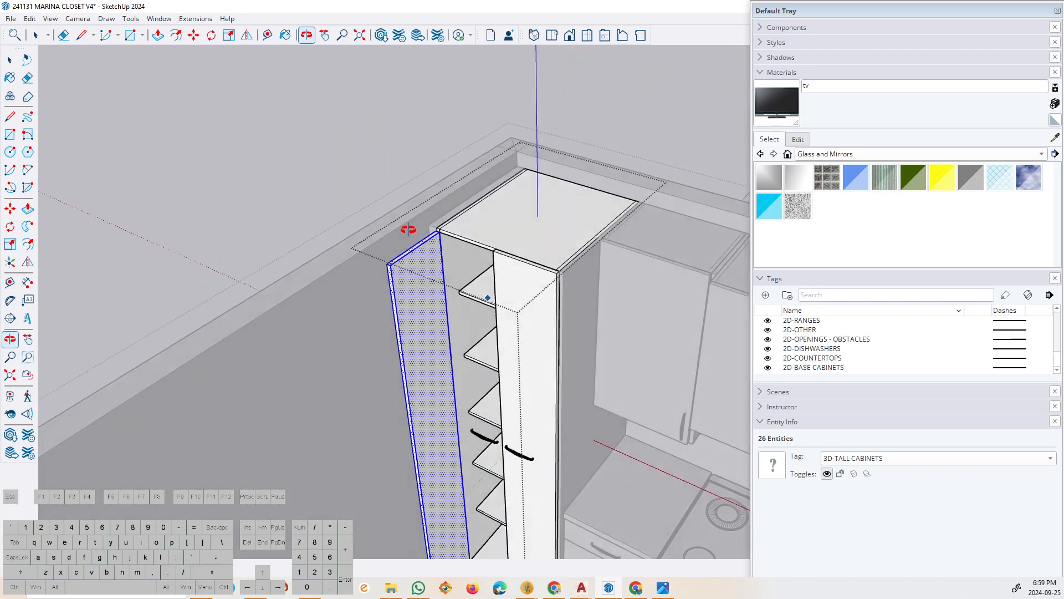
scroll(481, 434, "up", 5)
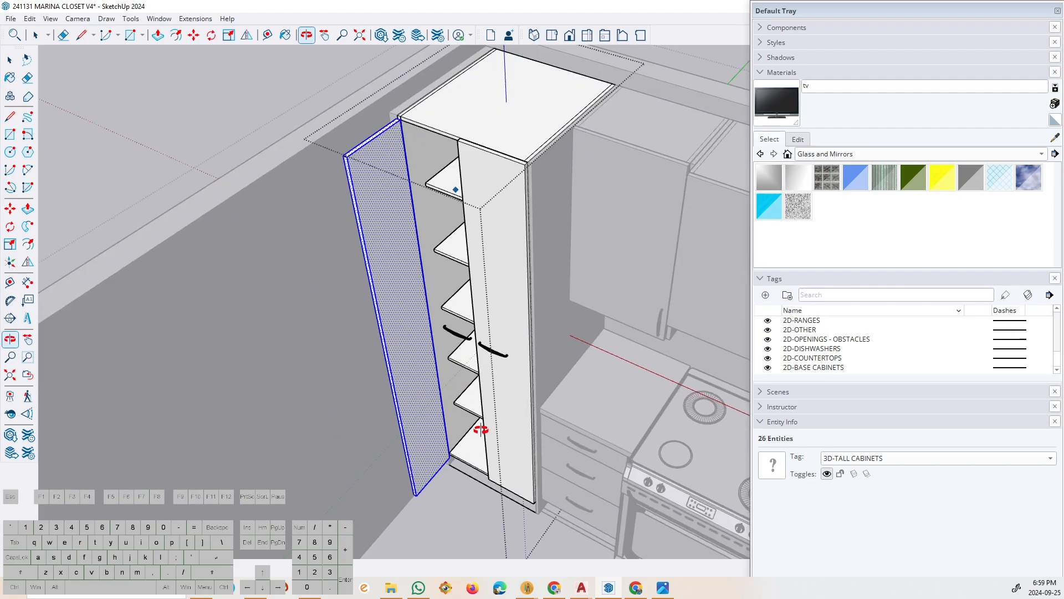
key("space")
left_click(442, 300)
double_click(447, 297)
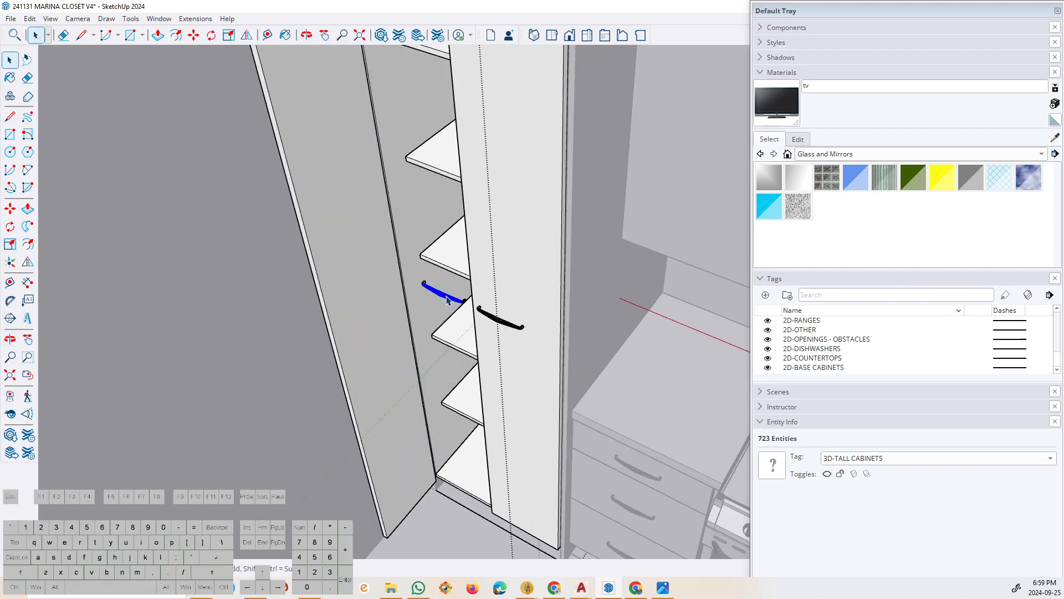
scroll(424, 285, "up", 2)
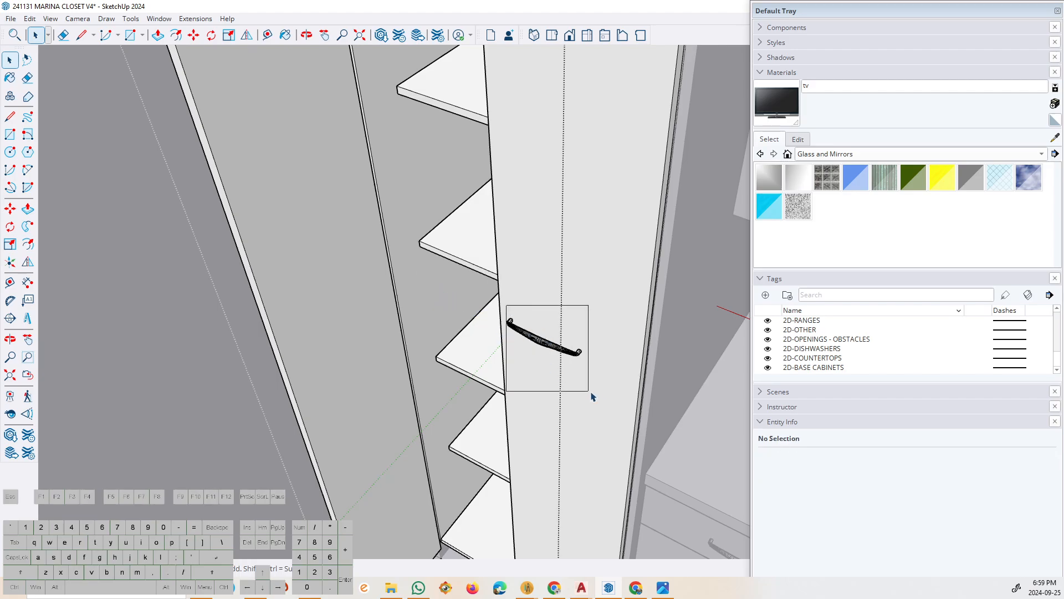
scroll(464, 379, "down", 3)
Rotate the tall cabinet's right door open about its outer front corner.
key("o")
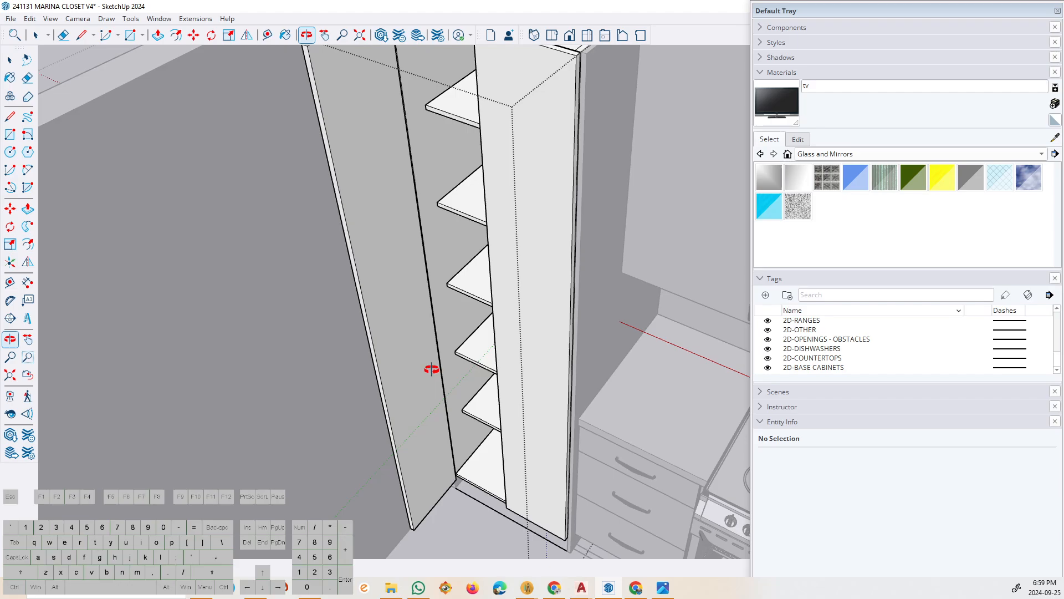
left_click_drag(430, 368, 587, 206)
key("space")
left_click(530, 227)
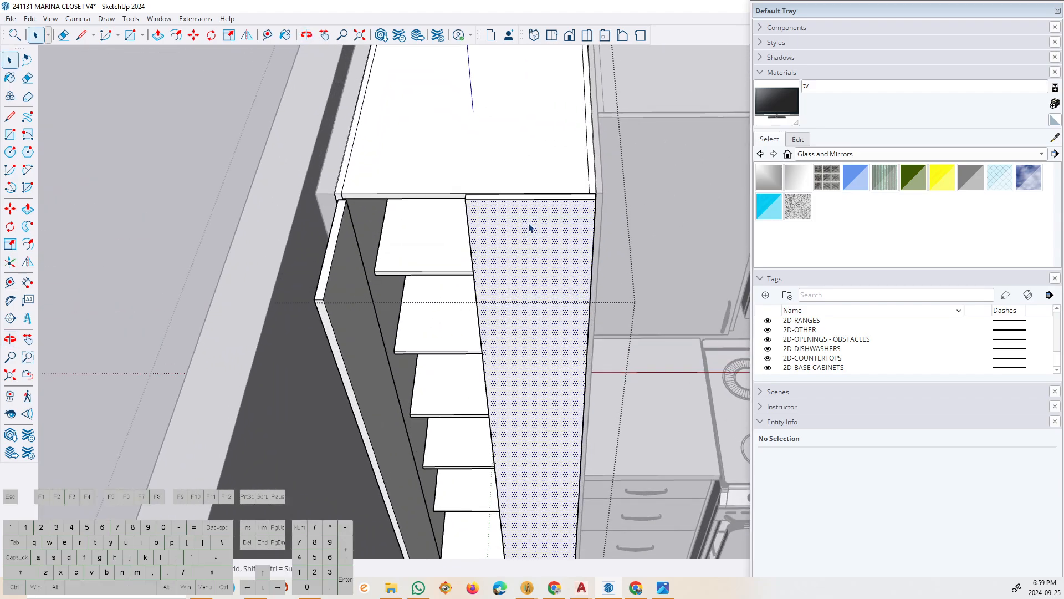
scroll(601, 204, "up", 2)
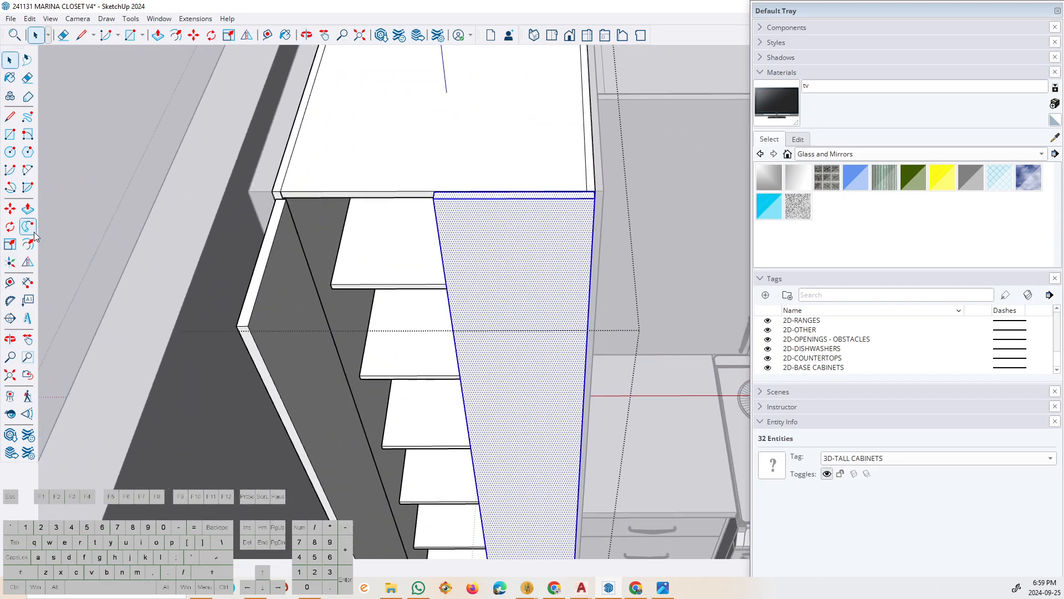
left_click(10, 226)
scroll(596, 199, "up", 5)
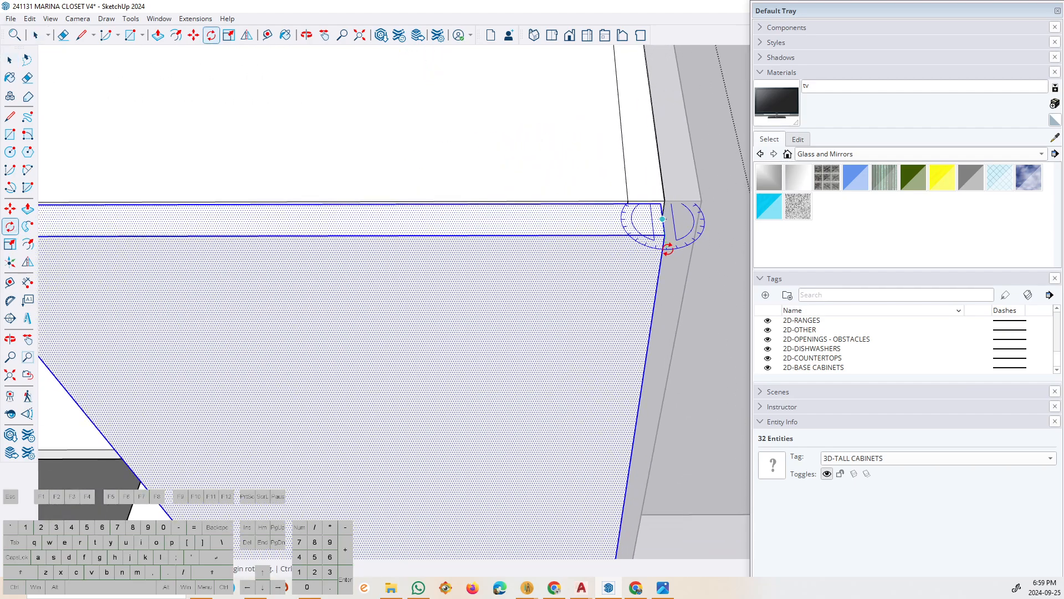
left_click(668, 249)
left_click(703, 218)
scroll(555, 222, "down", 3)
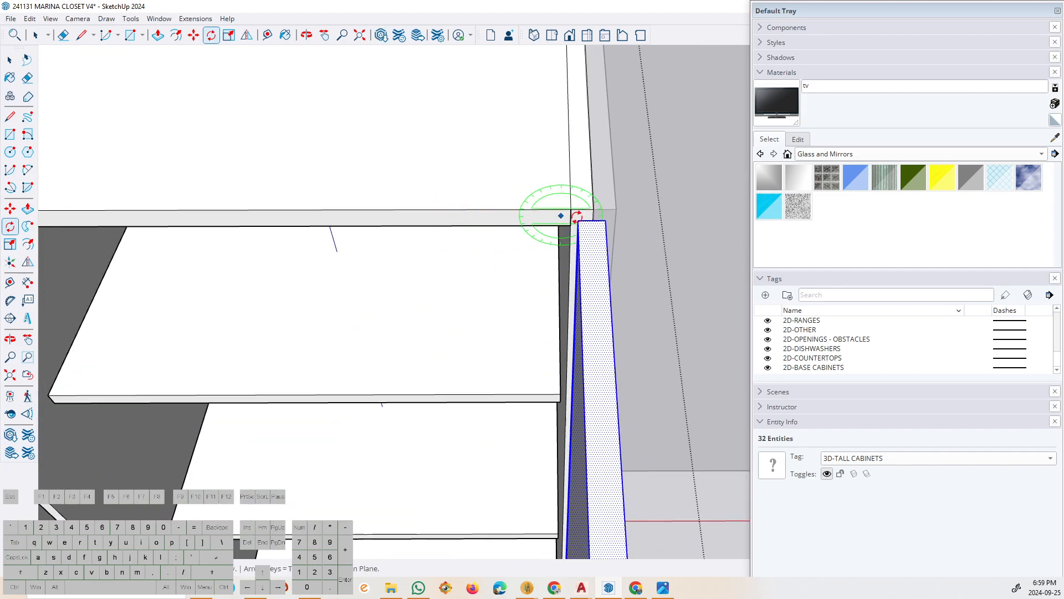
Move the opened right door inward, in front of the cabinet's right side panel.
scroll(577, 216, "up", 2)
type("m")
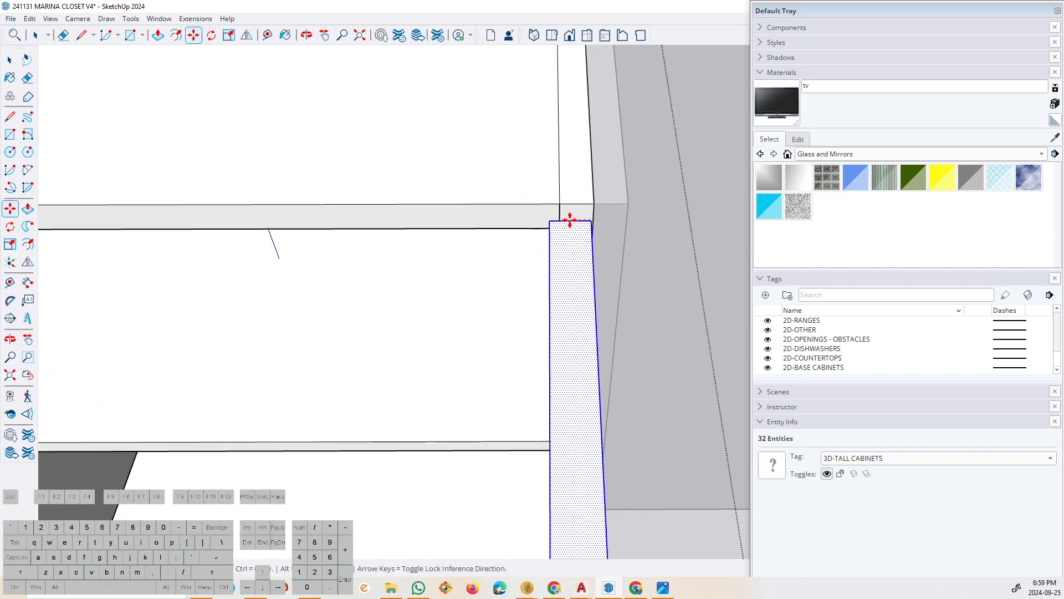
type("3")
key("Return")
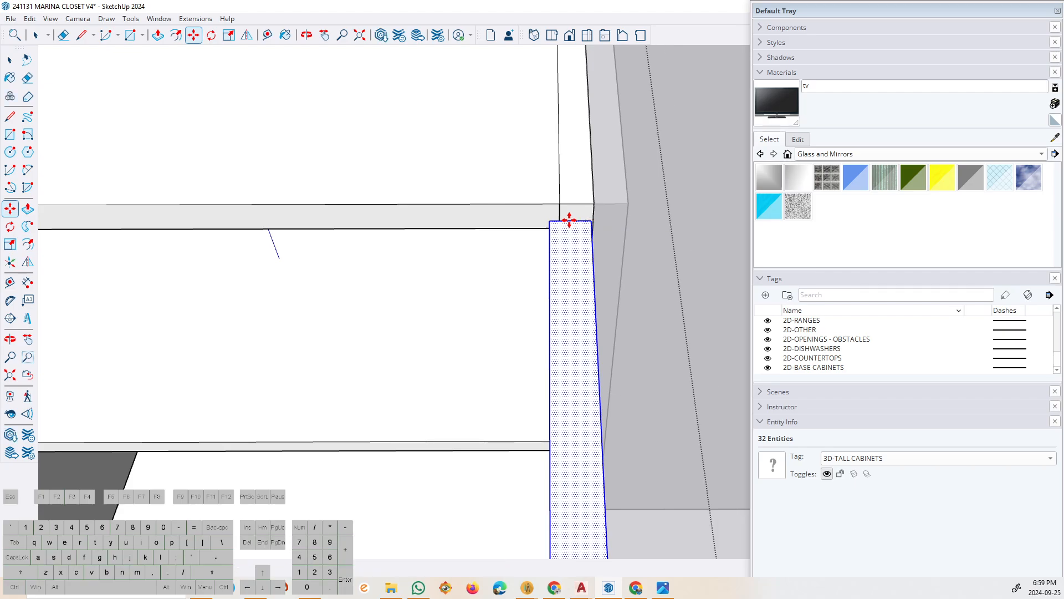
Erase the leftover vertical edges on the inner face of the opened right door.
middle_click_drag(569, 220, 551, 268)
scroll(551, 268, "down", 2)
scroll(620, 270, "up", 4)
key("space")
double_click(607, 324)
scroll(608, 325, "up", 2)
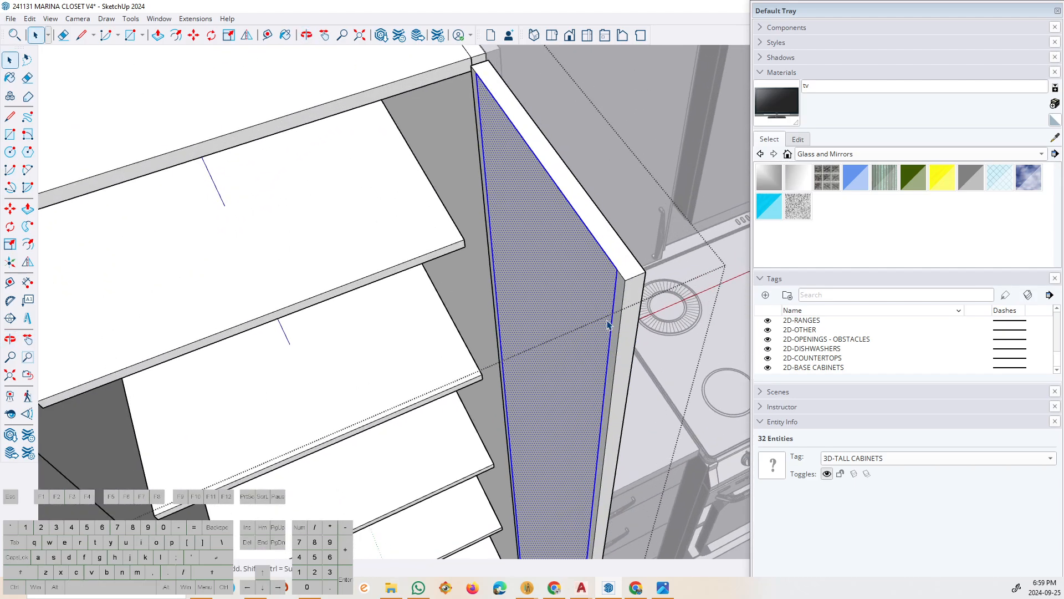
scroll(608, 322, "up", 3)
key("e")
left_click(619, 287)
scroll(532, 241, "down", 4)
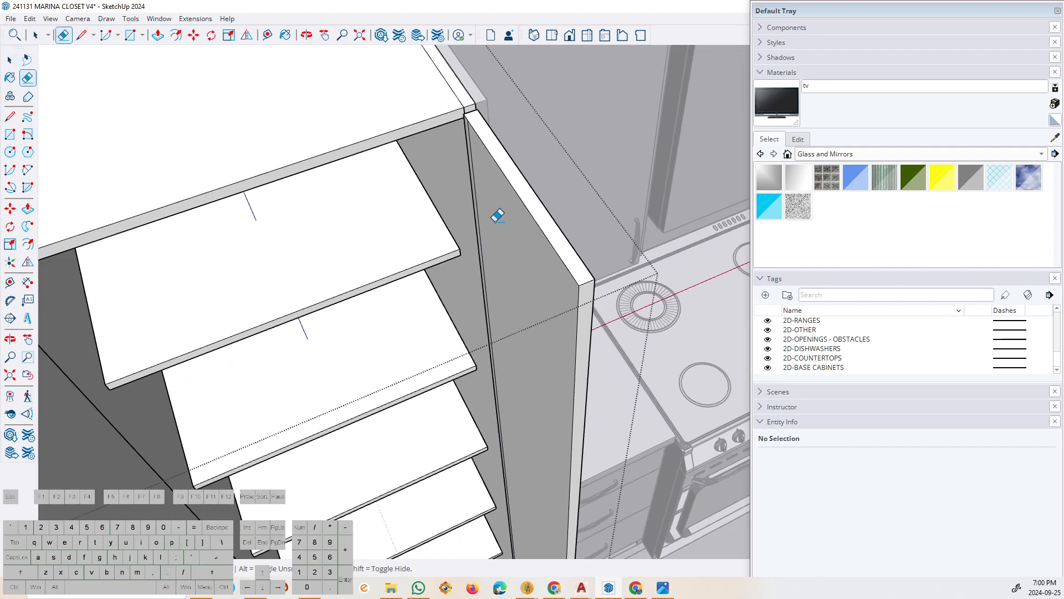
scroll(471, 166, "up", 3)
left_click(488, 173)
scroll(637, 162, "up", 2)
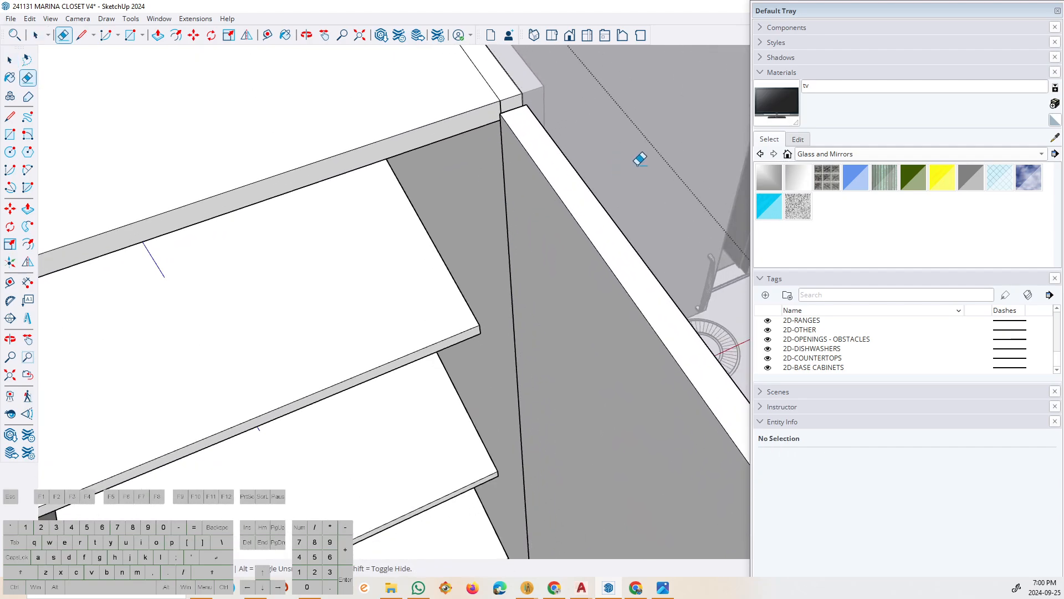
Try to rotate the tall cabinet's left door further open about its upper hinge corner, and undo the rotation.
scroll(637, 160, "down", 5)
middle_click_drag(617, 154, 397, 214)
scroll(368, 238, "up", 5)
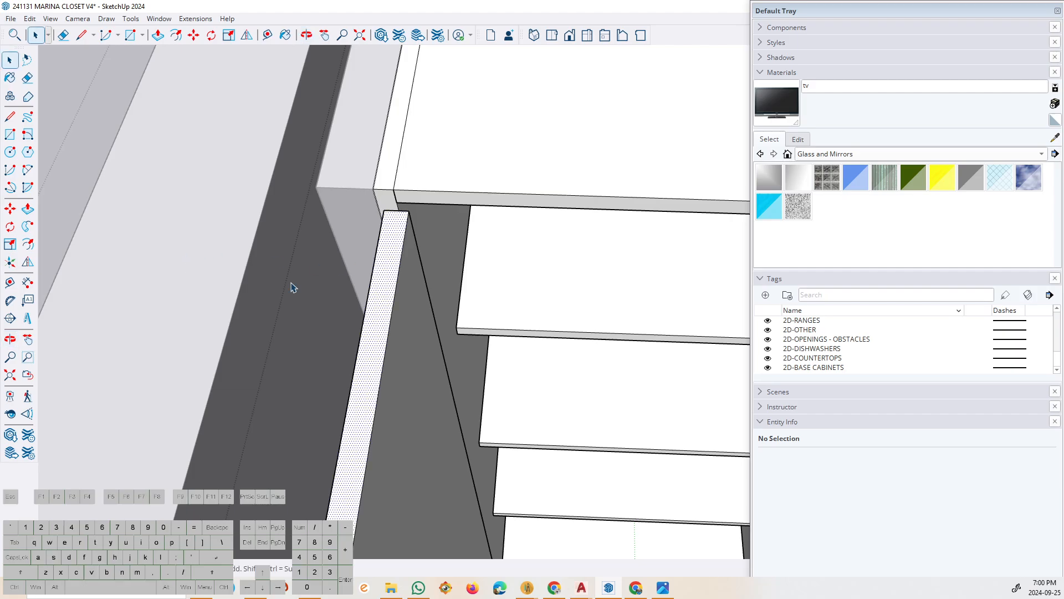
triple_click(381, 280)
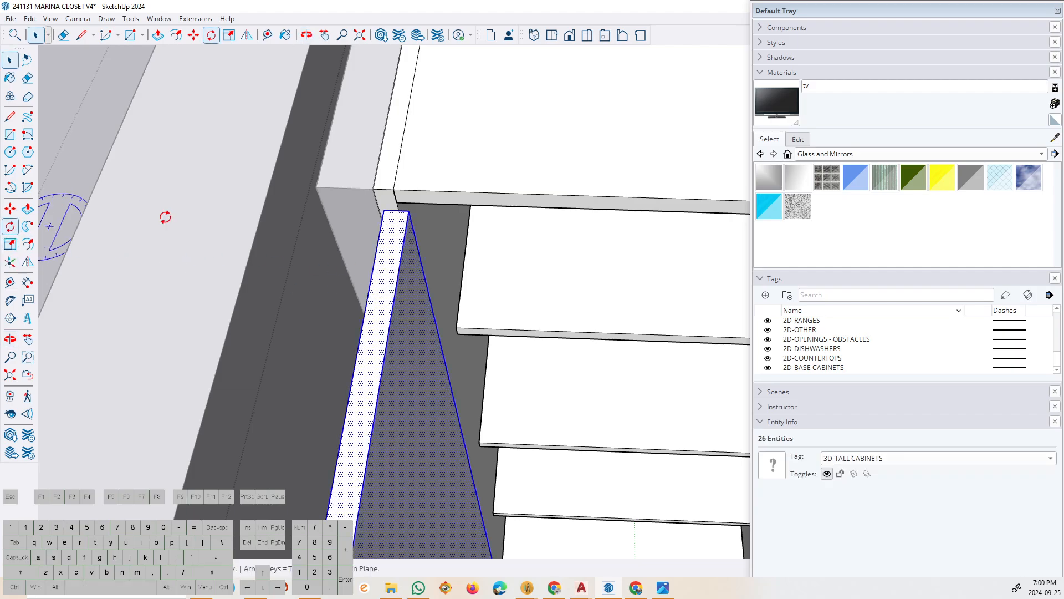
scroll(359, 196, "up", 2)
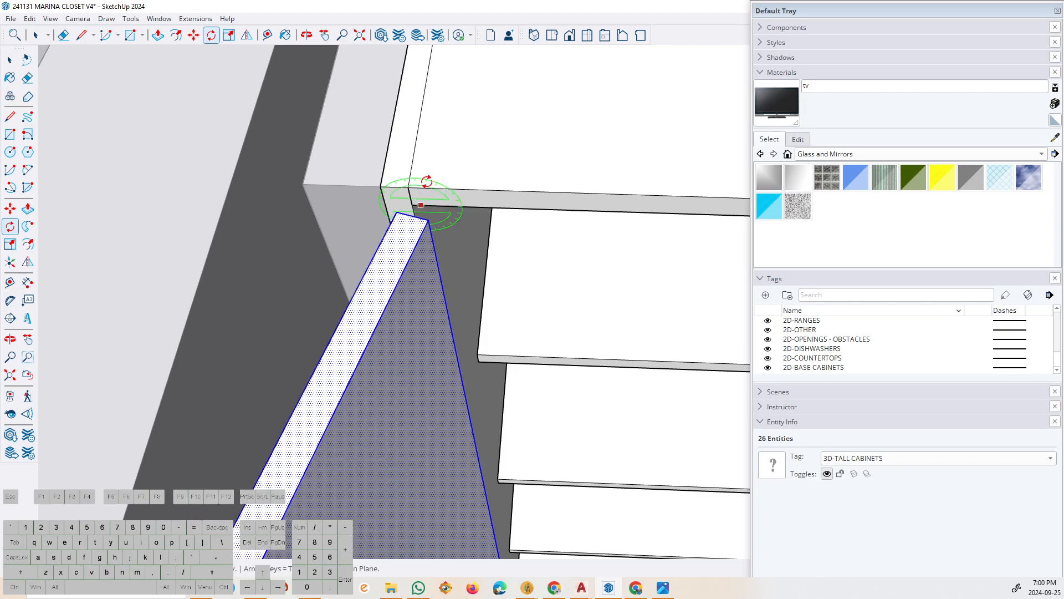
scroll(426, 181, "down", 4)
key("ctrl+z")
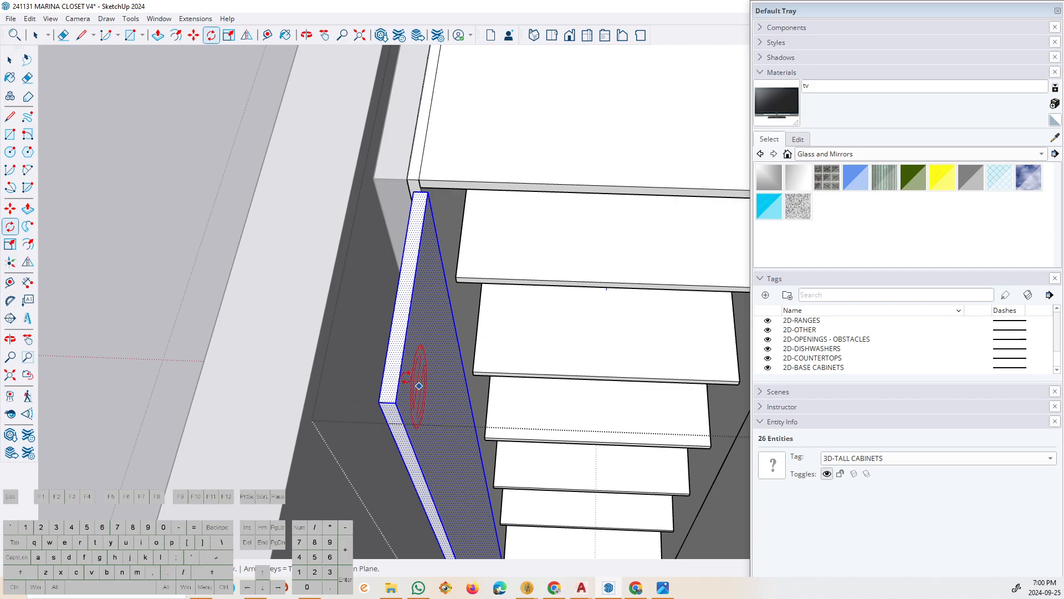
Try again to rotate the left door outward, pivoting where its top edge meets the side panel.
scroll(427, 196, "up", 4)
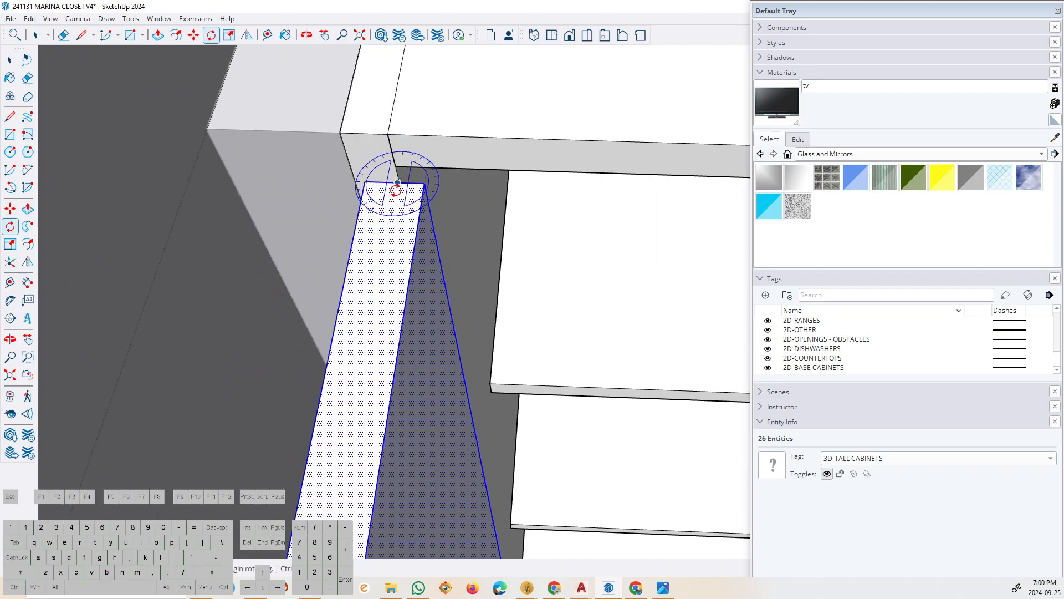
scroll(388, 204, "up", 2)
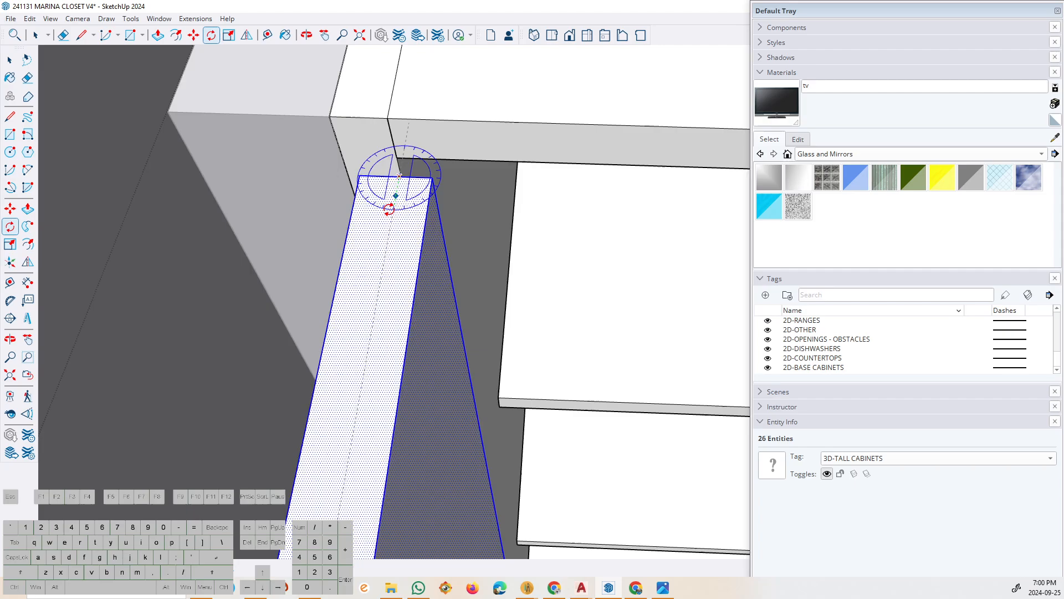
scroll(408, 189, "down", 5)
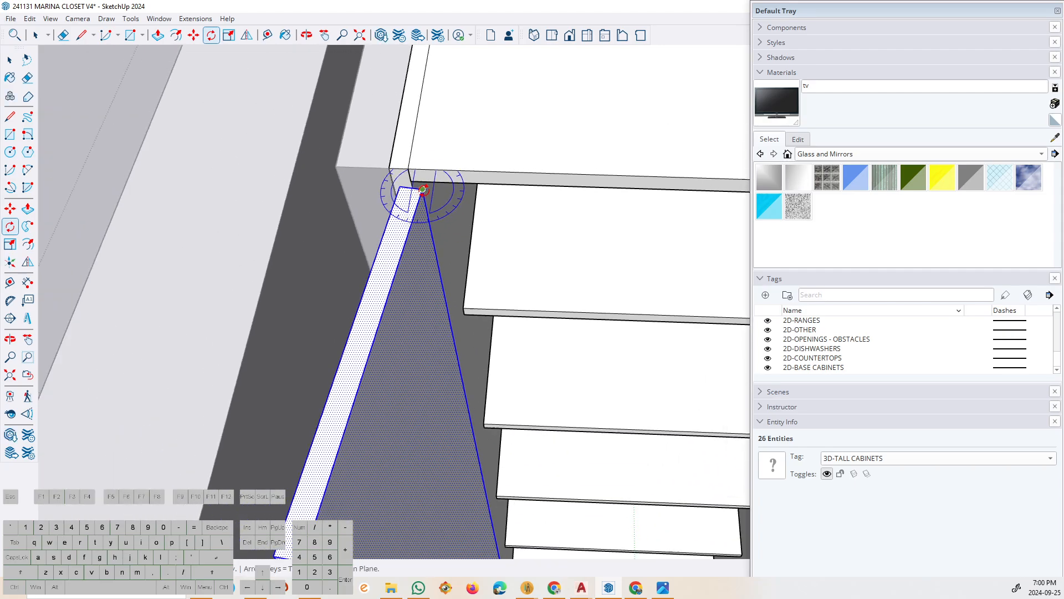
middle_click_drag(490, 383, 485, 431)
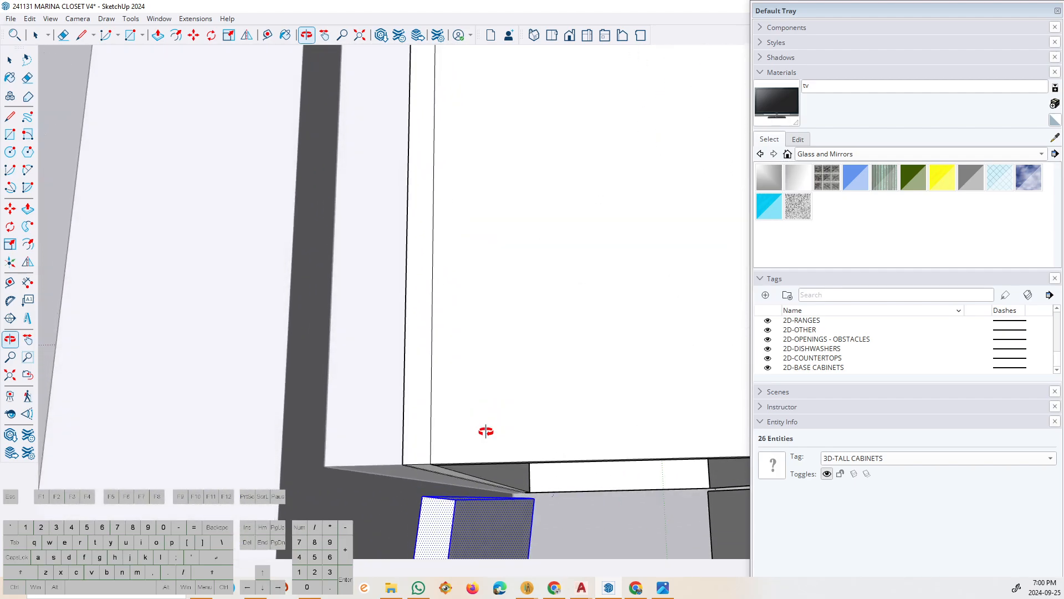
middle_click_drag(430, 520, 425, 391)
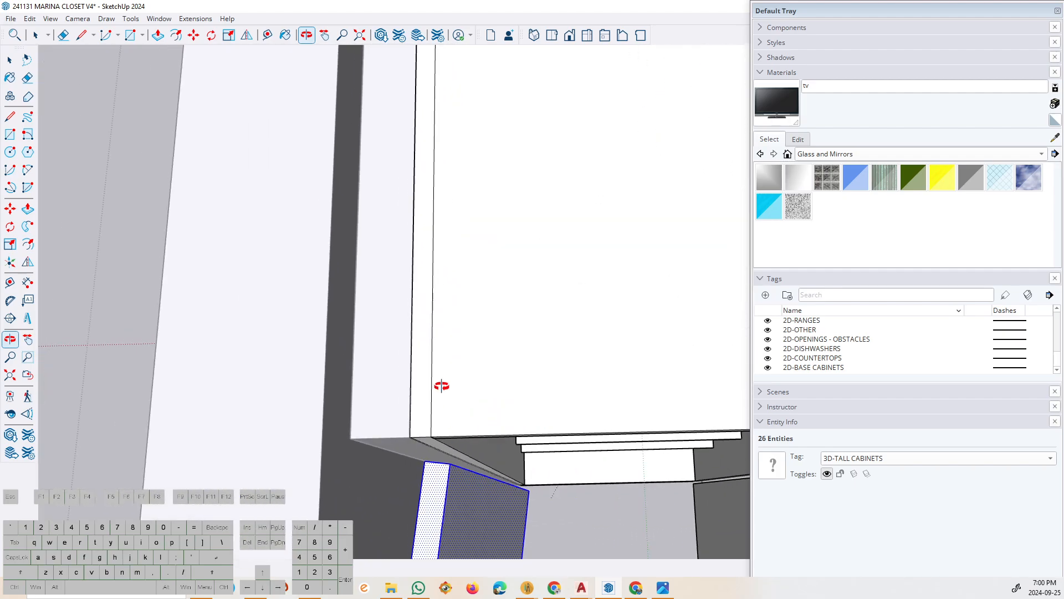
middle_click_drag(492, 452, 244, 465)
key("m")
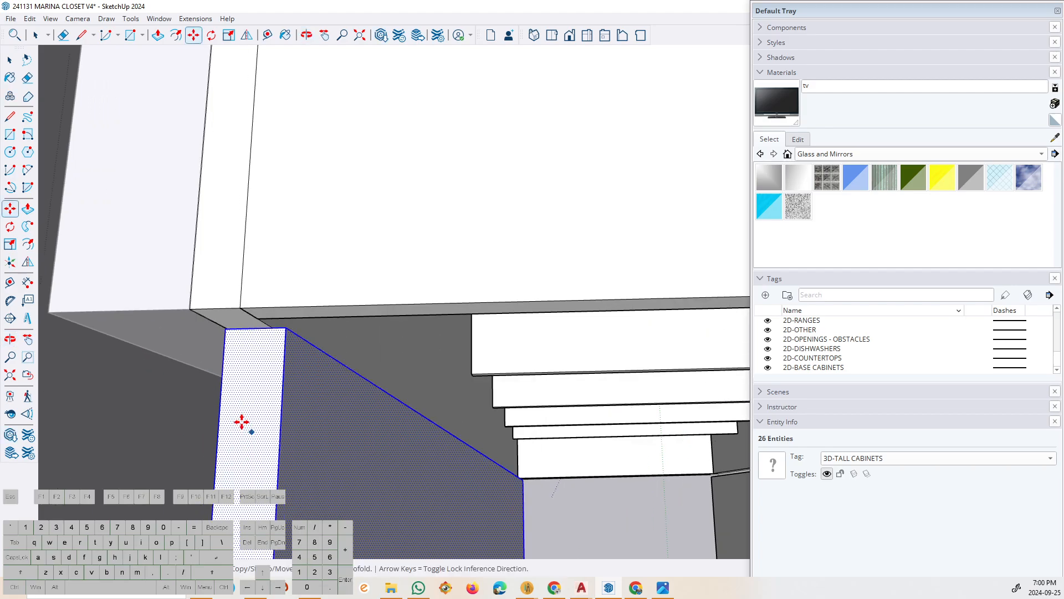
middle_click_drag(242, 423, 588, 371)
key("space")
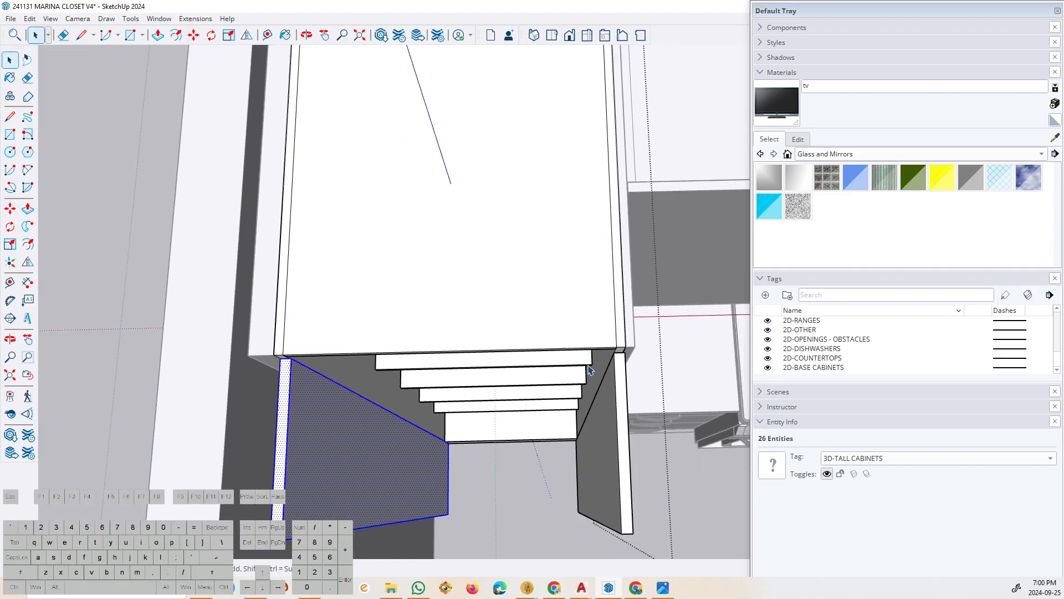
Extend the lowest shelf forward with Push/Pull until its front edge is flush with the front of the cabinet's side panel.
middle_click_drag(528, 469, 478, 270)
middle_click_drag(564, 327, 379, 206)
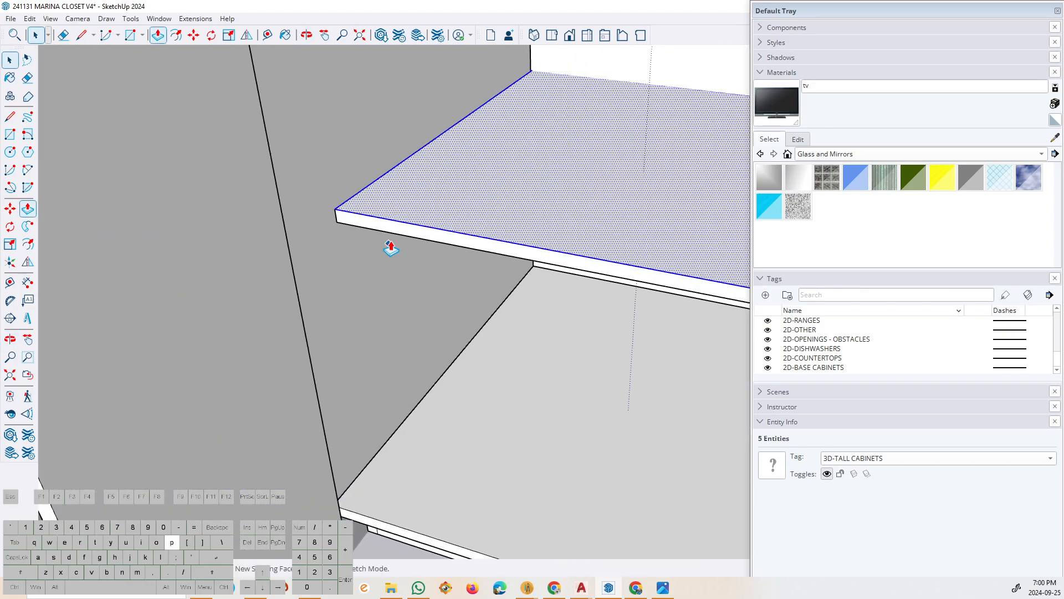
left_click_drag(394, 235, 359, 272)
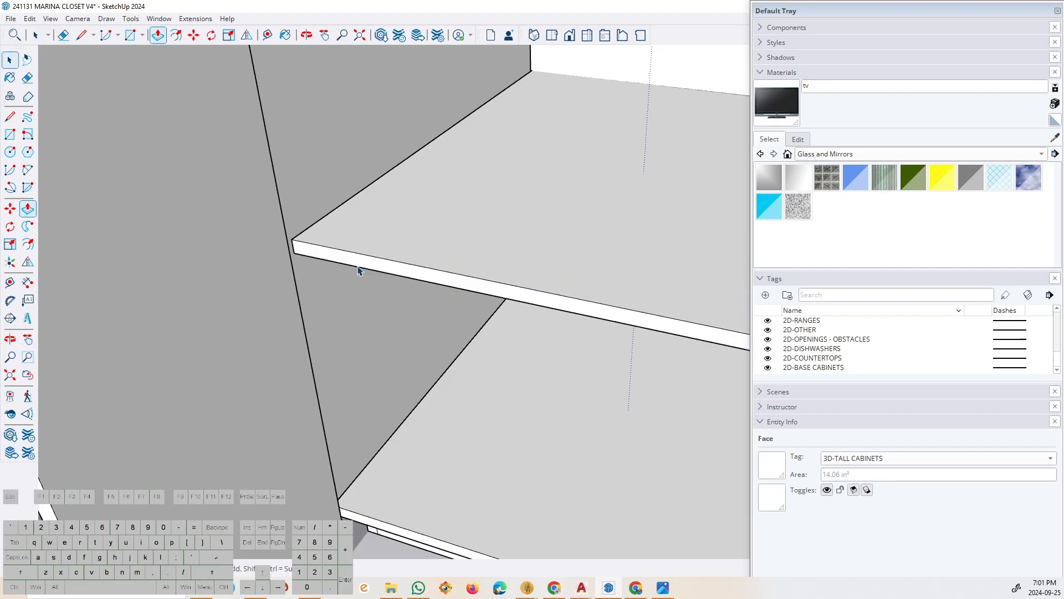
Select all connected geometry of the extended lowest shelf and make it a group.
key("space")
triple_click(385, 226)
right_click(384, 223)
left_click(424, 326)
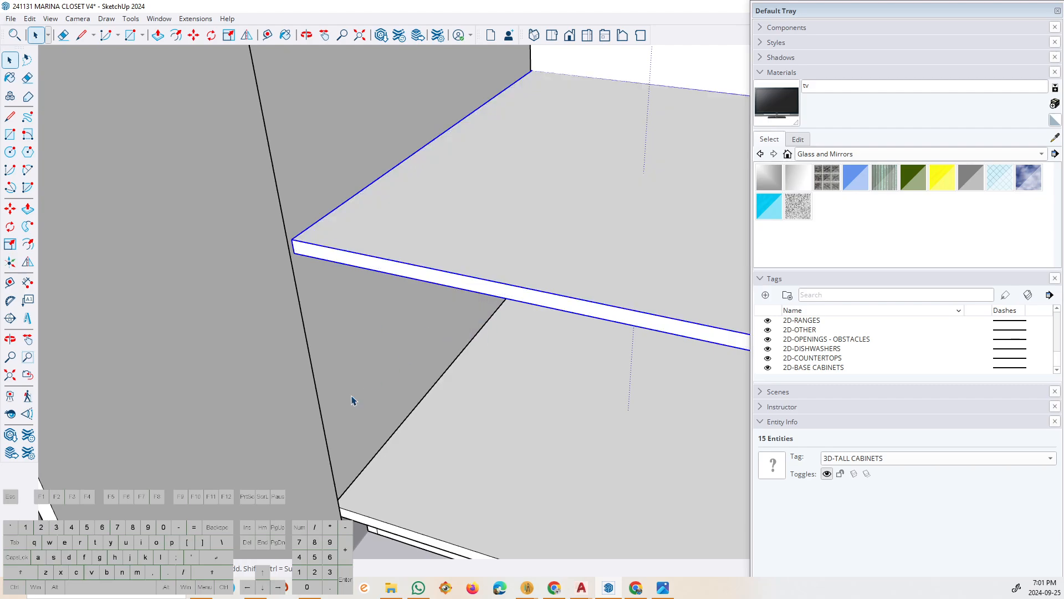
scroll(354, 399, "down", 3)
scroll(349, 300, "up", 2)
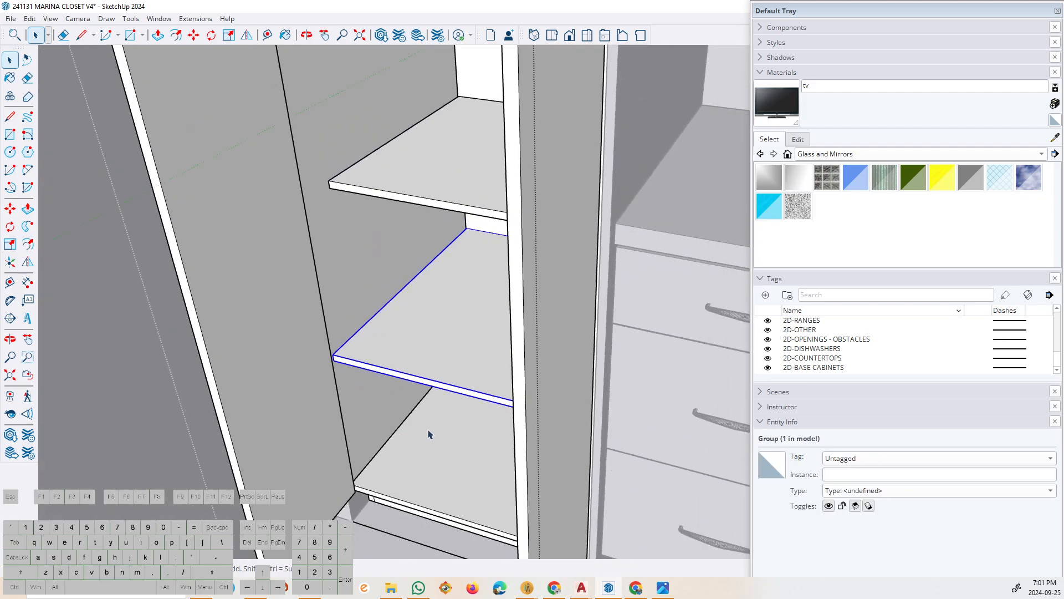
Draw a long narrow rectangle of about 55 in² on the left side panel's inner face, just above the lowest shelf.
scroll(429, 434, "down", 1)
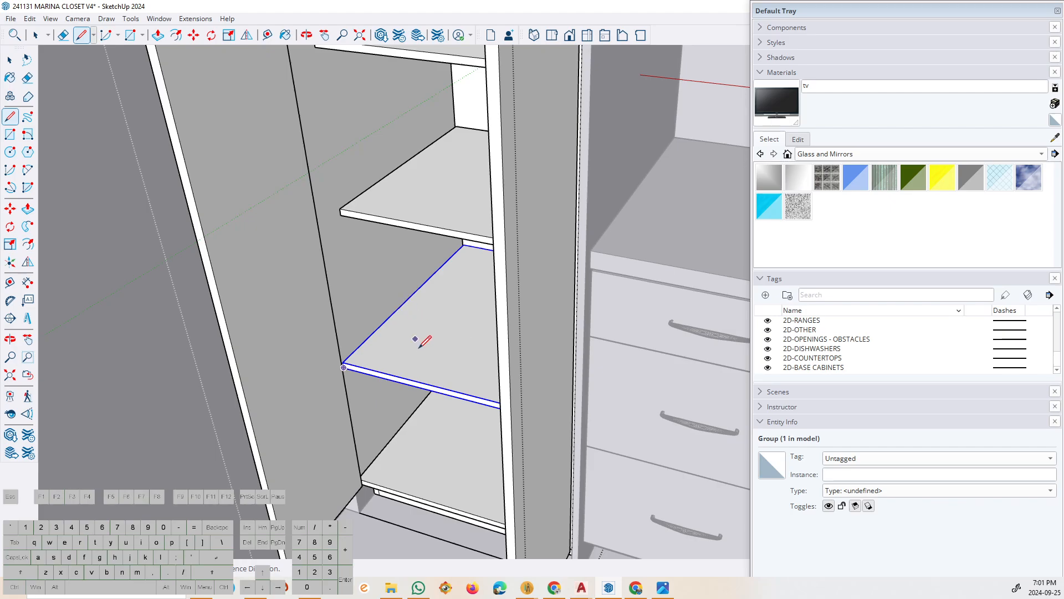
mouse_move(426, 339)
middle_mouse_down()
mouse_move(434, 351)
mouse_move(433, 214)
mouse_move(456, 232)
middle_mouse_up()
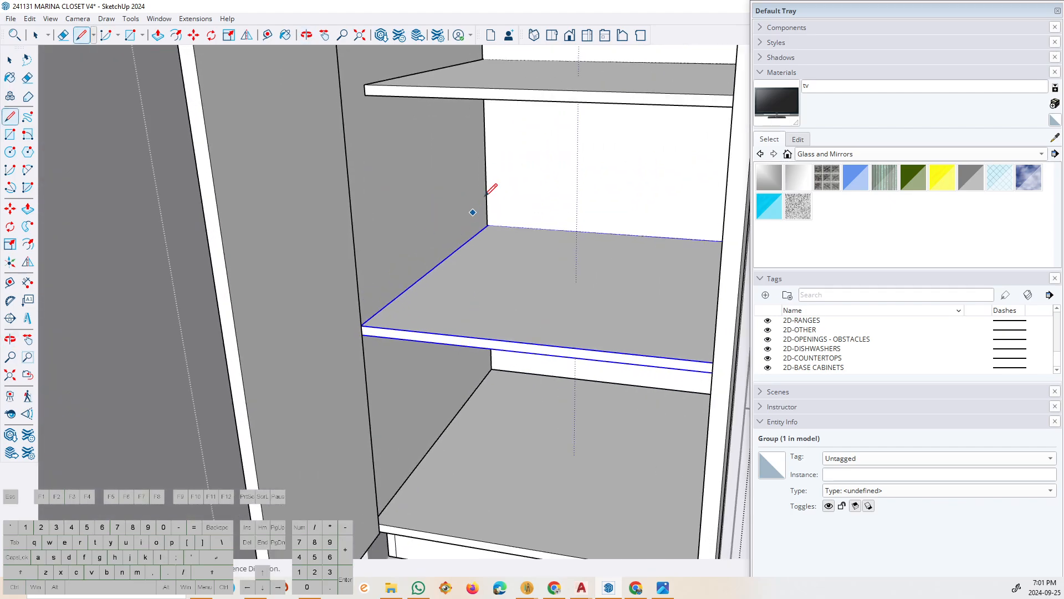
scroll(488, 194, "up", 2)
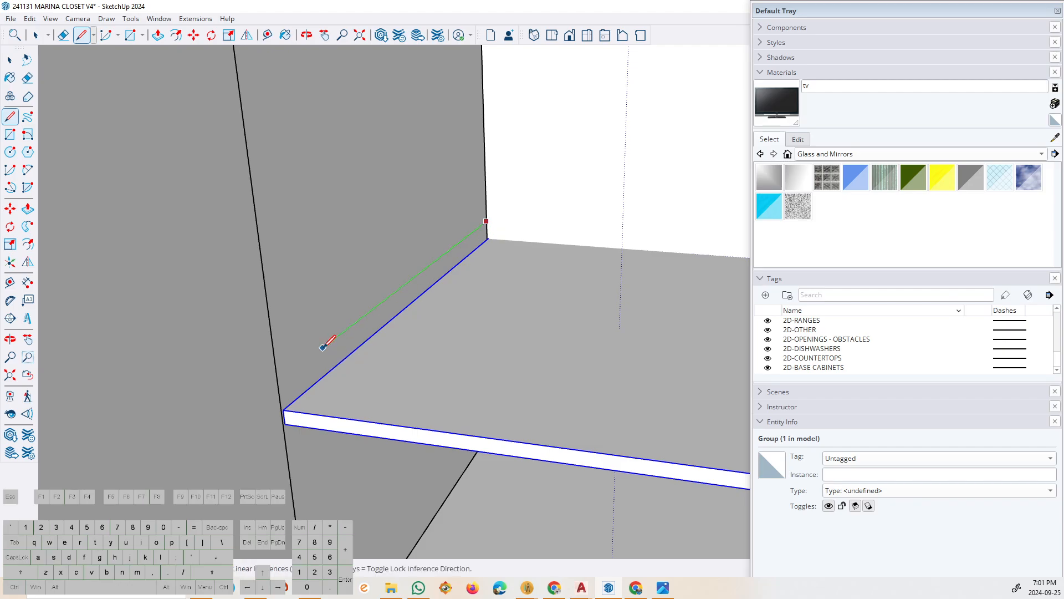
left_click(338, 335)
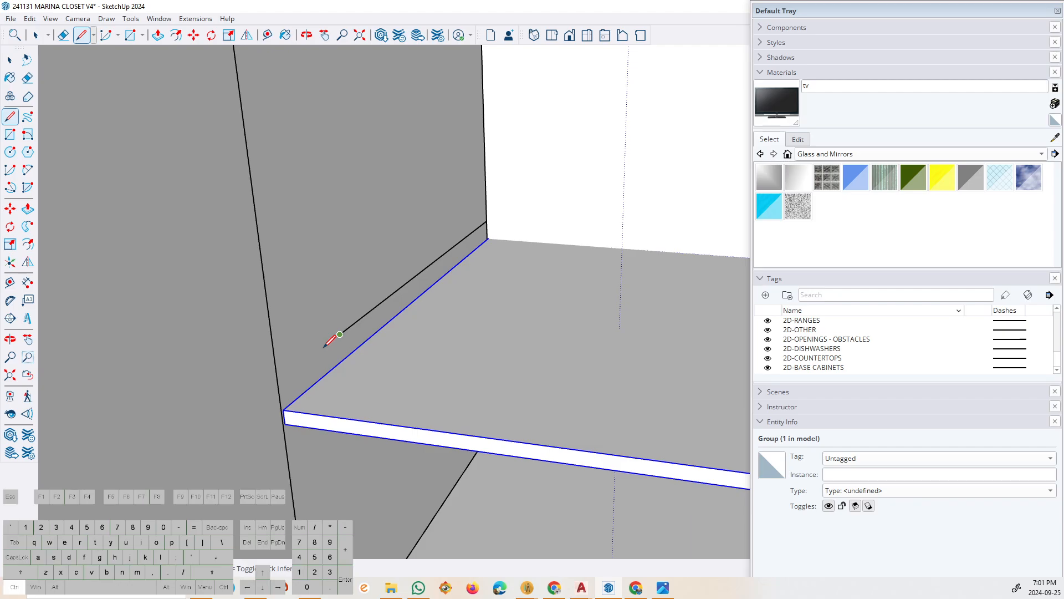
left_click(486, 218)
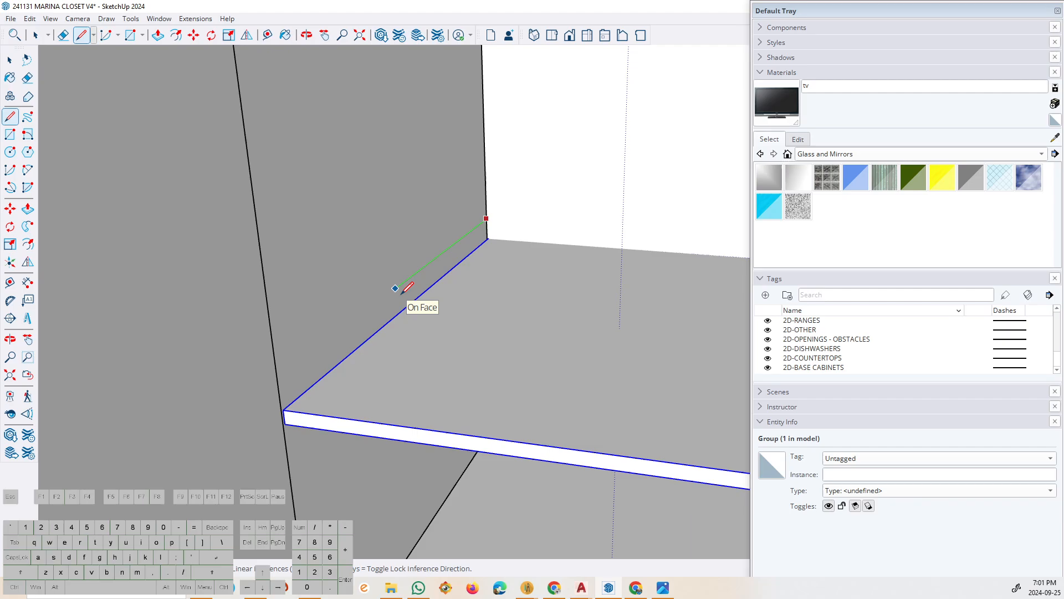
key("Return")
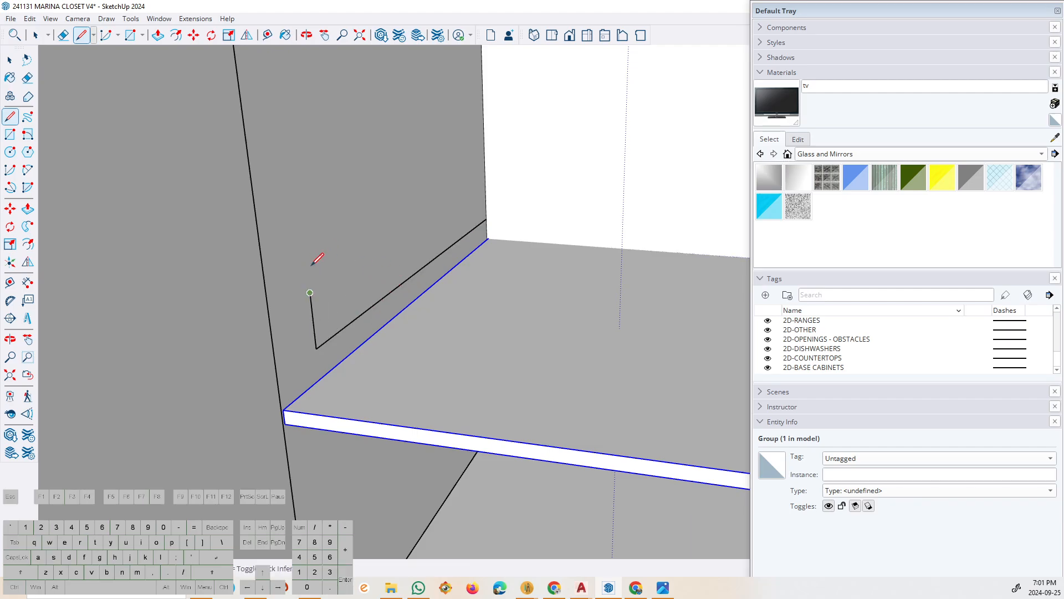
key("r")
left_click(310, 292)
scroll(471, 213, "up", 2)
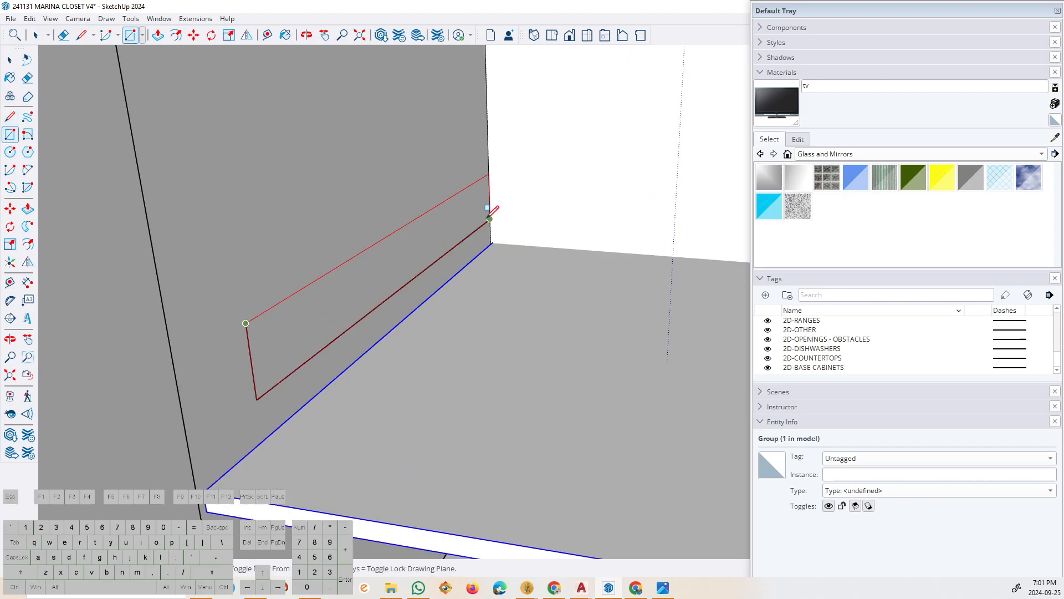
Extrude the rectangle from the left side panel into a thin horizontal strip.
key("p")
left_click(339, 294)
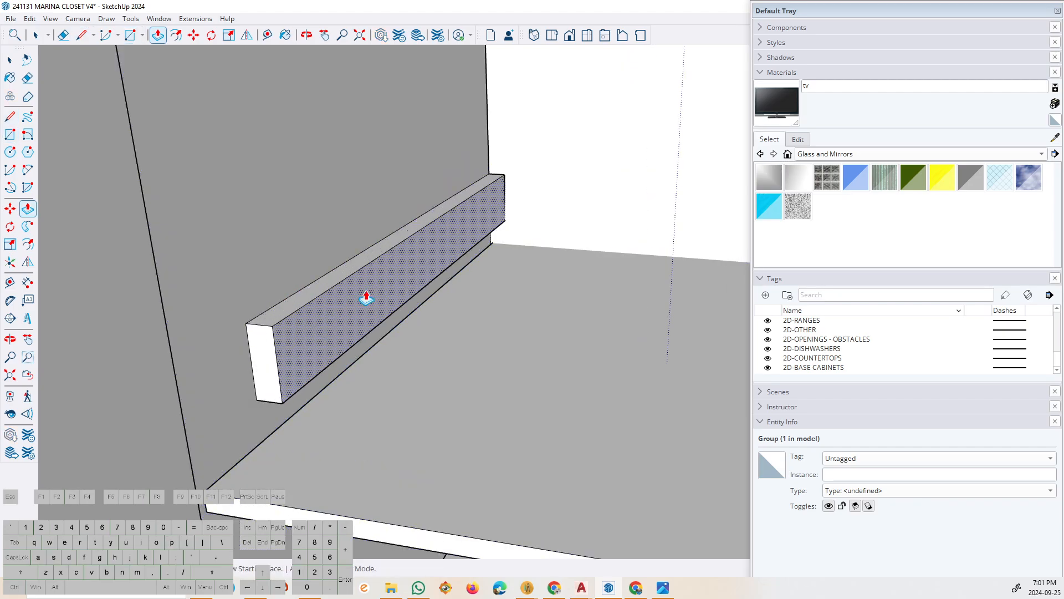
left_click(365, 298)
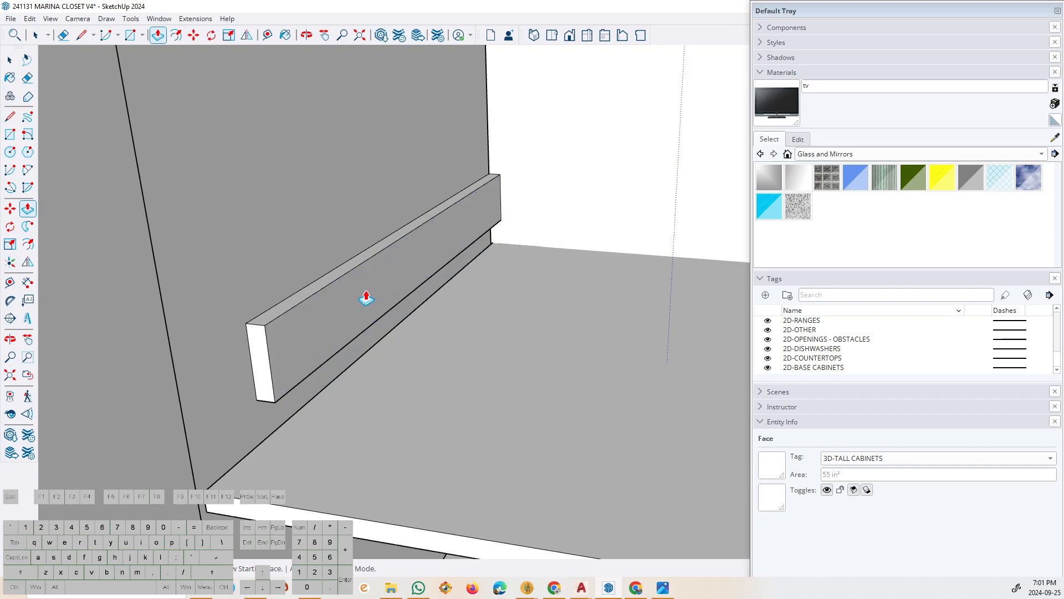
key("space")
scroll(359, 299, "down", 6)
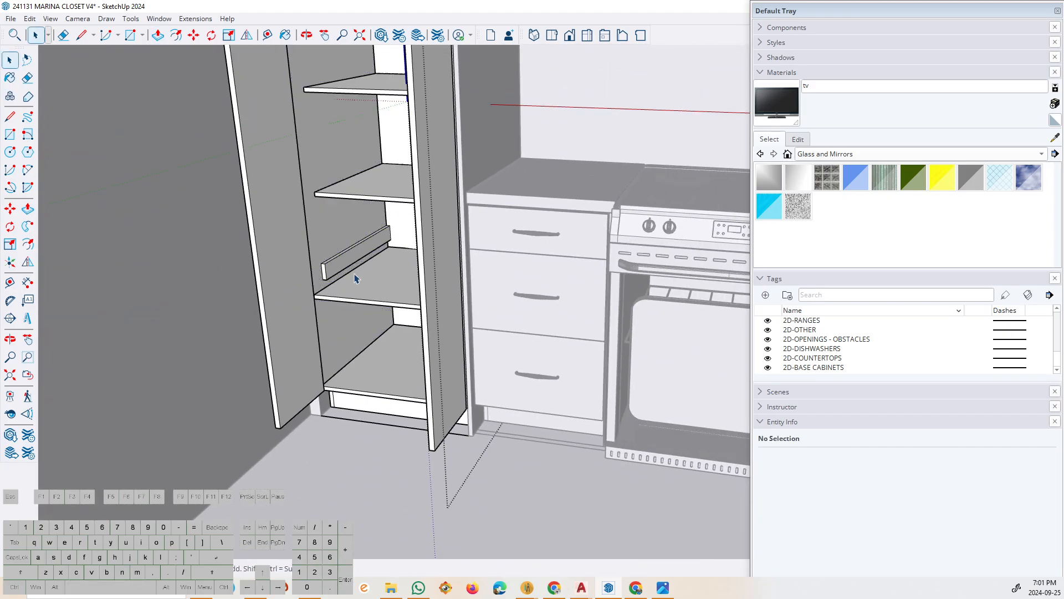
Select the cabinet carcass together with the attached strip and make them a group.
scroll(357, 293, "up", 3)
left_click(362, 283)
triple_click(352, 268)
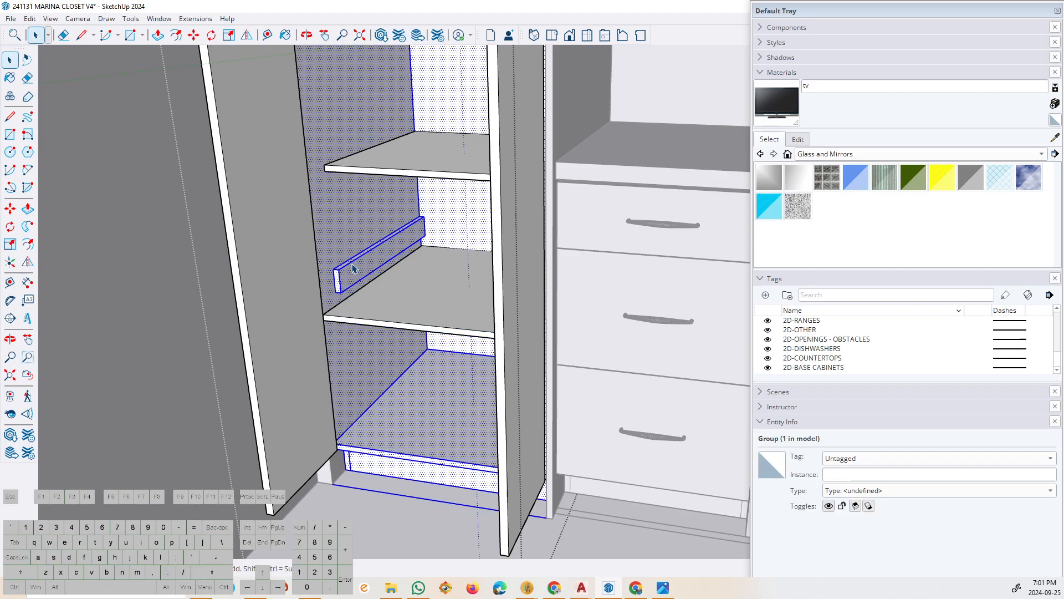
right_click(352, 265)
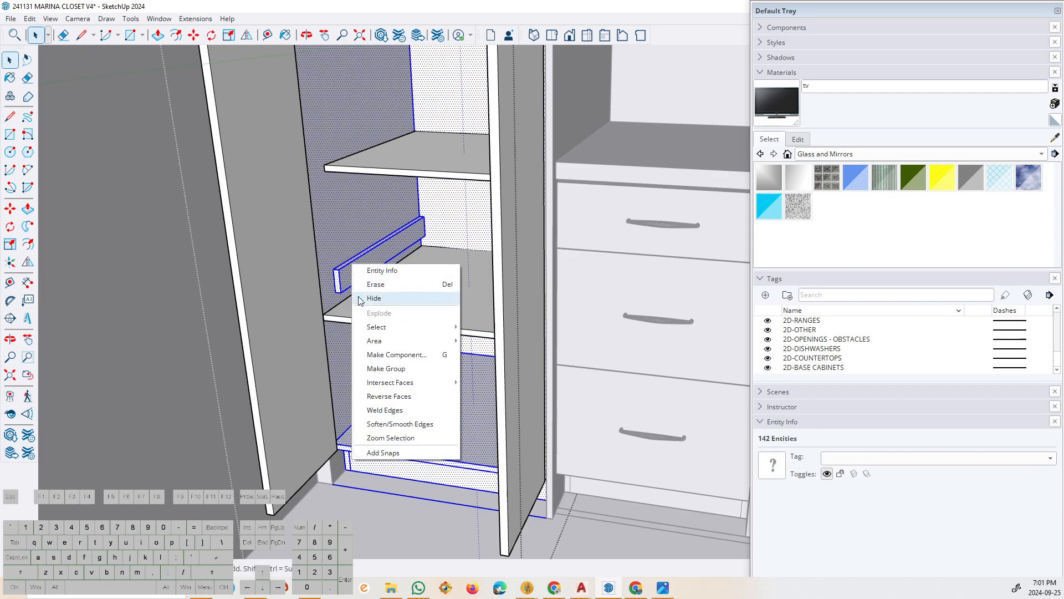
left_click(369, 366)
scroll(322, 262, "up", 3)
key("Escape")
Draw a rectangle over the strip's inner face and extrude it into a second thin strip alongside the first.
key("r")
scroll(442, 235, "up", 2)
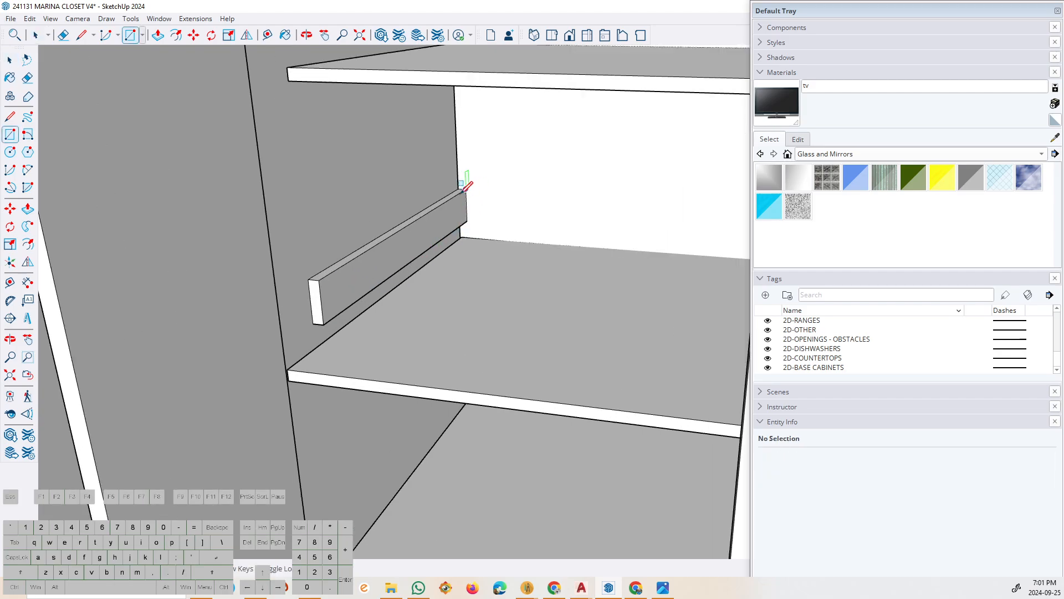
left_click(323, 323)
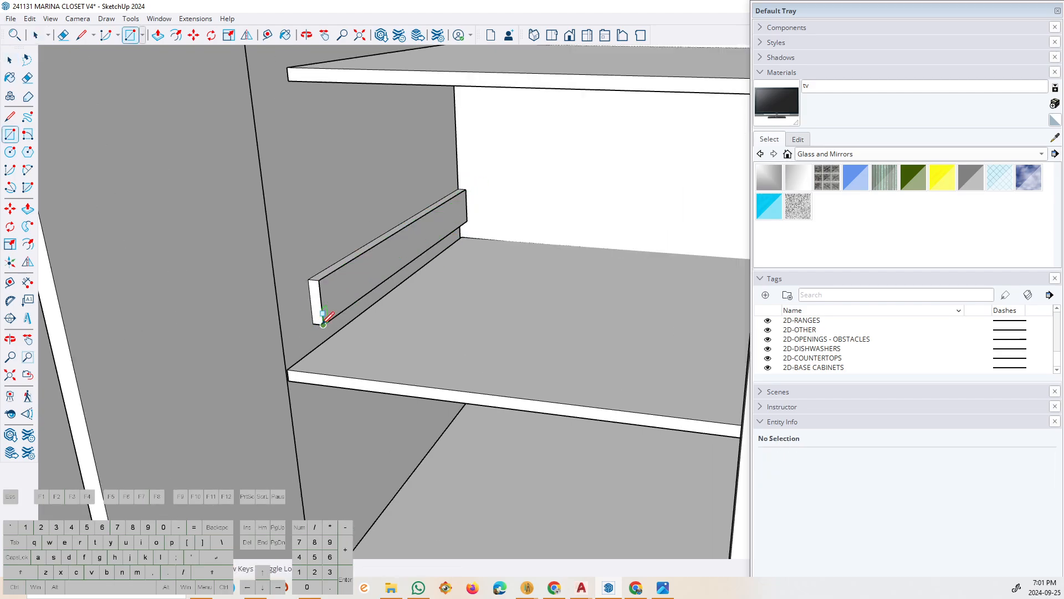
scroll(325, 302, "up", 1)
key("p")
left_click(333, 298)
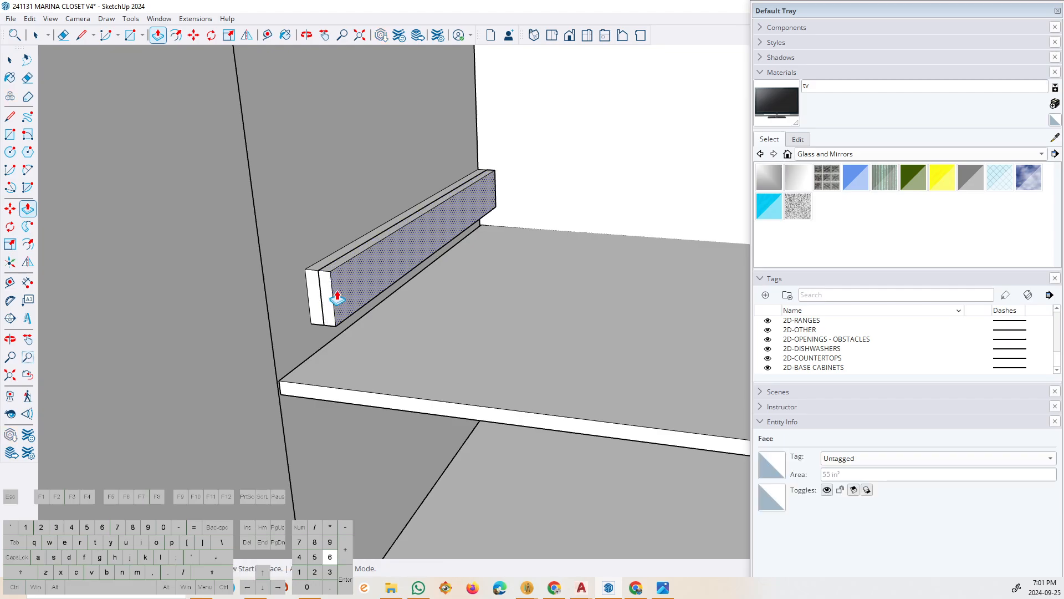
left_click(336, 298)
Select the whole second strip and make it a separate group.
key("space")
triple_click(333, 295)
right_click(336, 290)
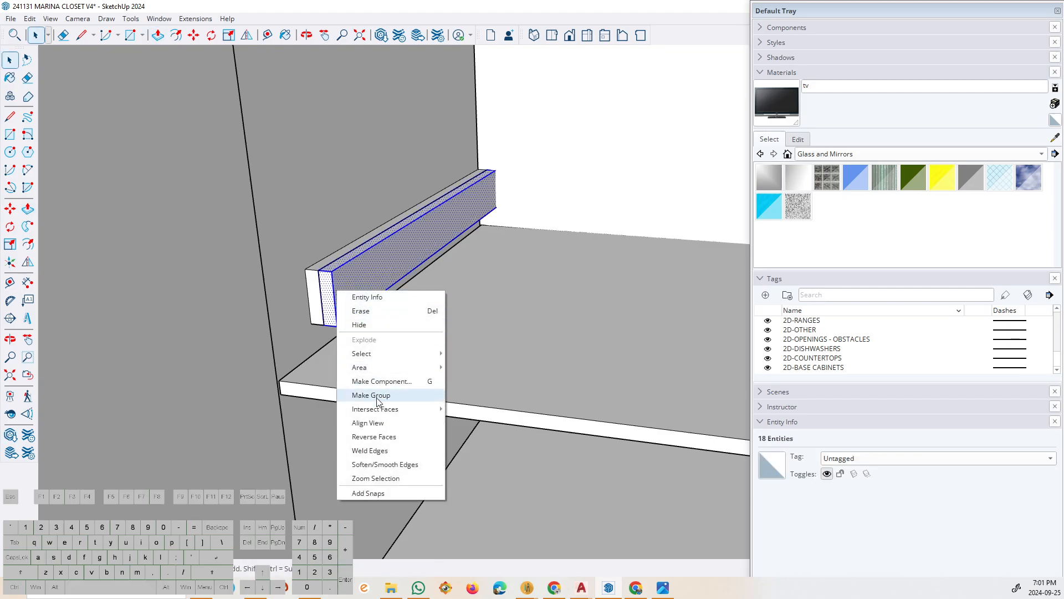
left_click(371, 395)
Draw a horizontal guide line from the front top corner of the left strips straight across to the cabinet's right side panel.
scroll(304, 316, "down", 4)
key("o")
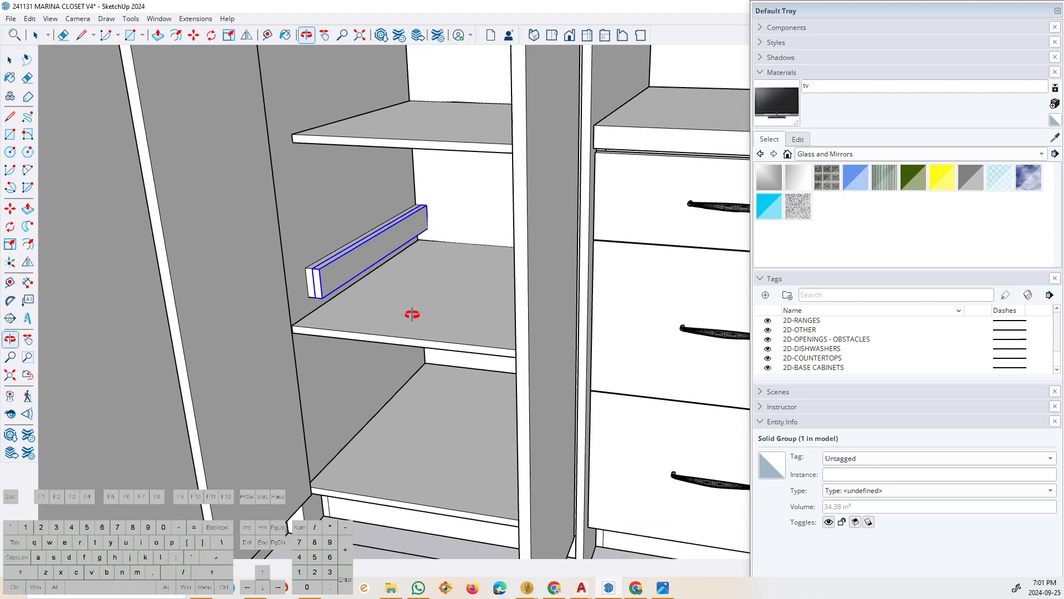
mouse_move(412, 314)
middle_mouse_down()
mouse_move(554, 305)
mouse_move(519, 307)
middle_mouse_up()
scroll(462, 301, "down", 3)
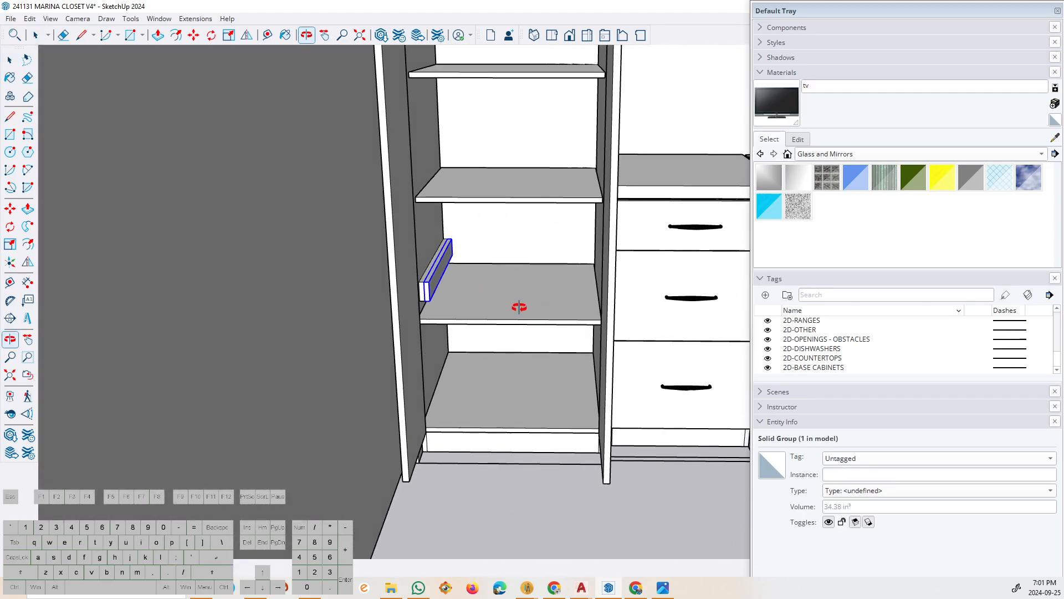
scroll(520, 307, "up", 4)
key("l")
scroll(310, 288, "up", 3)
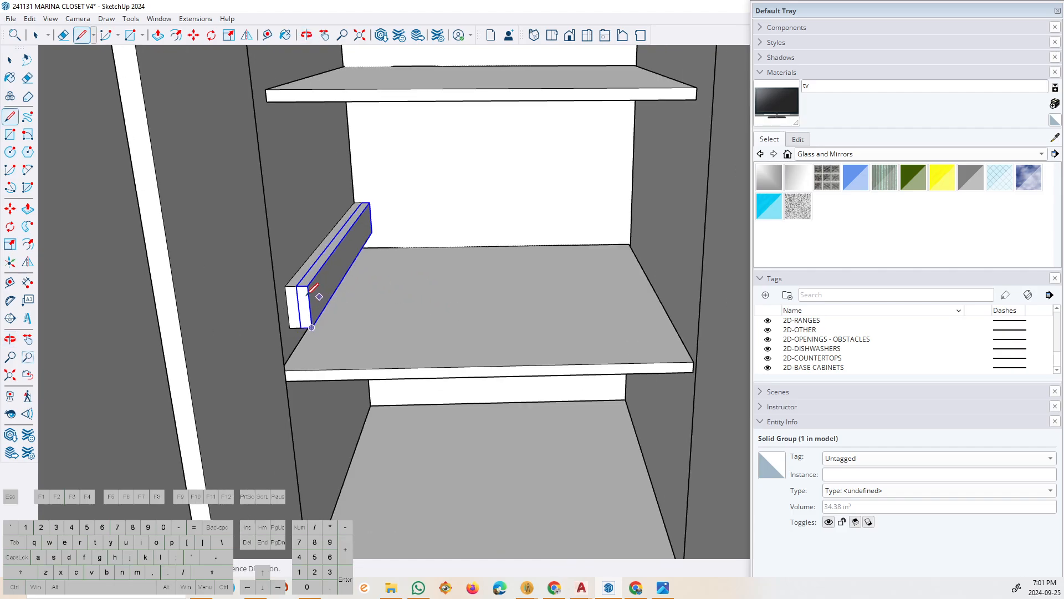
left_click(294, 285)
scroll(296, 285, "down", 2)
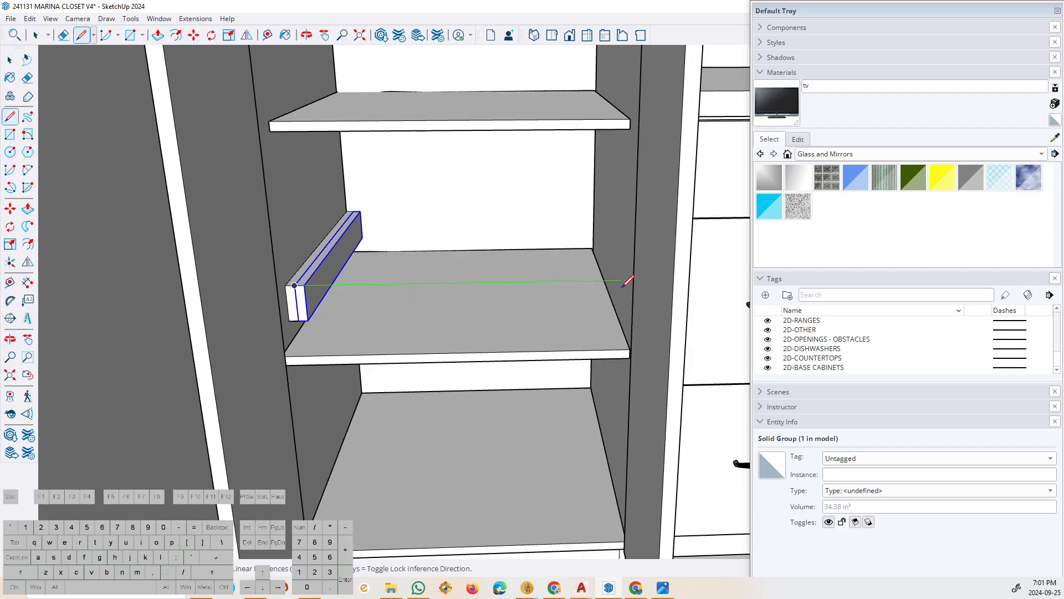
left_click(627, 280)
key("space")
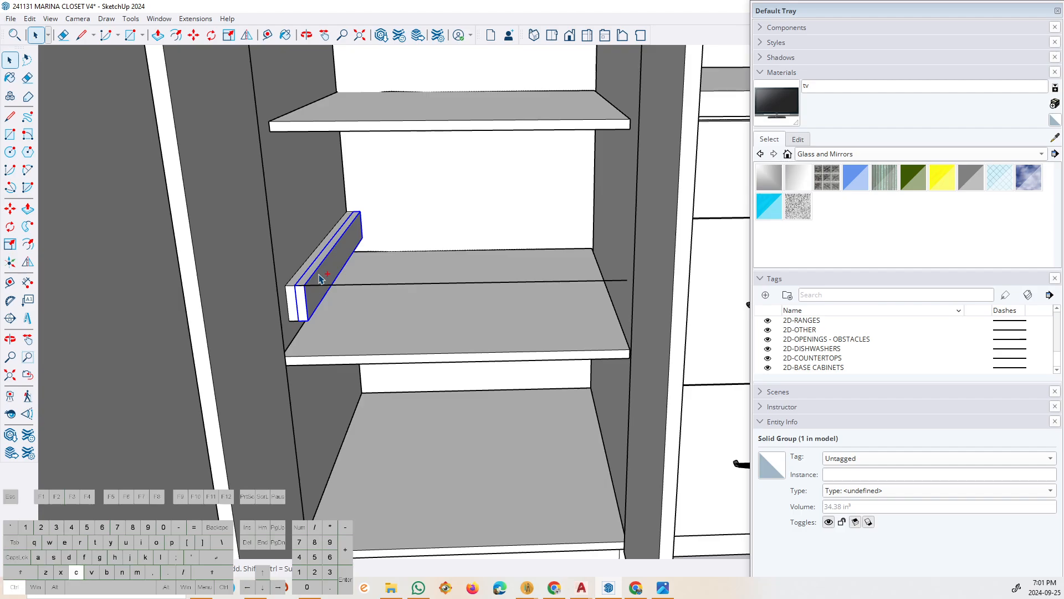
Copy the grouped inner strip and place the copy against the right side panel at the end of the guide line.
key("ctrl+v")
left_click(629, 277)
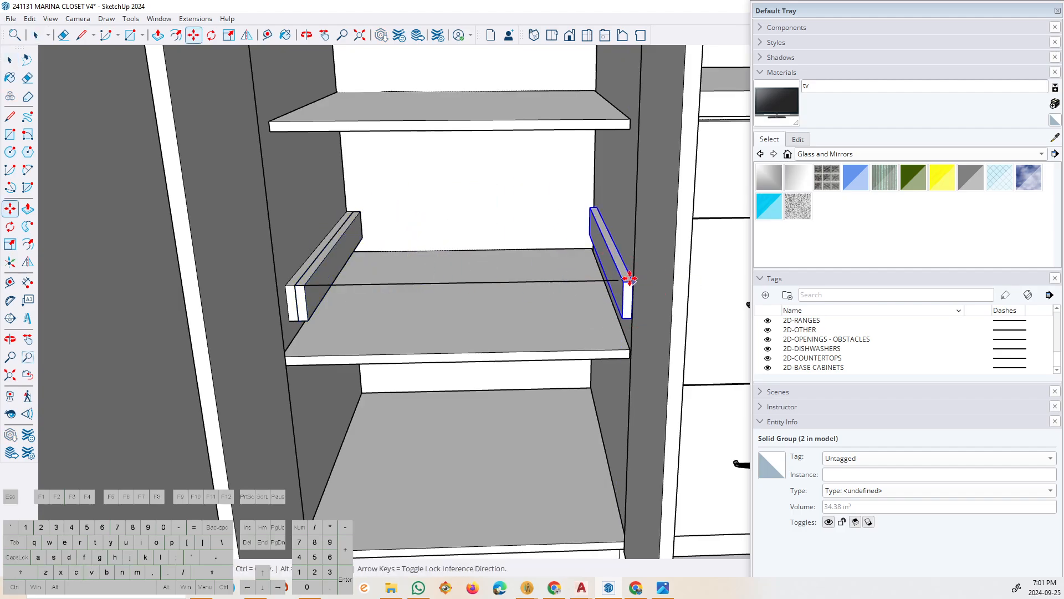
scroll(630, 278, "up", 3)
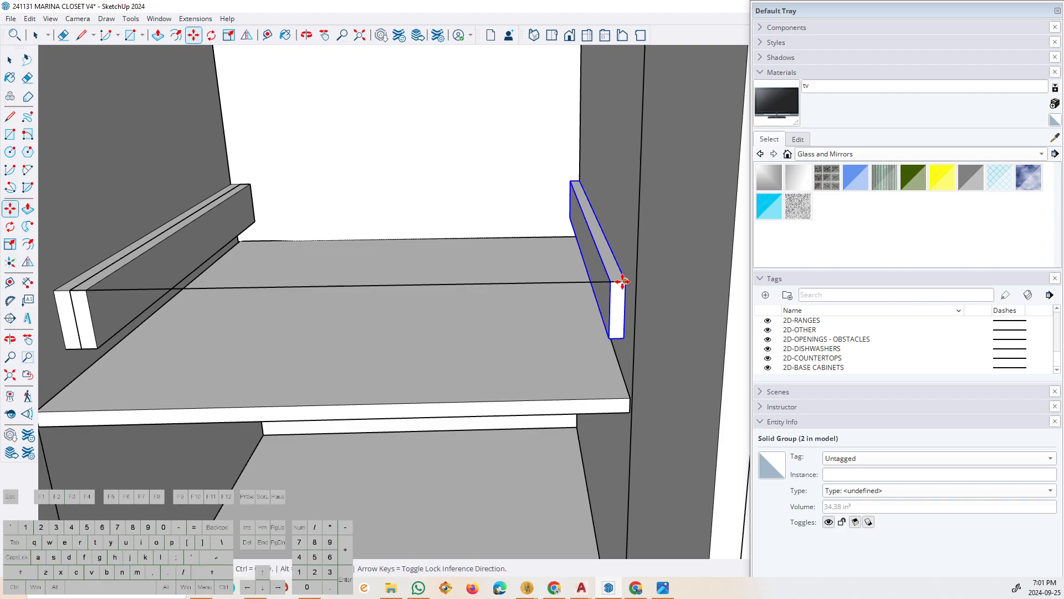
Paste another copy of the strip flush against the inner face of the strip on the right side panel.
scroll(420, 295, "down", 3)
key("ctrl+c")
key("ctrl+v")
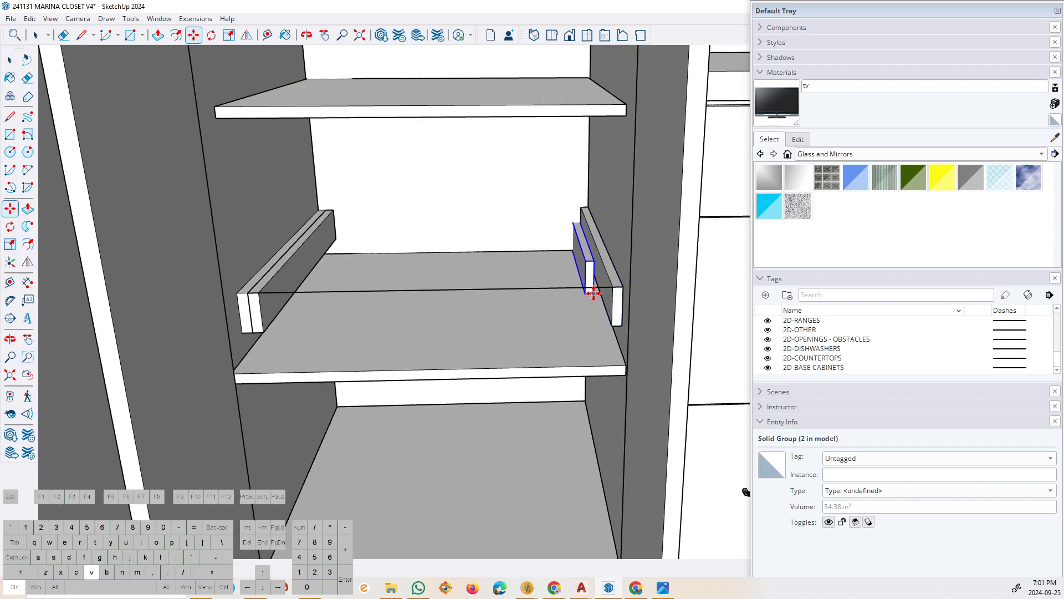
left_click(612, 322)
scroll(598, 322, "down", 1)
key("space")
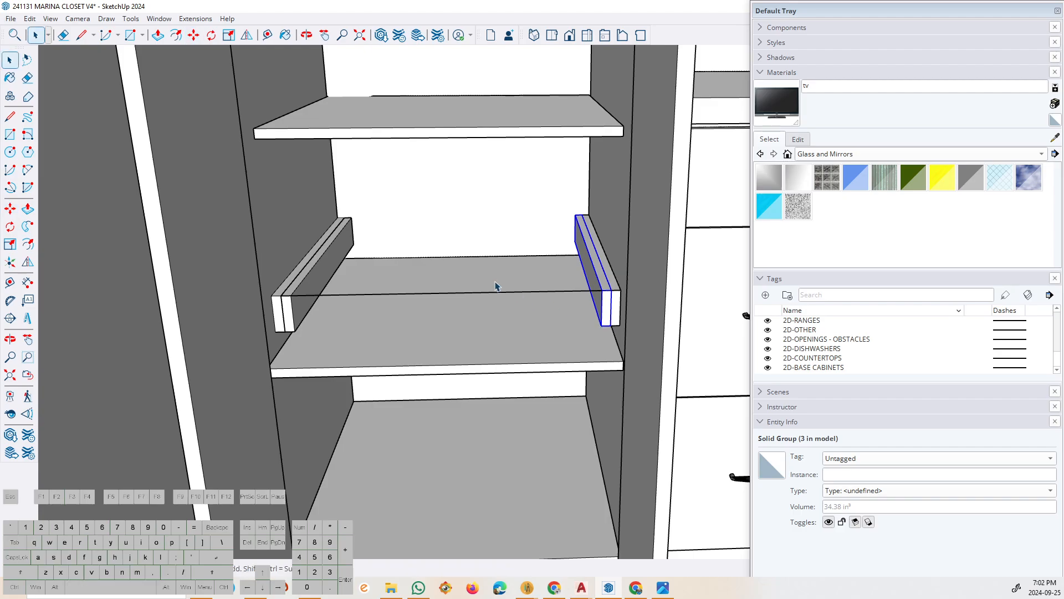
Delete the guide line running across the cabinet between the two pairs of strips.
left_click(492, 293)
left_click(494, 293)
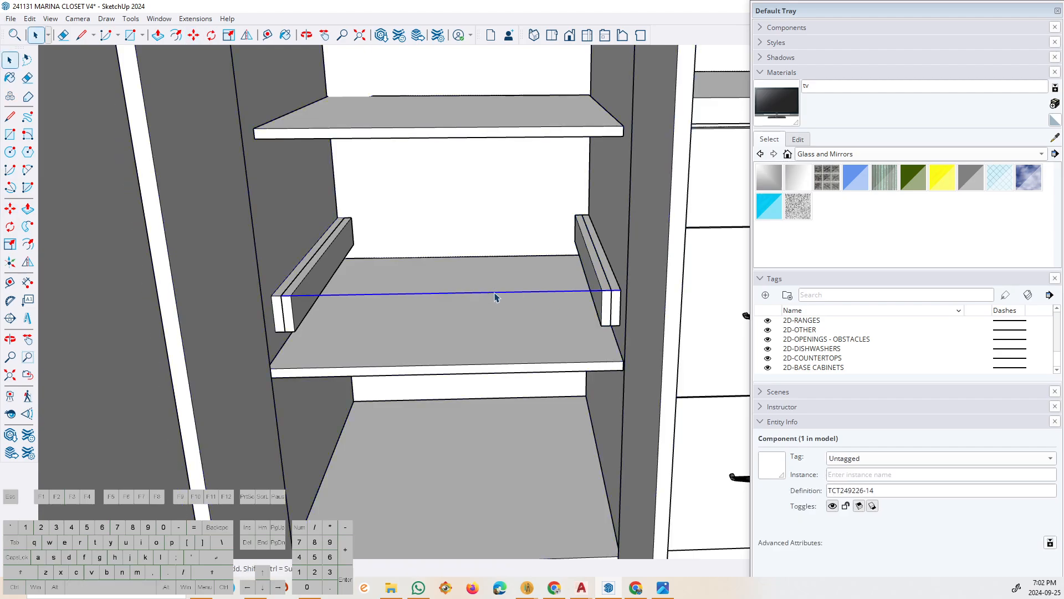
key("Delete")
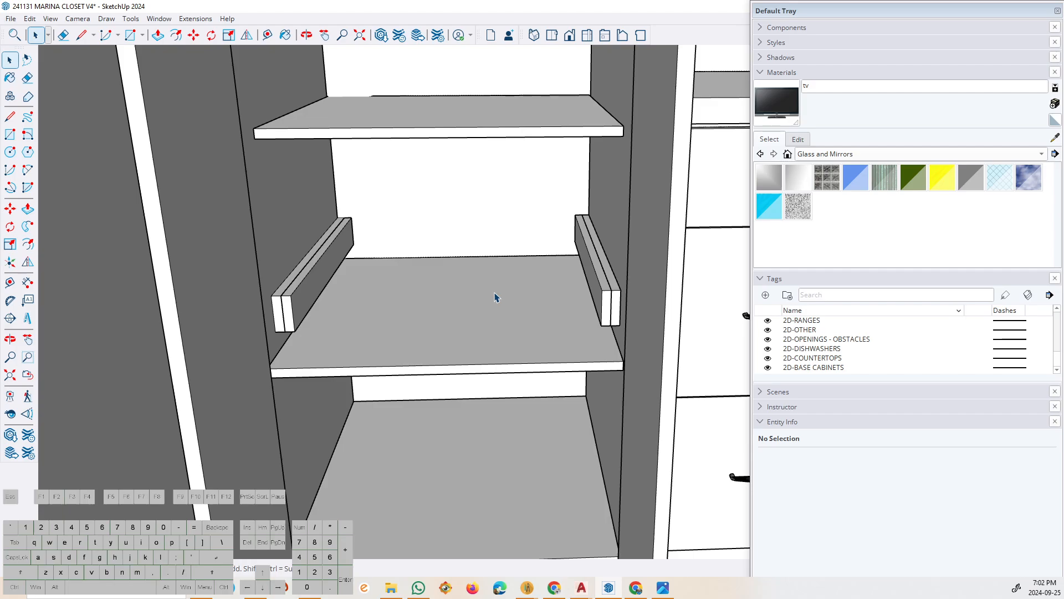
Measure the clear distance between the inner strips on the left and right sides of the cabinet.
key("o")
key("r")
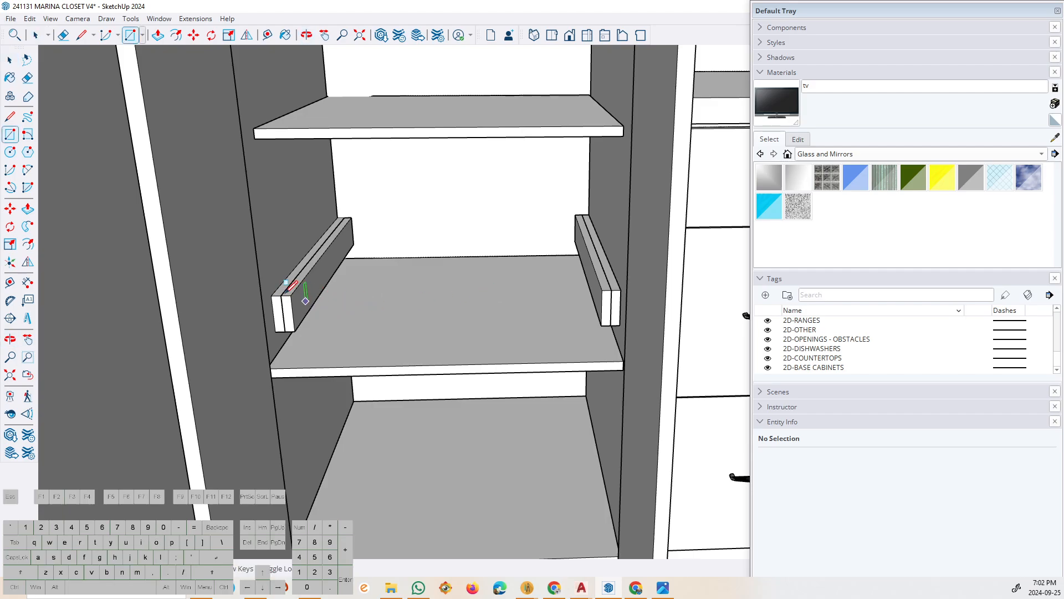
key("Escape")
left_click(291, 295)
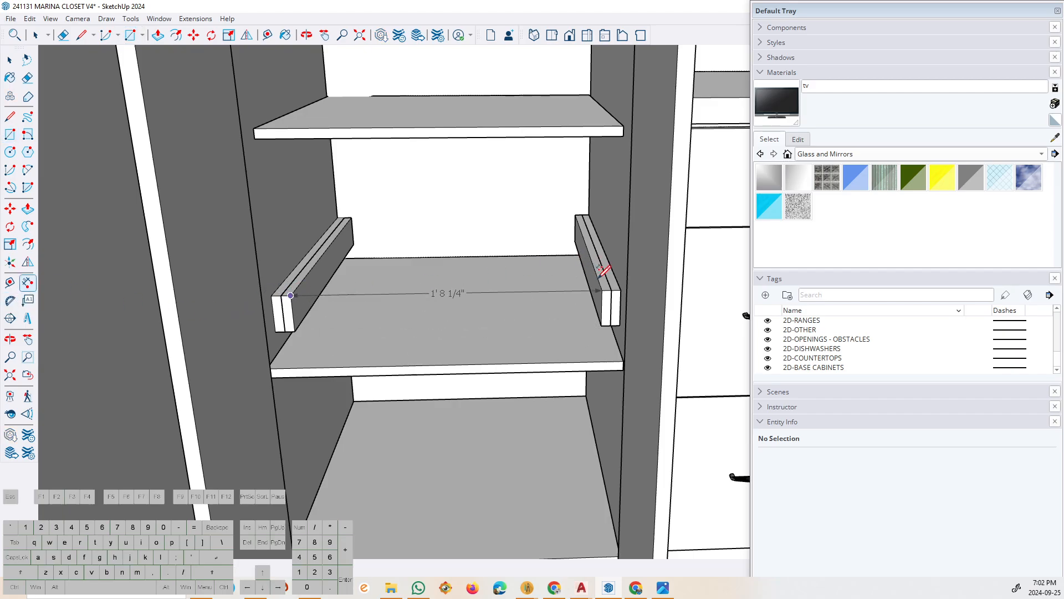
left_click(602, 290)
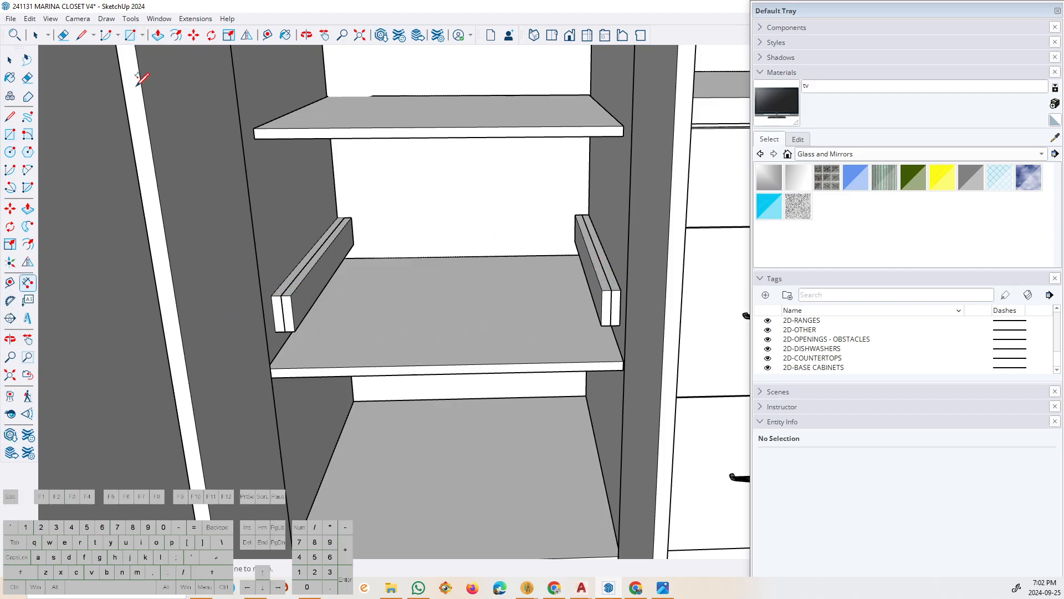
left_click(83, 19)
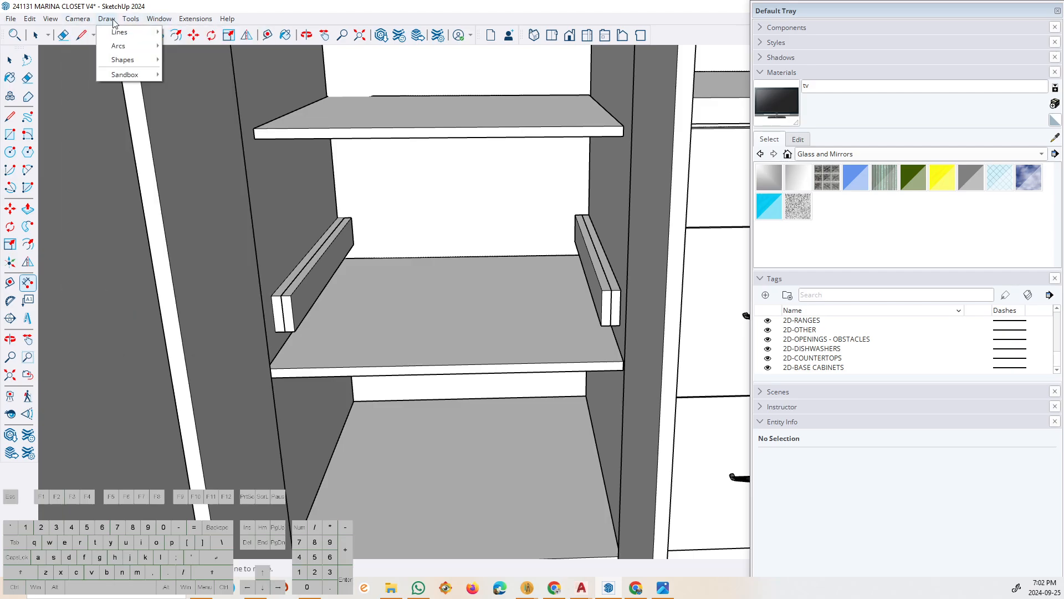
mouse_move(48, 22)
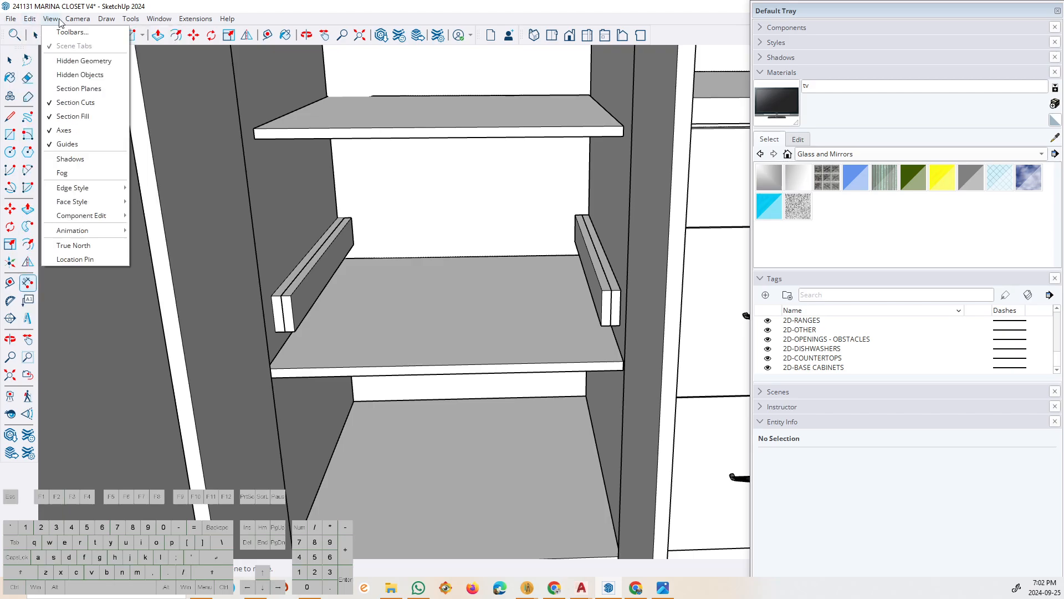
mouse_move(132, 22)
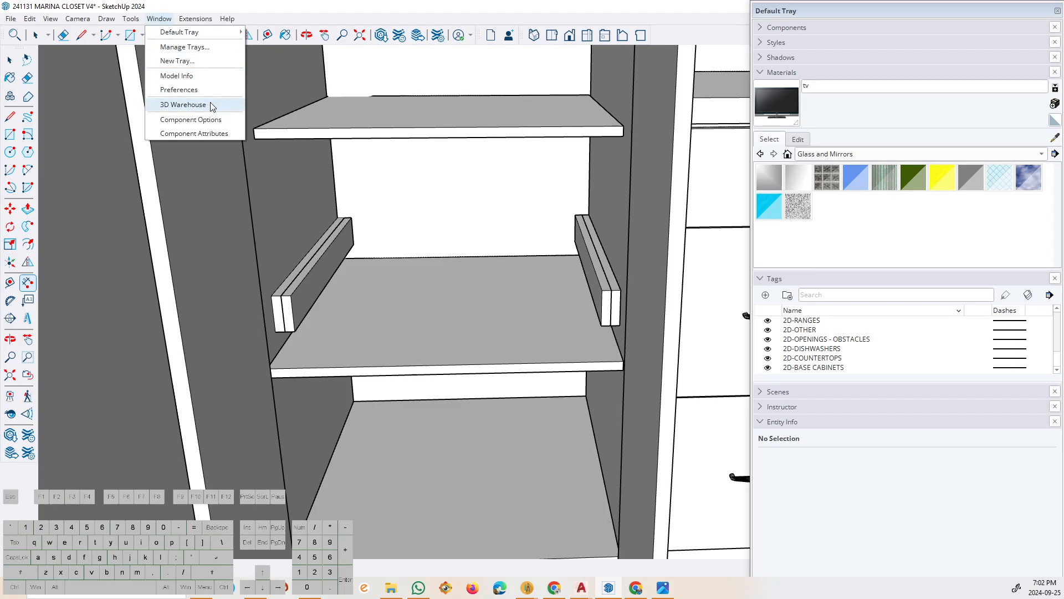
left_click(209, 89)
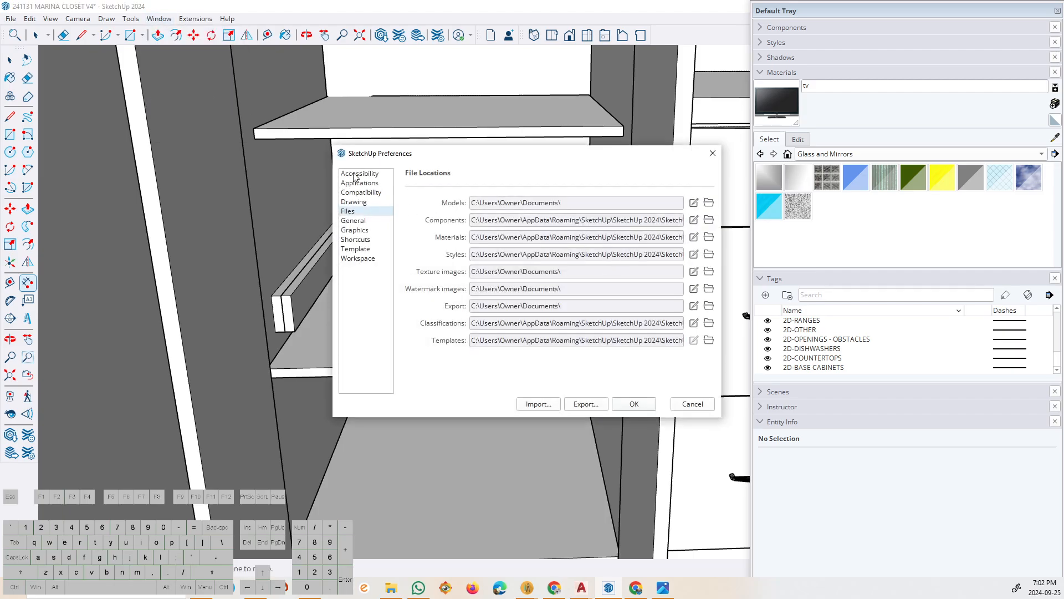
key("Escape")
Change the model's measurement unit format to Decimal.
left_click(155, 22)
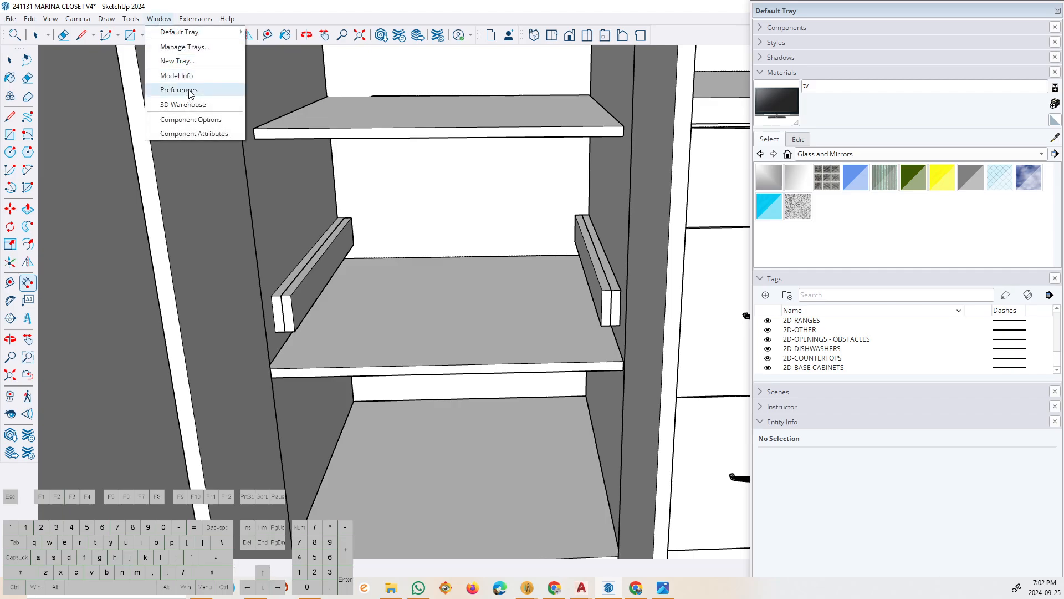
left_click(188, 76)
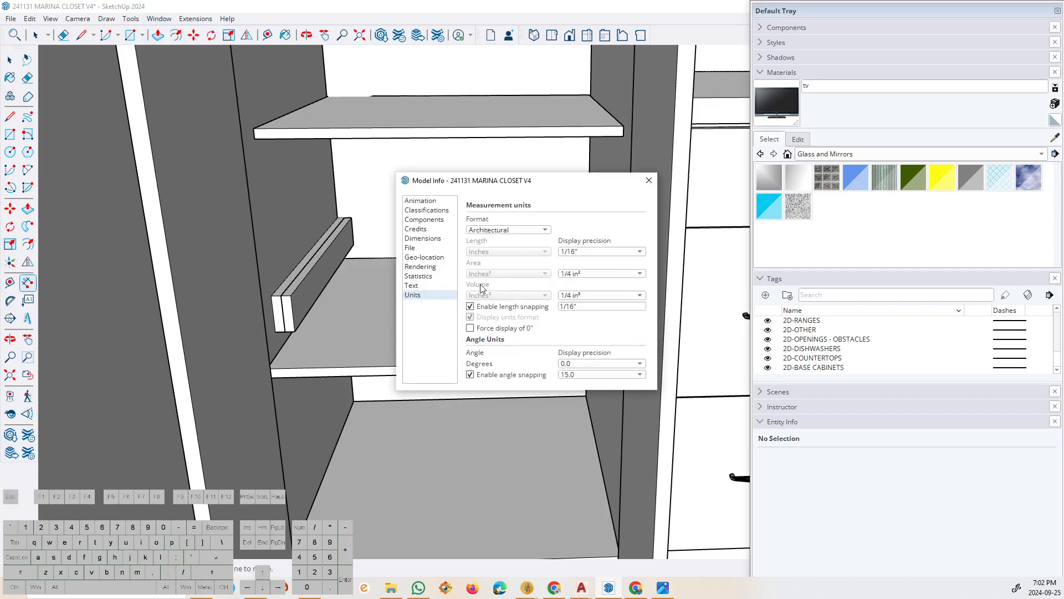
left_click(504, 229)
left_click(513, 264)
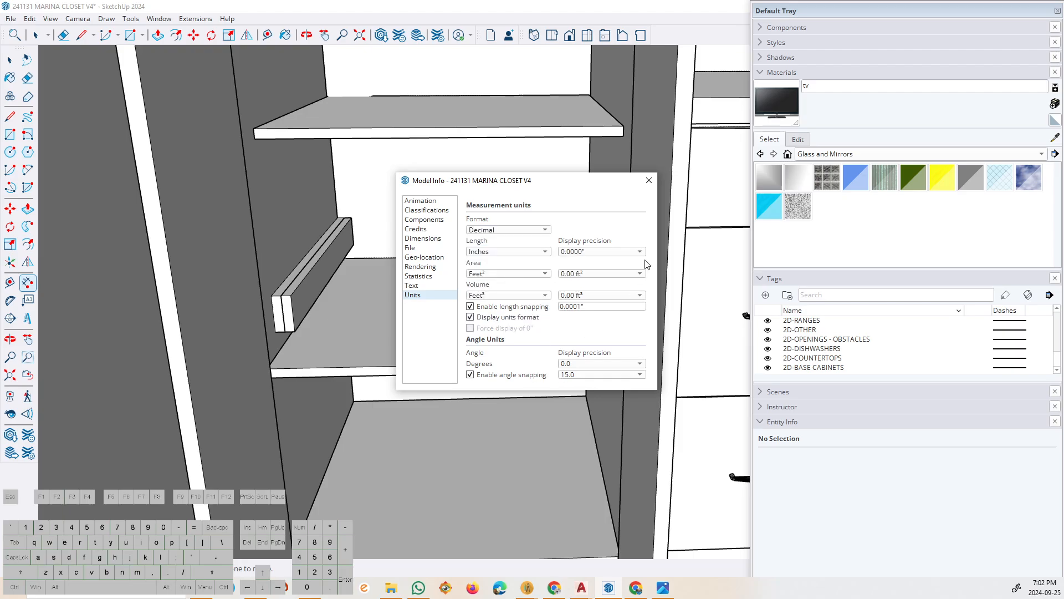
left_click(647, 181)
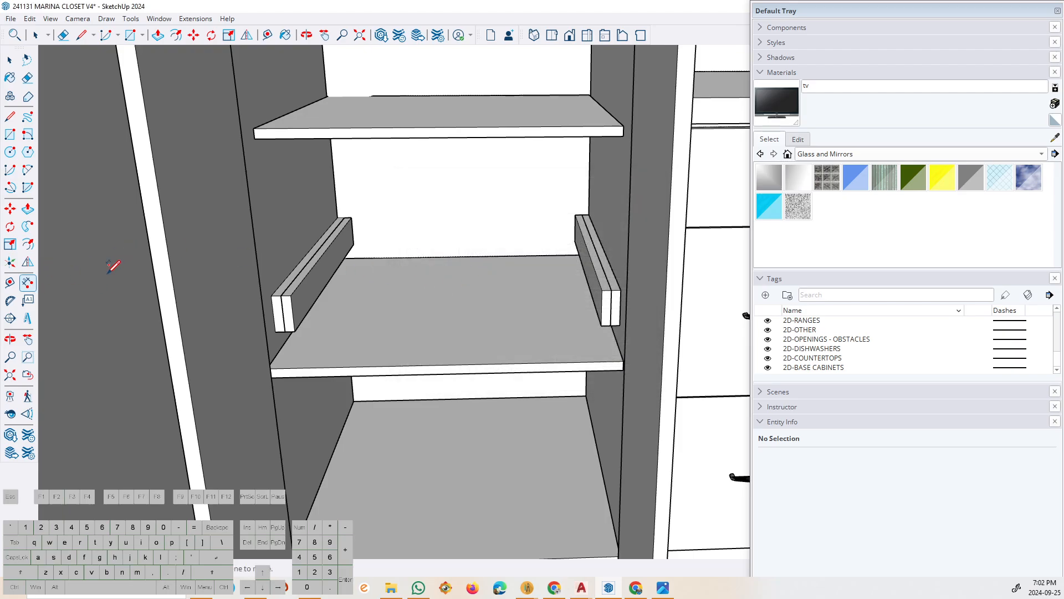
Measure the gap between the inner strips in decimal inches and subtract 0.375 from 20.25 in Calculator.
left_click(291, 296)
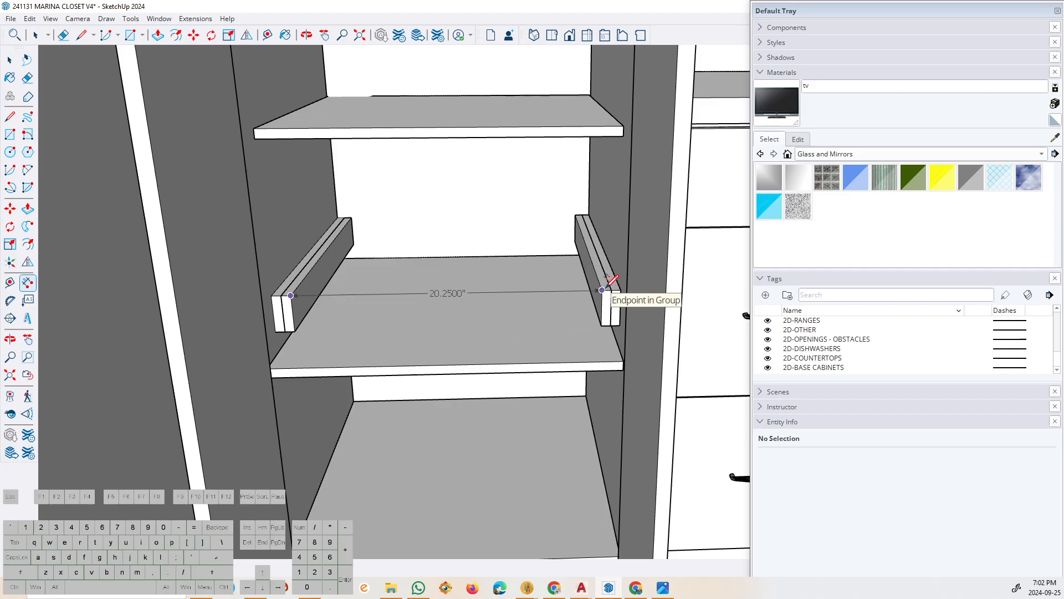
left_click(602, 290)
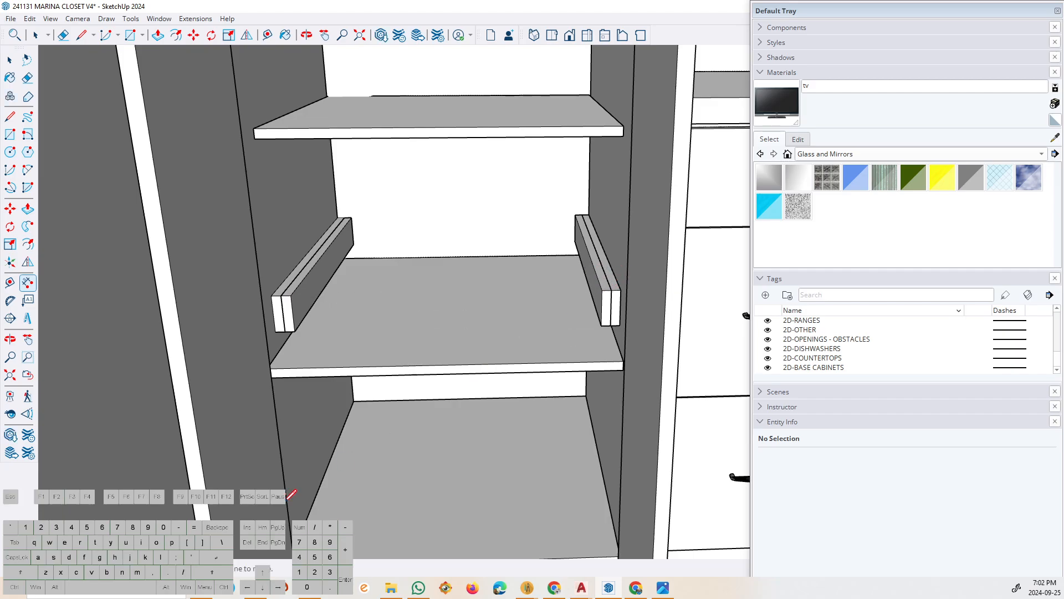
left_click(261, 591)
type("20.25")
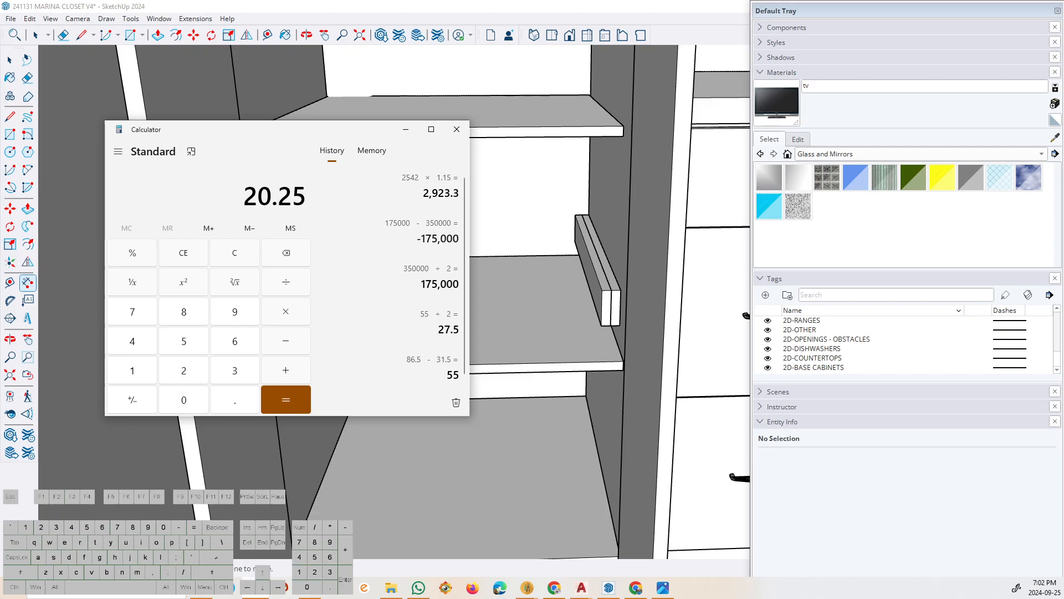
type(" - 0.375")
key("Return")
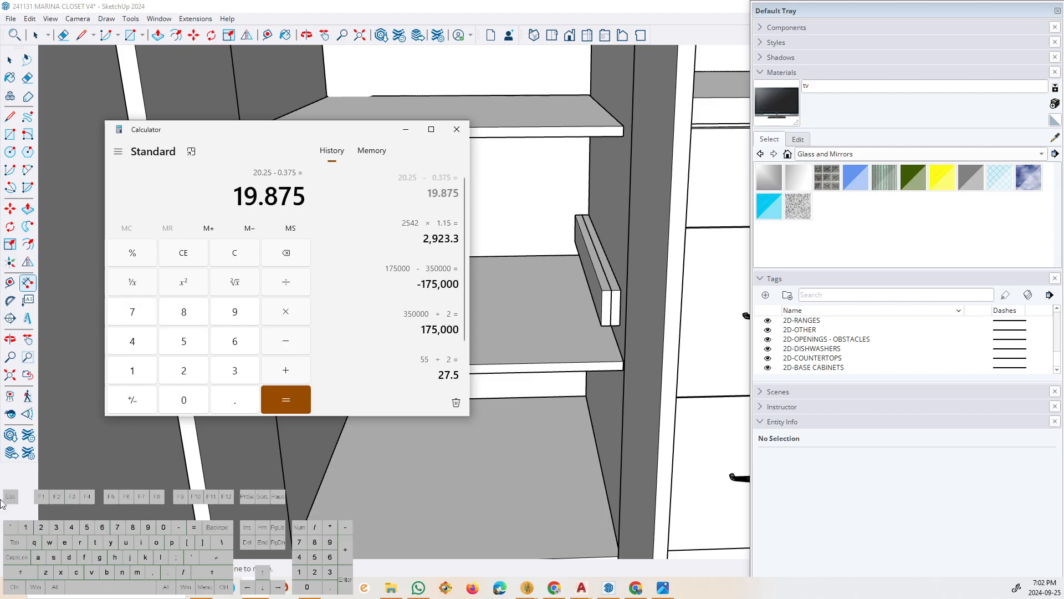
left_click(405, 129)
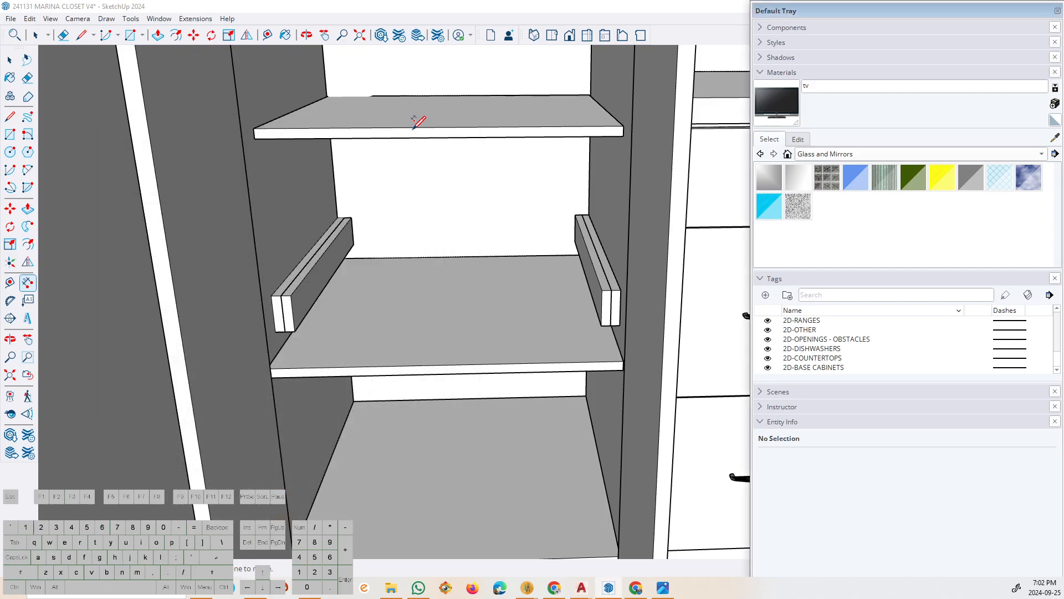
Draw a 19.875-inch horizontal line from the left inner strip's front top corner, and a vertical line up from its right end.
key("l")
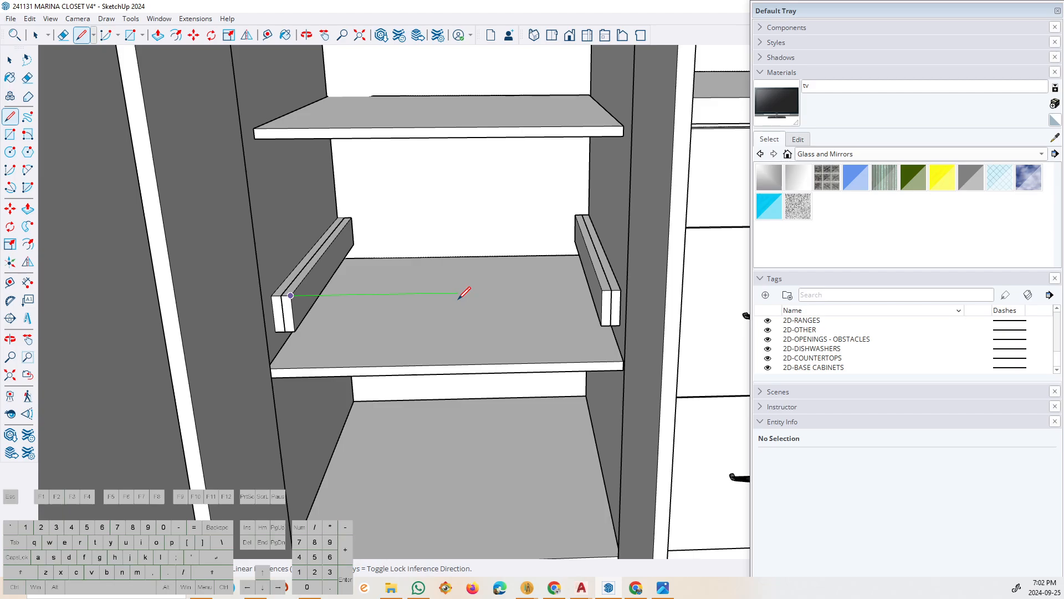
left_click(581, 292)
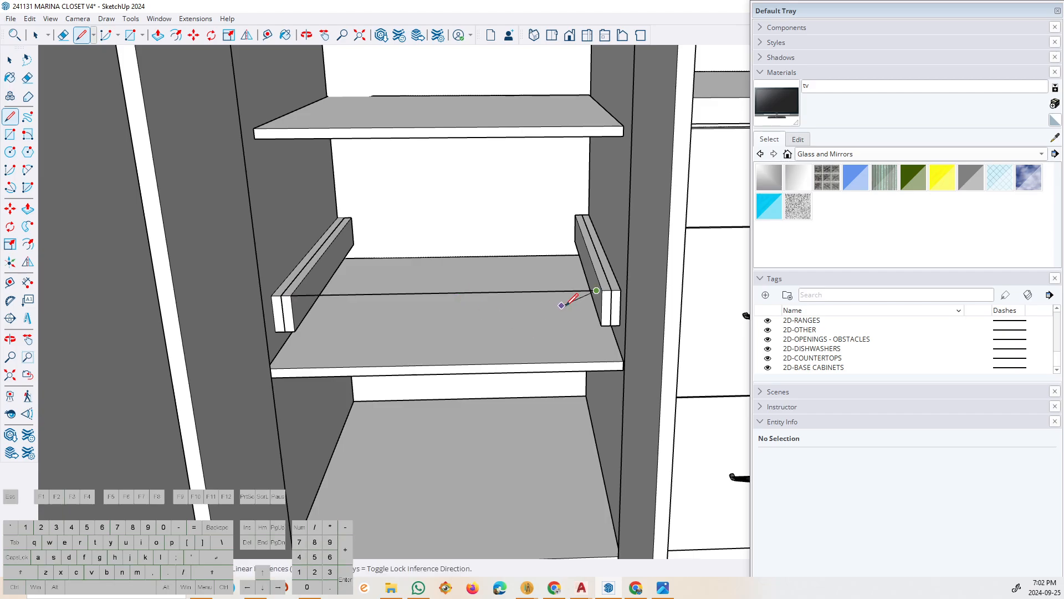
scroll(605, 311, "up", 3)
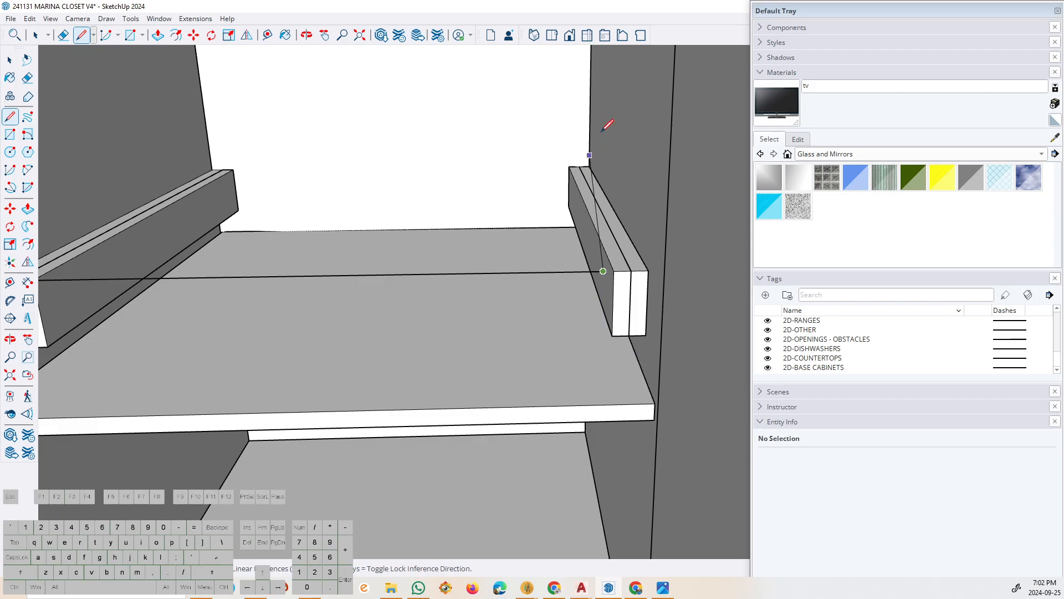
left_click(612, 68)
scroll(648, 399, "down", 3)
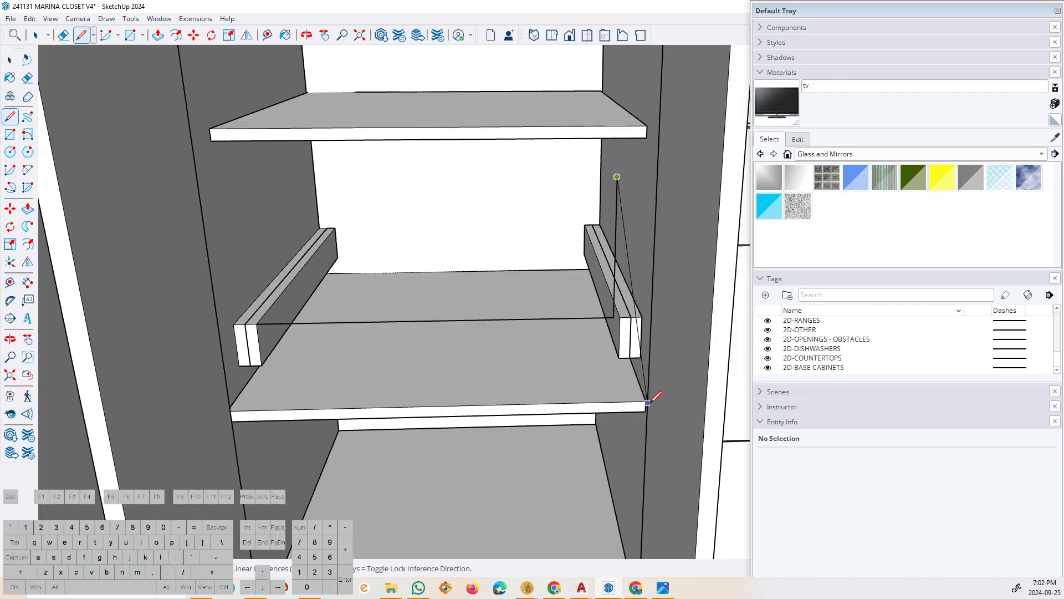
key("Escape")
Draw an upright rectangle between the top of the vertical line and the left end of the horizontal line.
key("r")
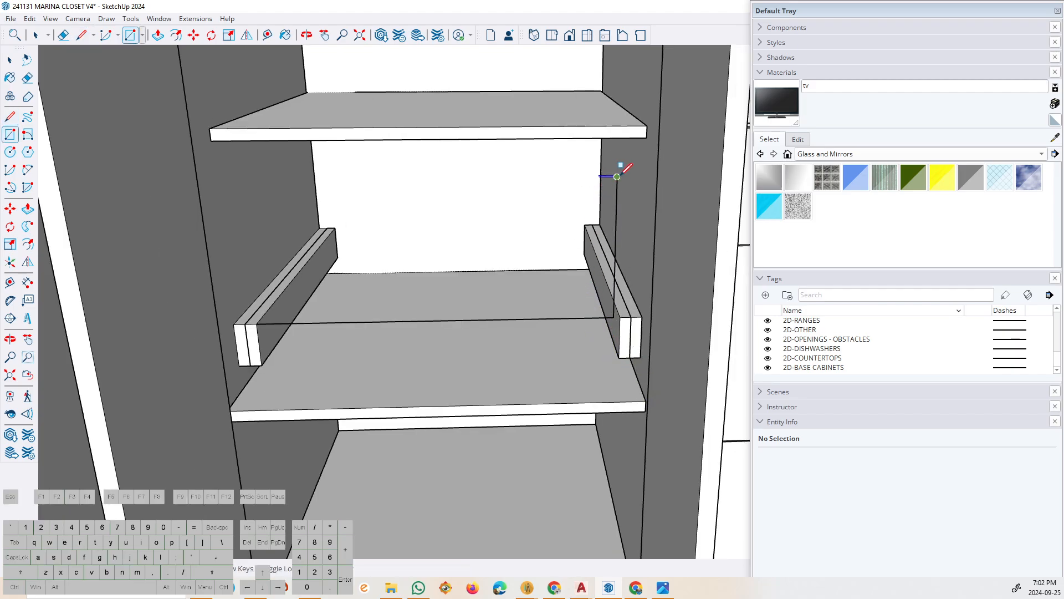
left_click(617, 176)
scroll(277, 316, "up", 2)
left_click(238, 308)
scroll(366, 438, "down", 2)
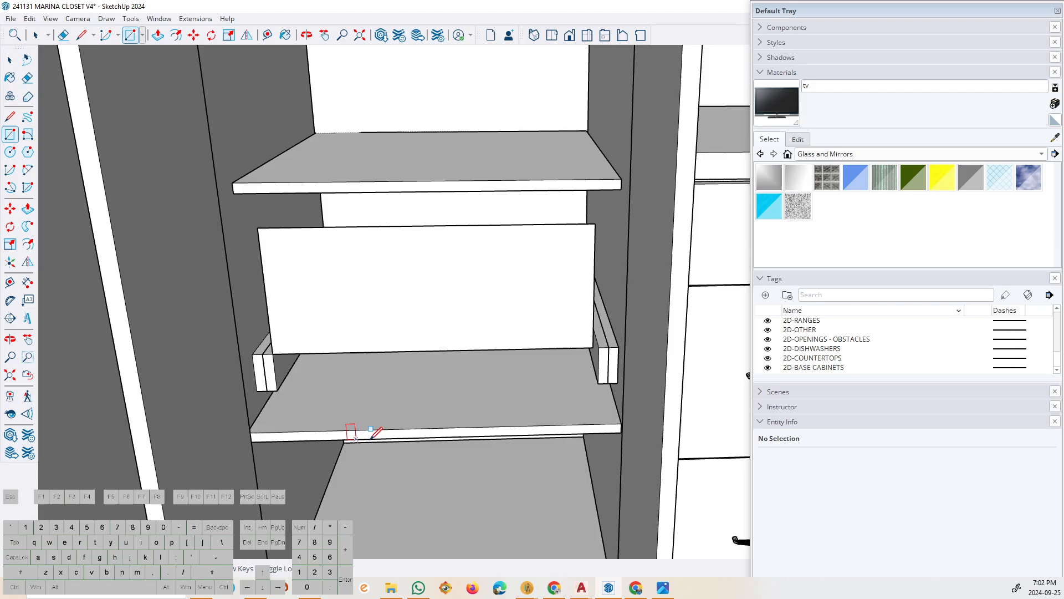
Extrude the upright rectangle backward into the cabinet to form a solid drawer box.
key("p")
left_click(328, 245)
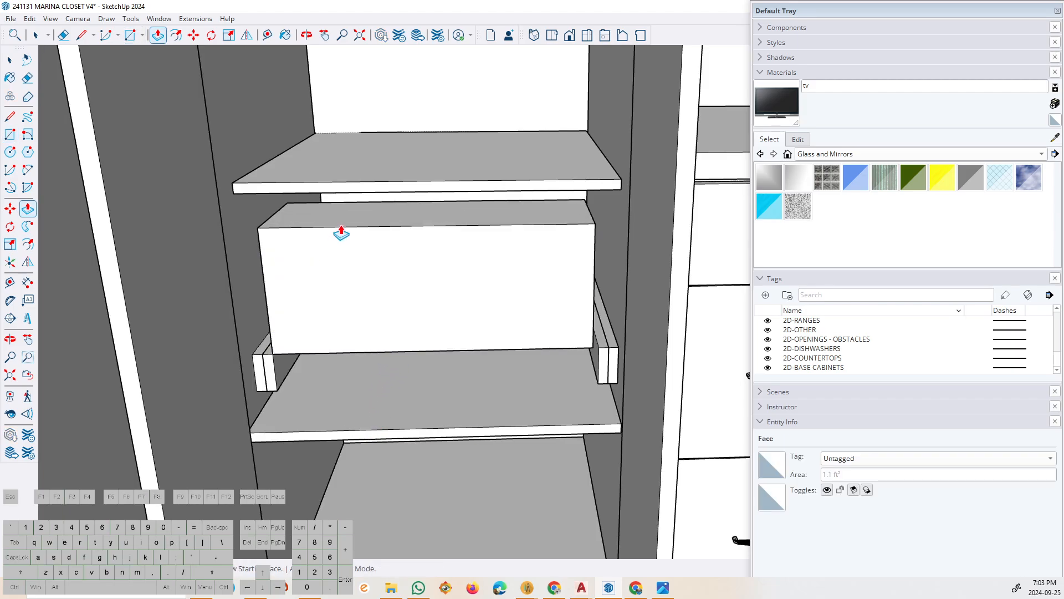
key("Return")
key("space")
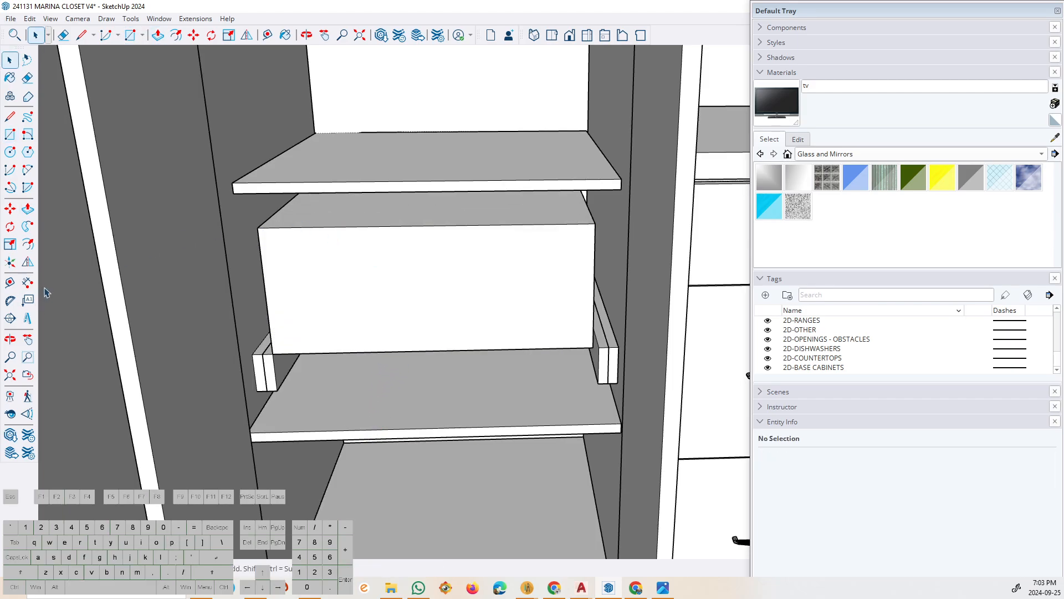
Offset the drawer box's top face inward and push the inner face down to hollow out the box.
left_click(28, 247)
scroll(324, 219, "up", 4)
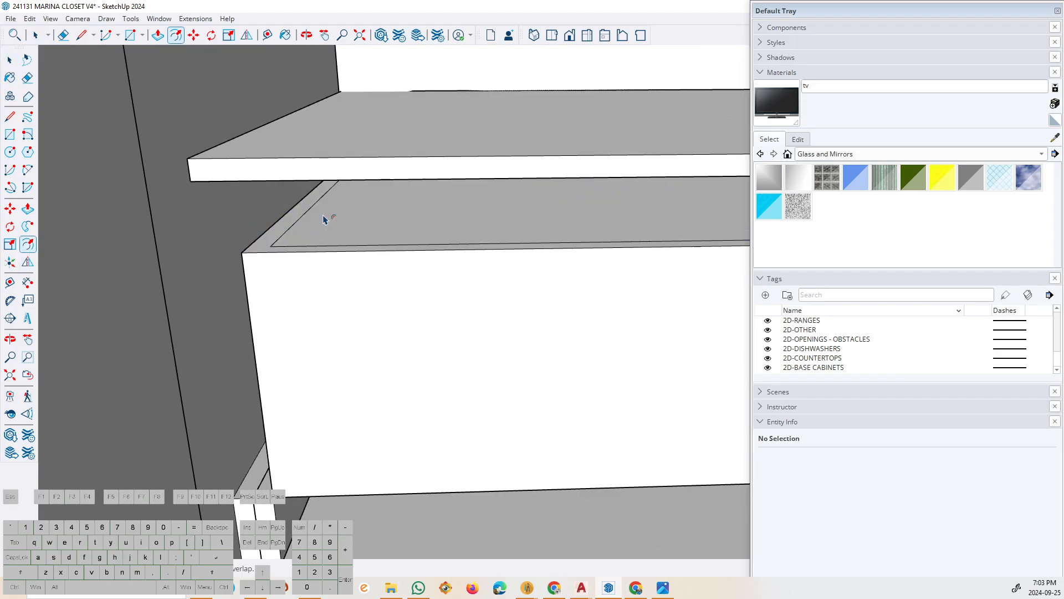
scroll(323, 230, "down", 1)
key("p")
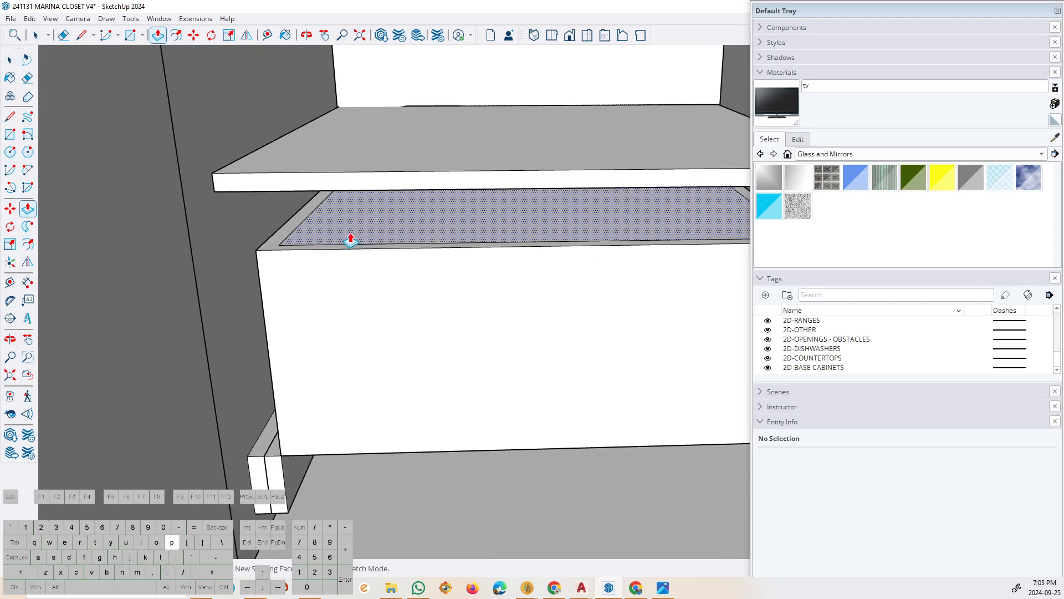
left_click(365, 236)
double_click(365, 235)
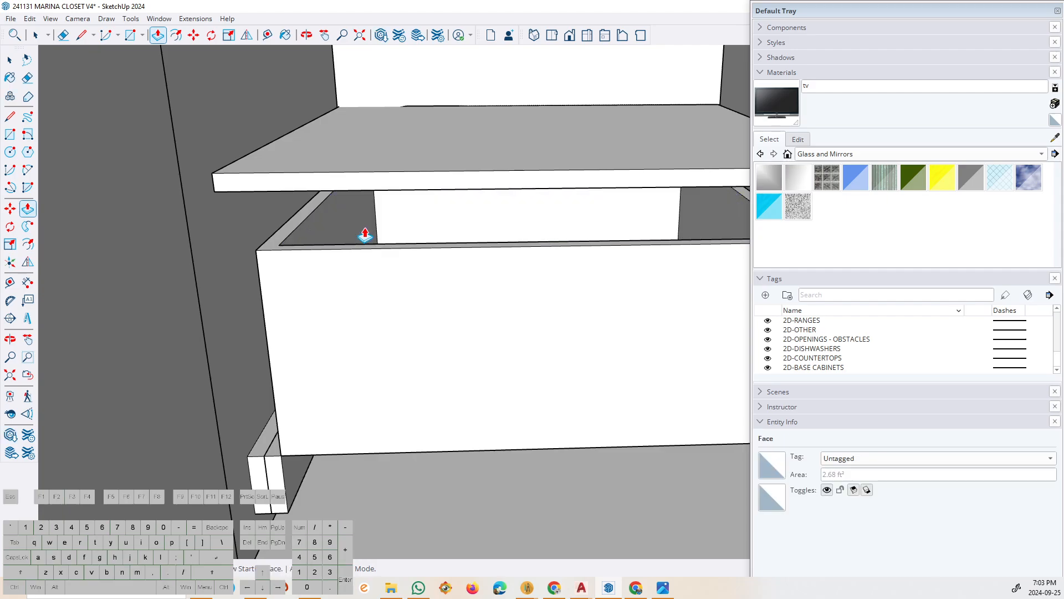
Group the entire hollow drawer box and move it down until its underside is level with the undersides of the runner strips.
scroll(255, 330, "down", 3)
key("space")
triple_click(294, 323)
right_click(294, 323)
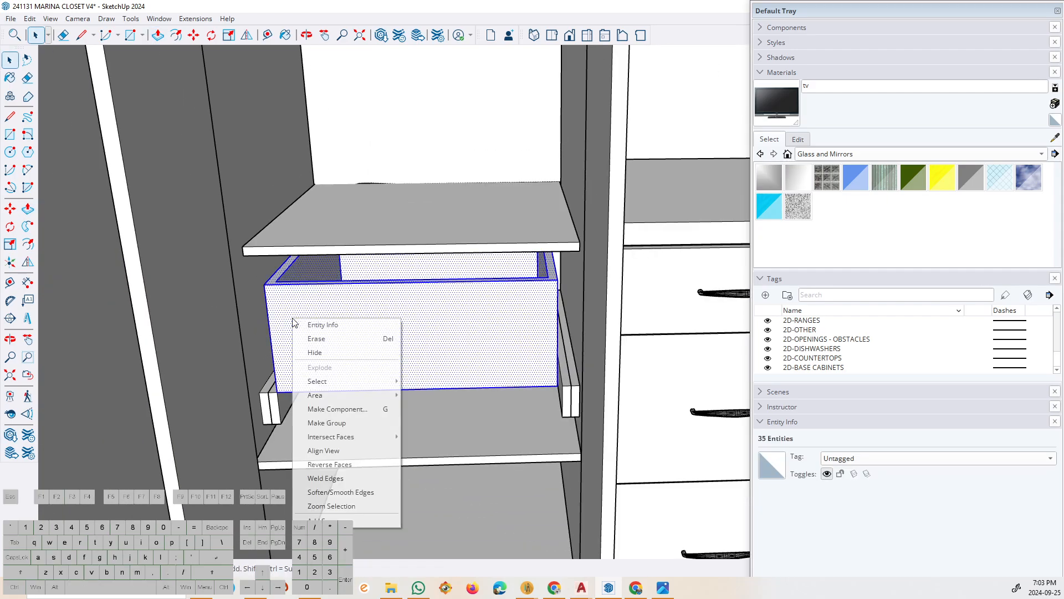
scroll(280, 397, "up", 2)
scroll(281, 397, "up", 3)
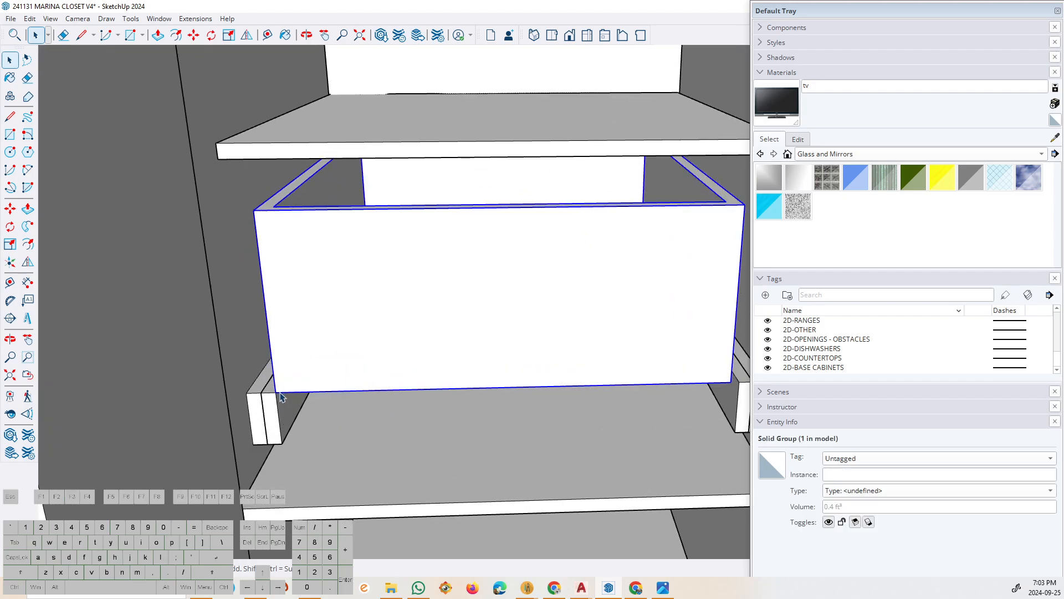
key("m")
scroll(444, 380, "down", 5)
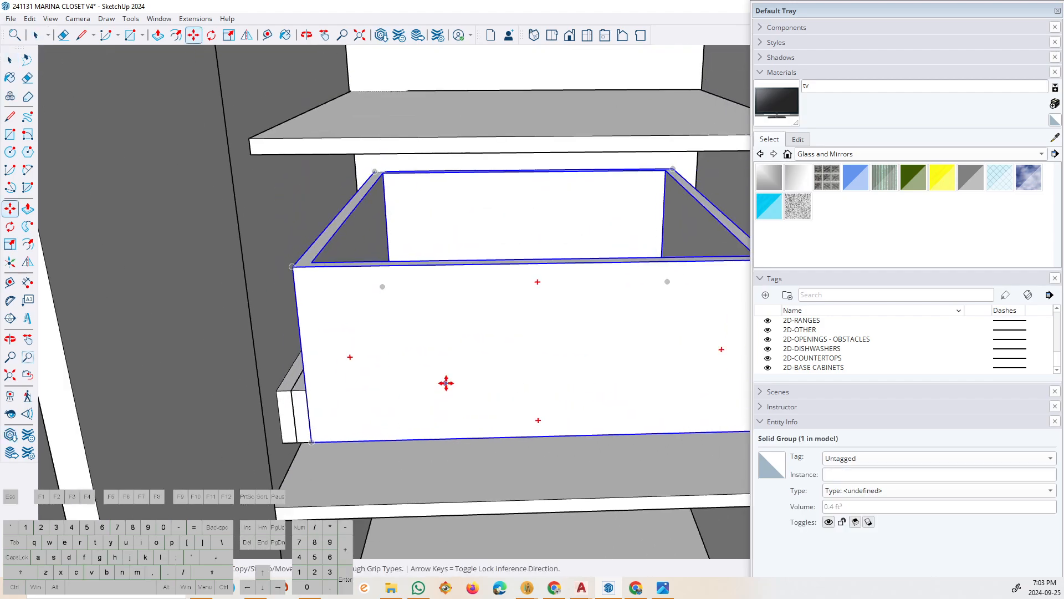
scroll(416, 453, "up", 1)
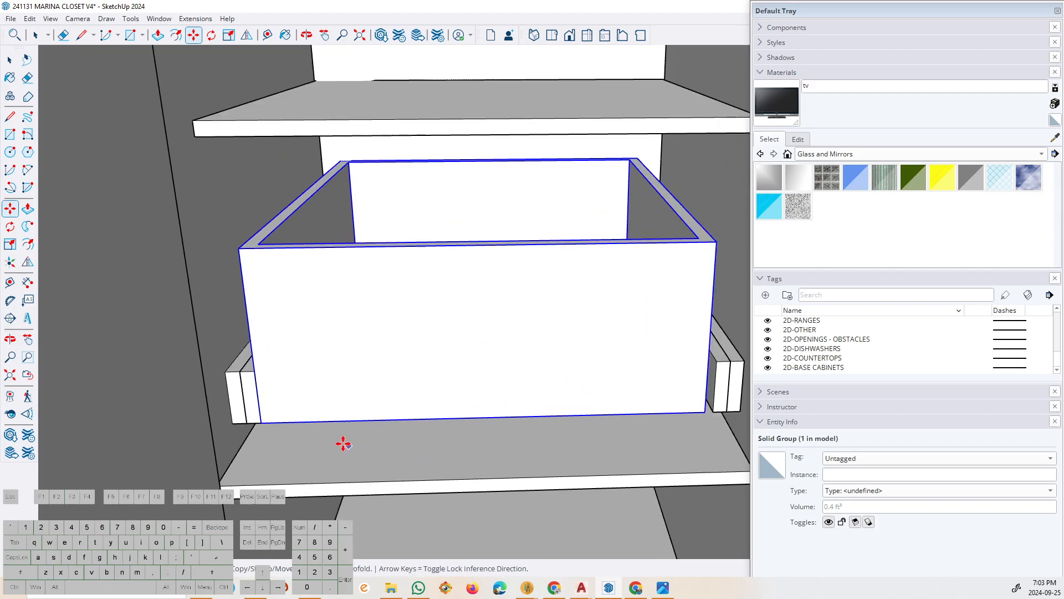
key("l")
left_click(265, 422)
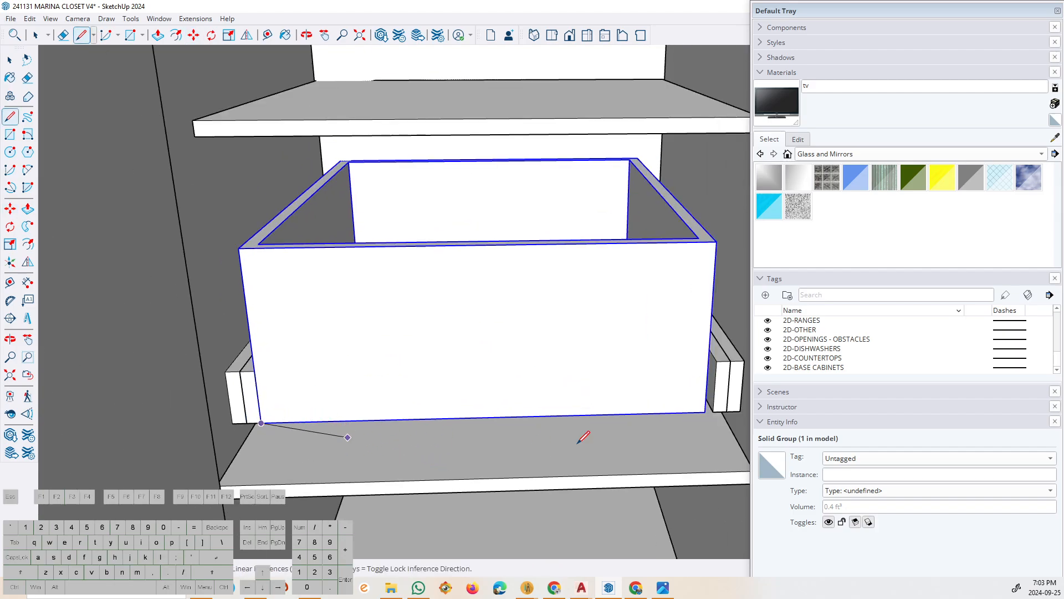
key("space")
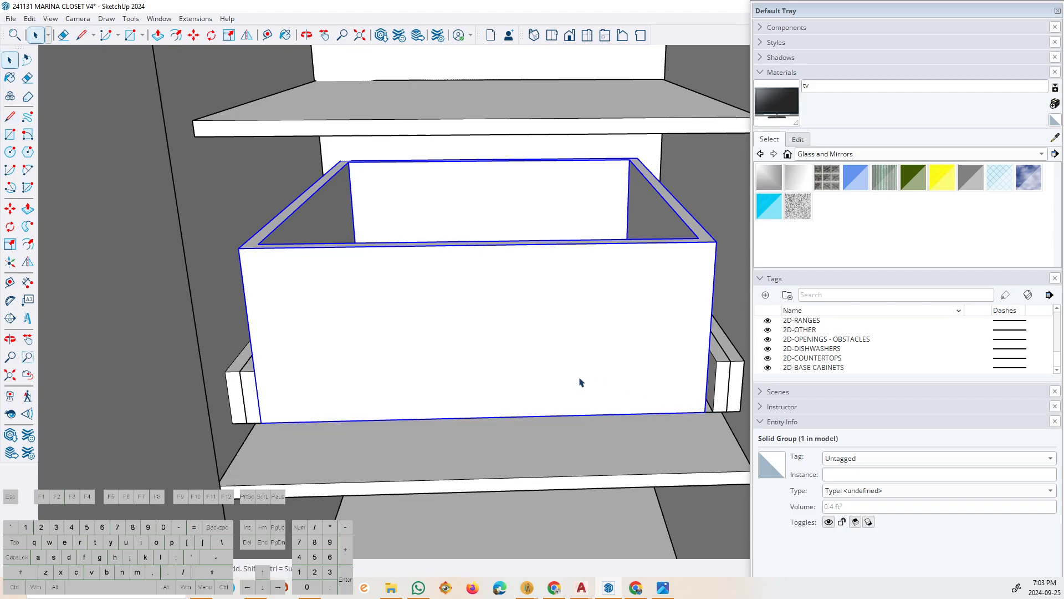
key("m")
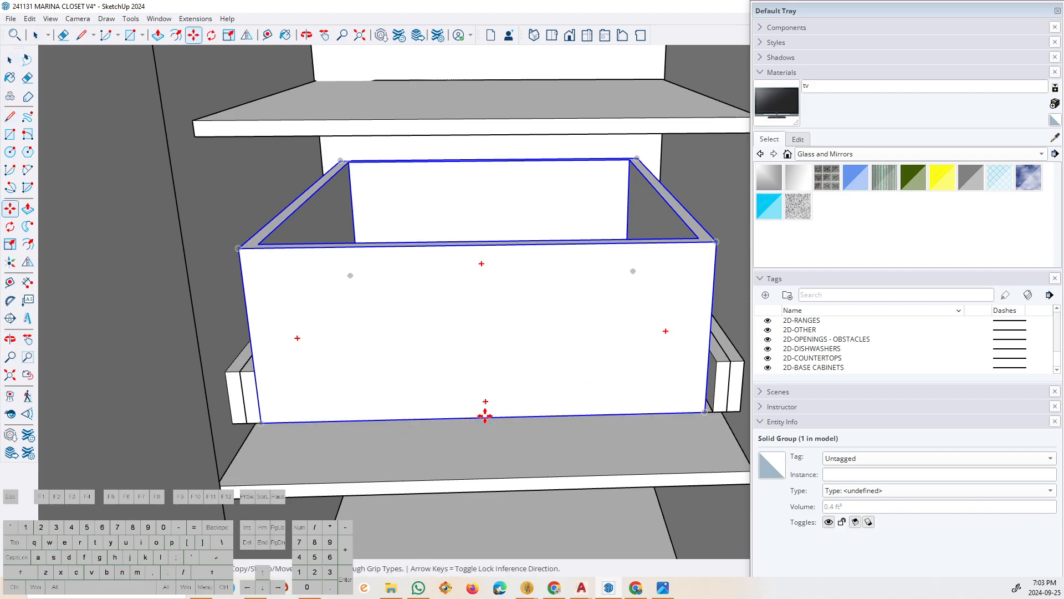
key("space")
Examine from several angles how the drawer box fits between the runner strips and the shelves of the tall cabinet.
scroll(478, 419, "down", 2)
scroll(673, 404, "up", 5)
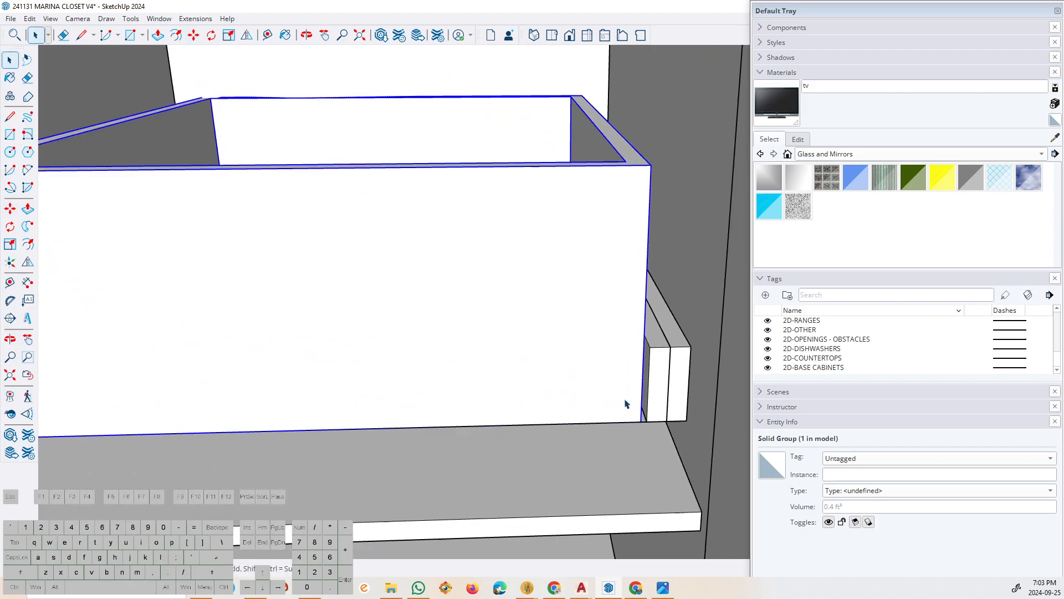
scroll(556, 373, "down", 3)
key("o")
left_click_drag(527, 430, 634, 316)
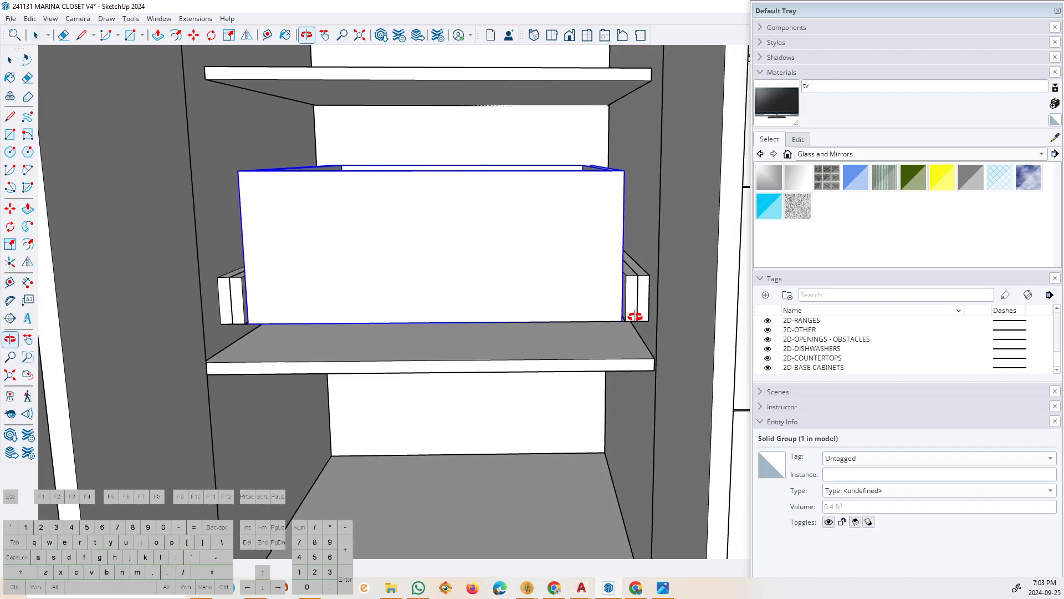
scroll(592, 342, "down", 2)
left_click_drag(535, 266, 489, 315)
scroll(492, 310, "down", 3)
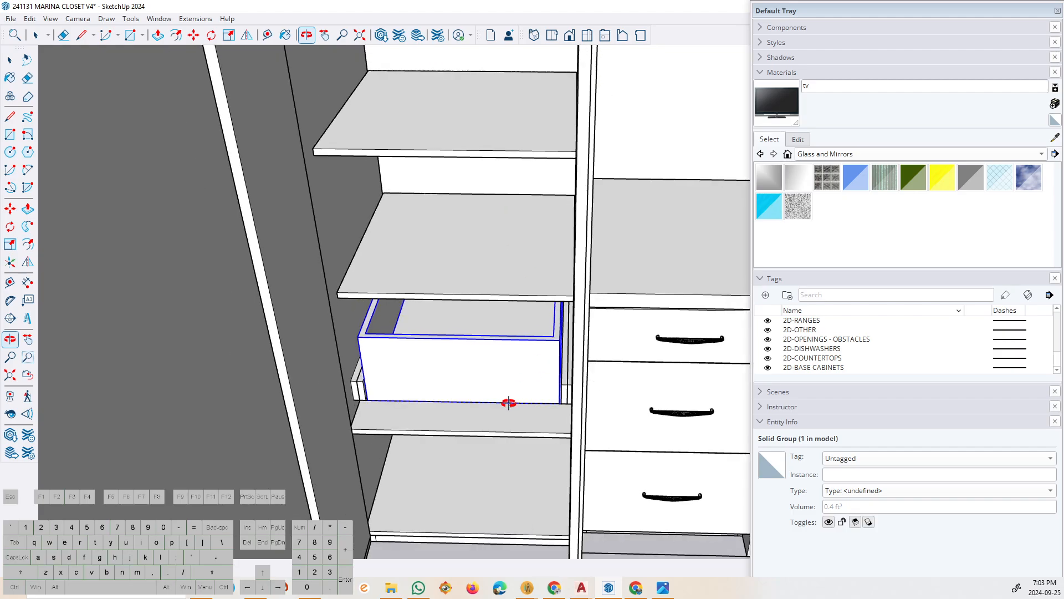
left_click_drag(508, 403, 611, 191)
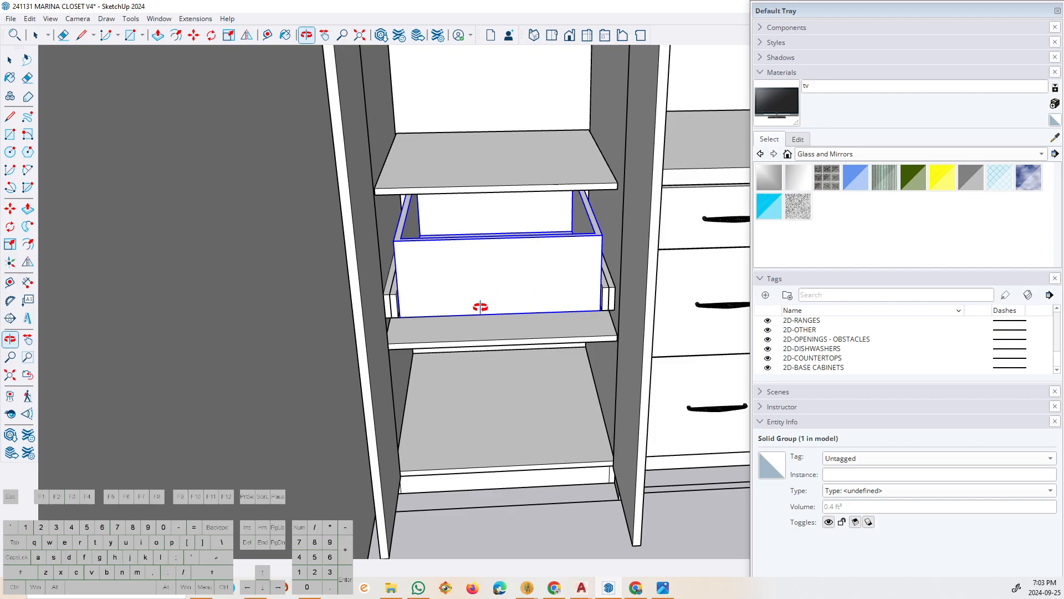
left_click_drag(536, 313, 509, 333)
left_click_drag(424, 287, 378, 274)
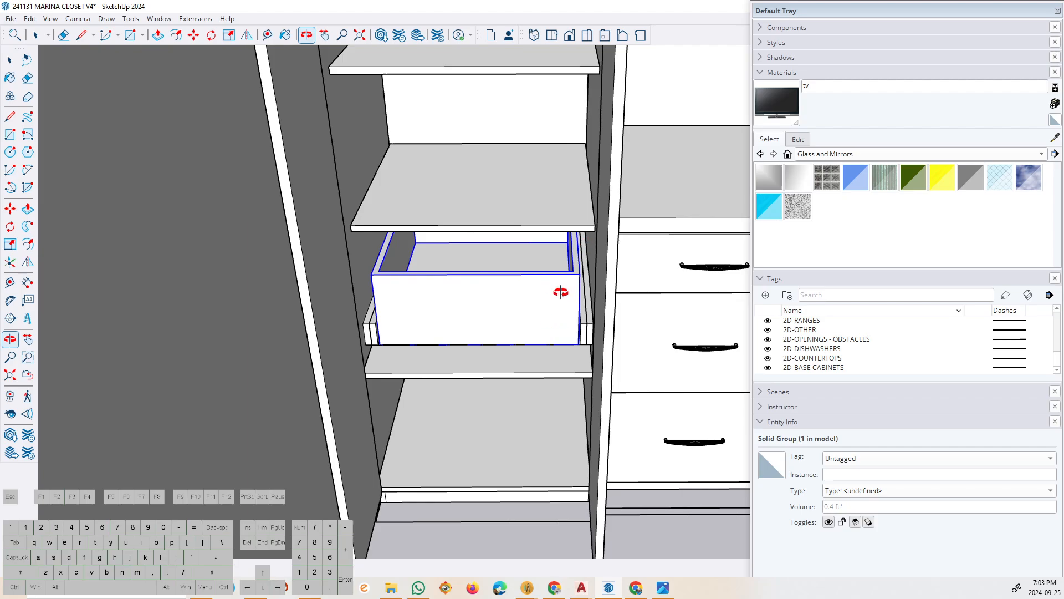
mouse_move(491, 451)
left_mouse_down()
mouse_move(532, 432)
mouse_move(498, 439)
left_mouse_up()
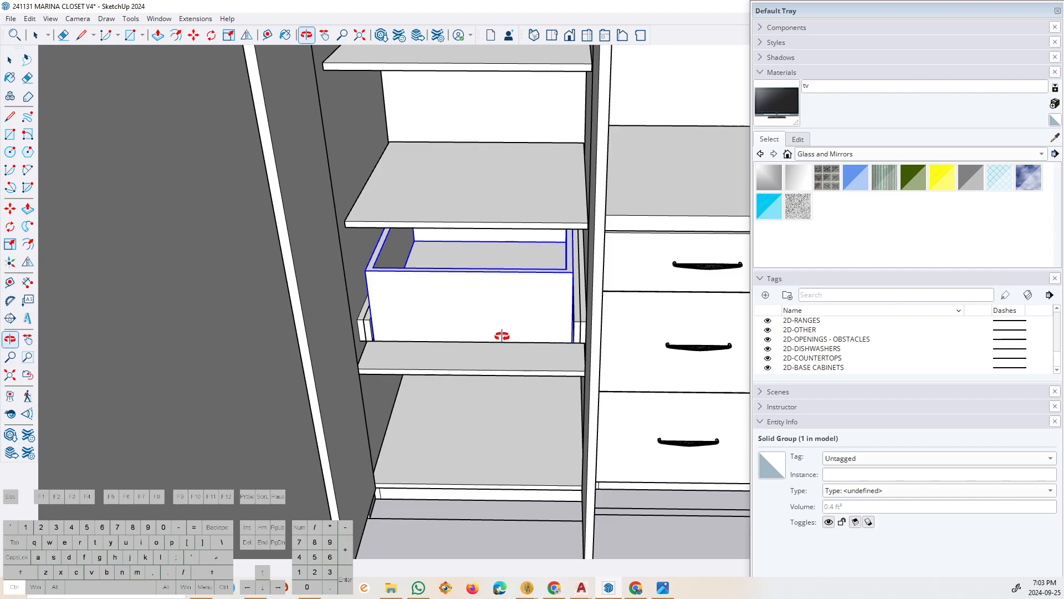
Paste a copy of the drawer box and move it by its back corner to the original box's front corner.
key("ctrl+v")
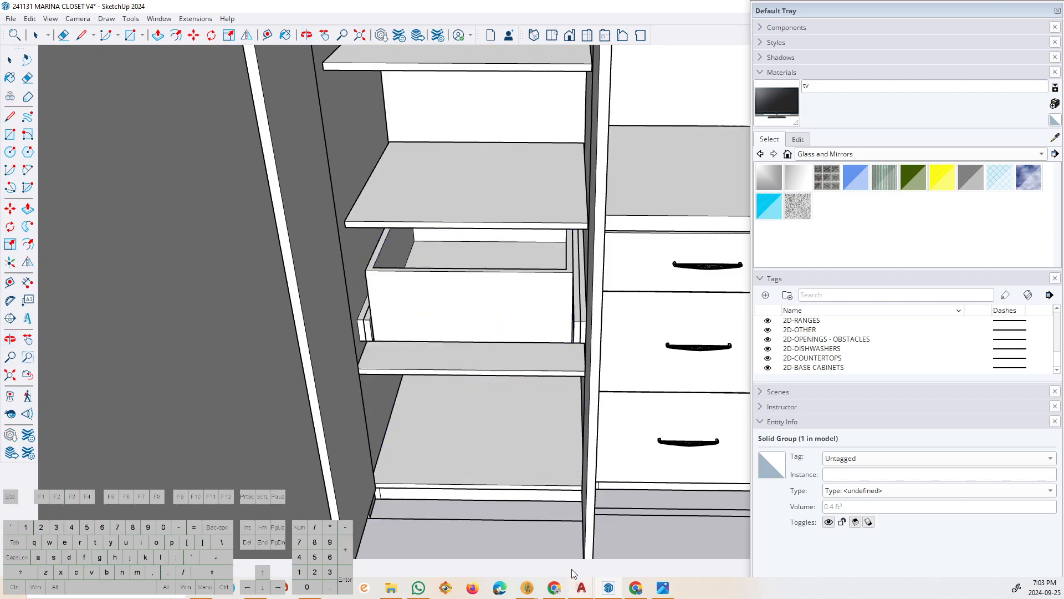
scroll(549, 382, "down", 2)
left_click(548, 533)
scroll(548, 391, "up", 2)
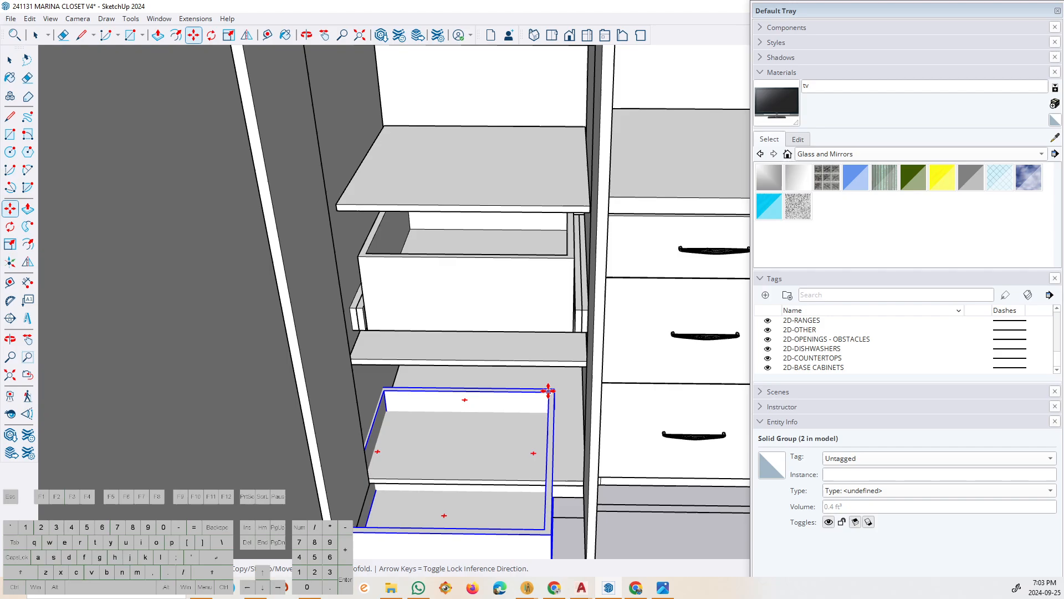
left_click(557, 388)
left_click(574, 257)
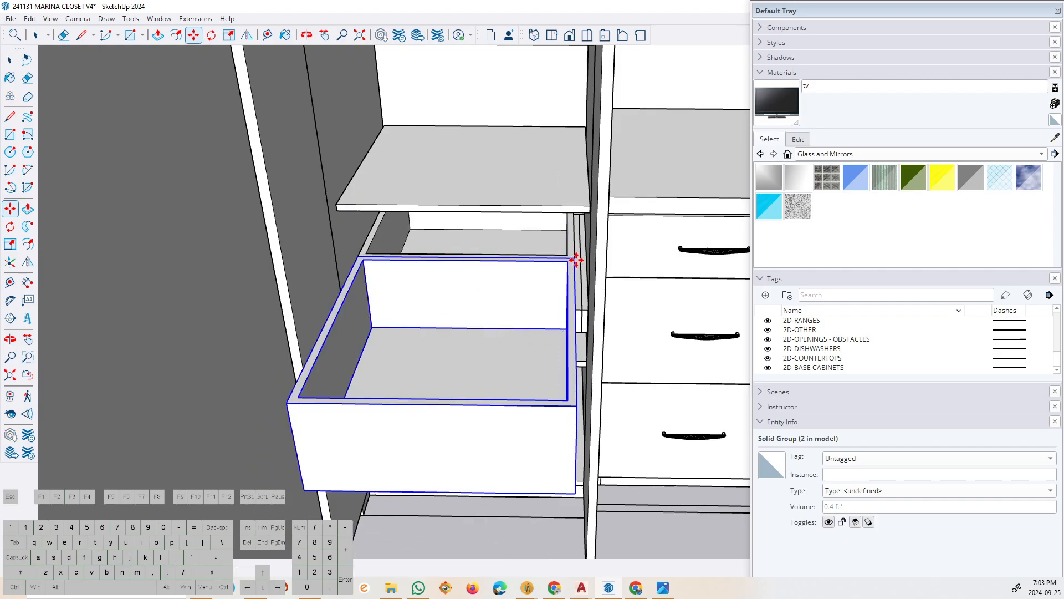
Measure the inside width of the pulled-out drawer copy along its back panel with the Dimension tool.
scroll(577, 334, "up", 2)
scroll(579, 333, "down", 3)
middle_click_drag(566, 241, 449, 297)
key("Escape")
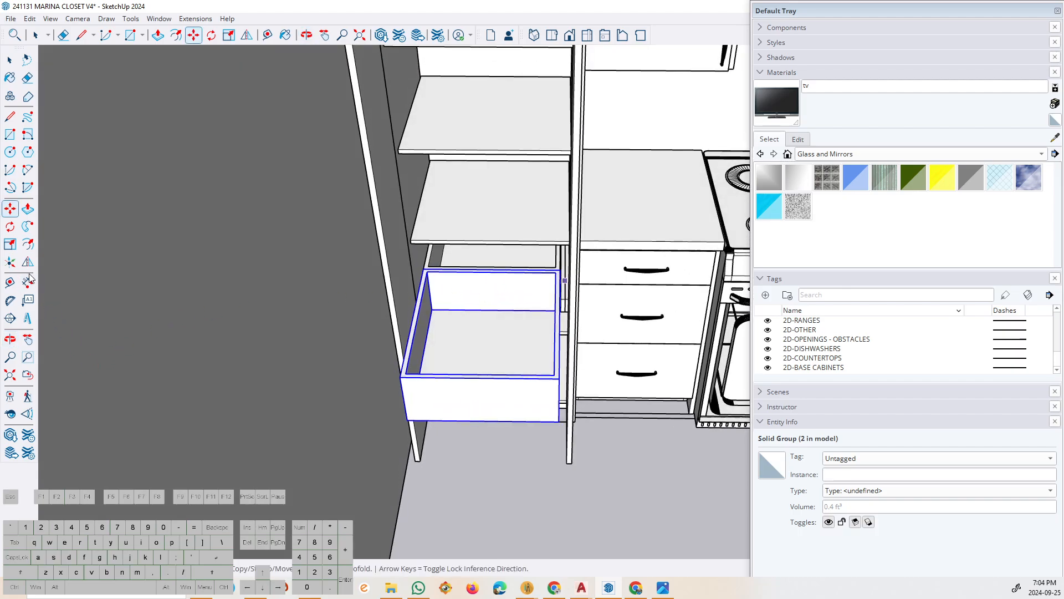
left_click(28, 283)
scroll(432, 277, "up", 3)
left_click(422, 265)
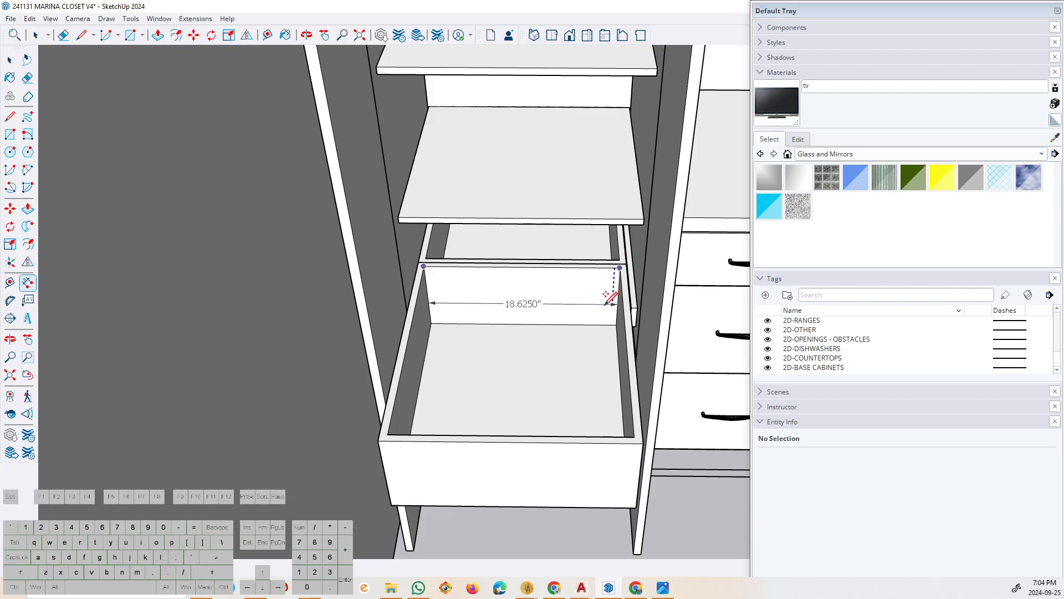
key("Escape")
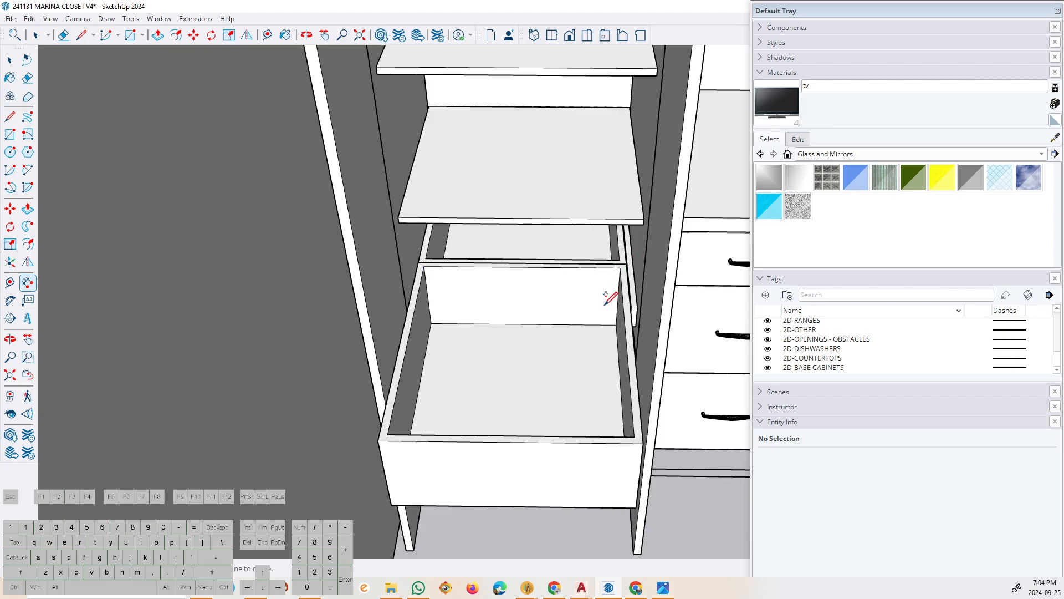
Open the drawer base cabinet beside the stove for editing and remove the front panel of its bottom drawer.
scroll(245, 291, "down", 6)
scroll(509, 381, "up", 2)
key("space")
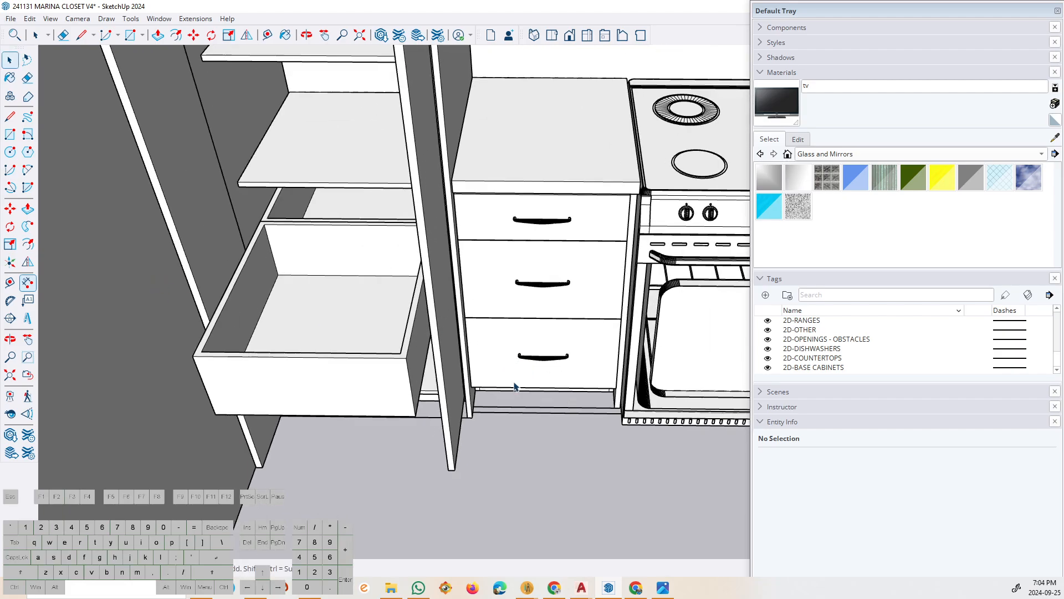
left_click(514, 382)
scroll(292, 359, "down", 1)
double_click(510, 373)
scroll(535, 375, "up", 2)
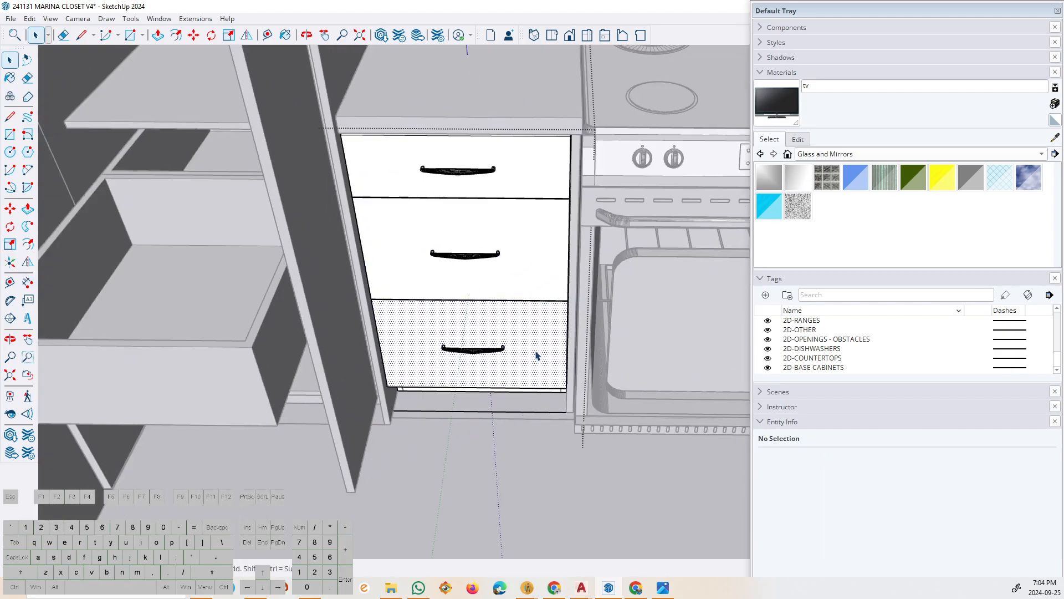
double_click(542, 356)
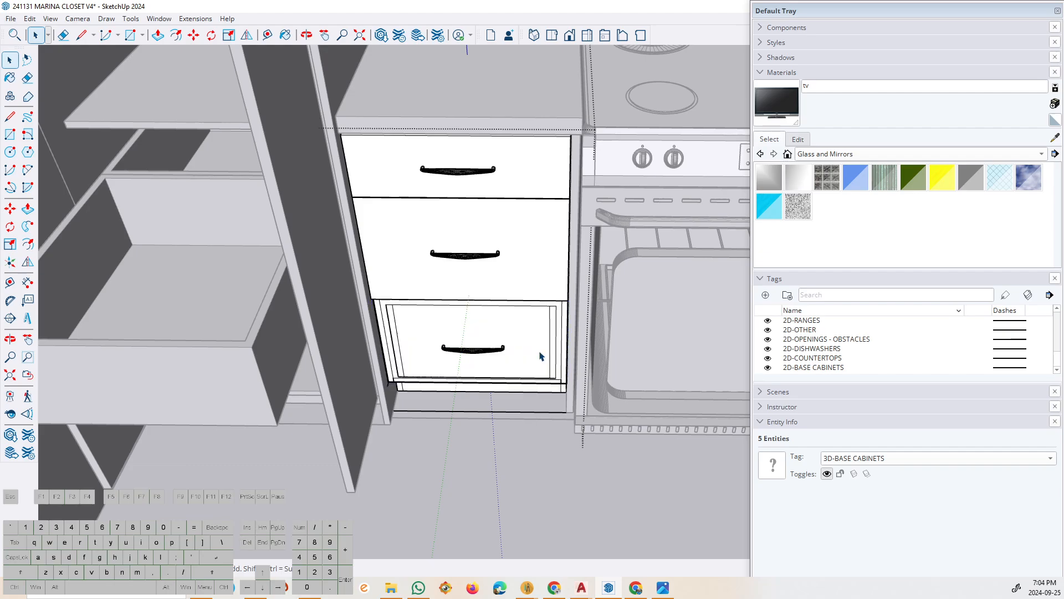
Delete all parts of the handle left on the base cabinet's bottom drawer.
scroll(456, 347, "up", 2)
left_click(457, 346)
triple_click(462, 352)
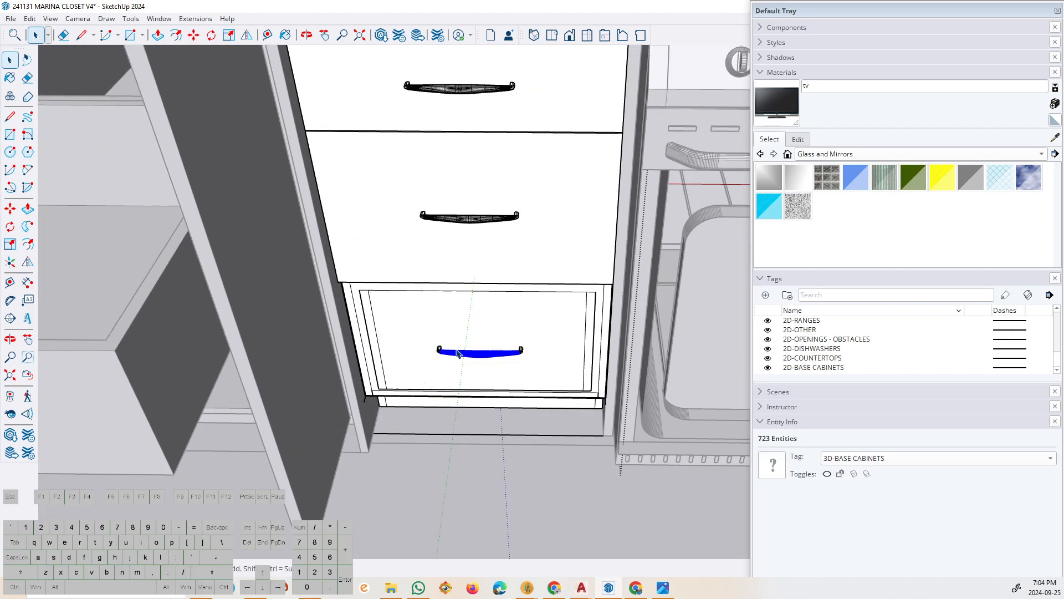
key("Delete")
left_click_drag(419, 326, 575, 375)
key("Delete")
Try deleting the vertical edge near the side of the bottom drawer's front, and undo the deletion.
left_click(427, 331)
scroll(363, 313, "up", 2)
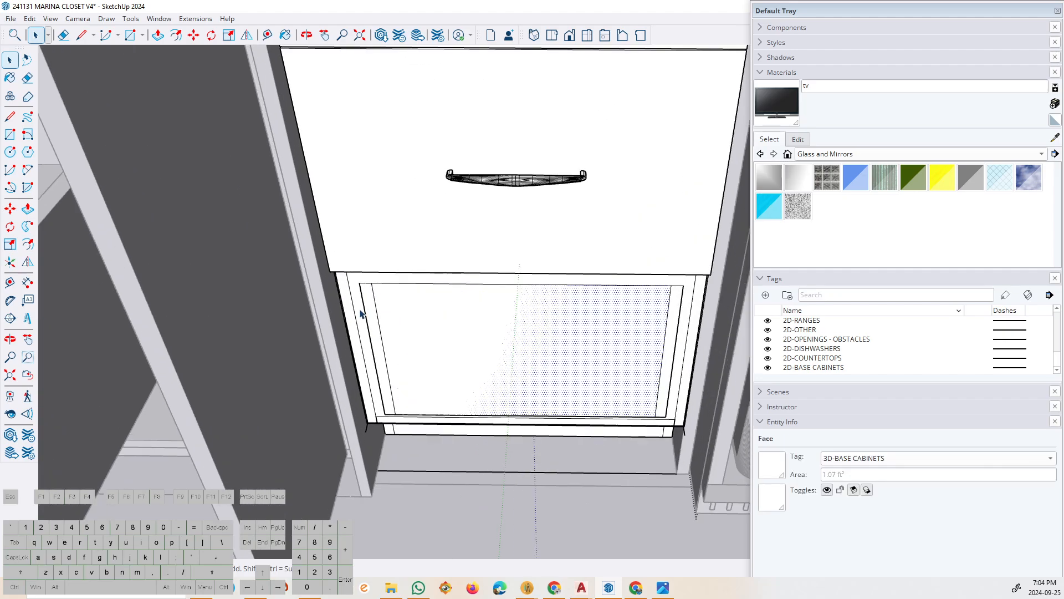
left_click(373, 310)
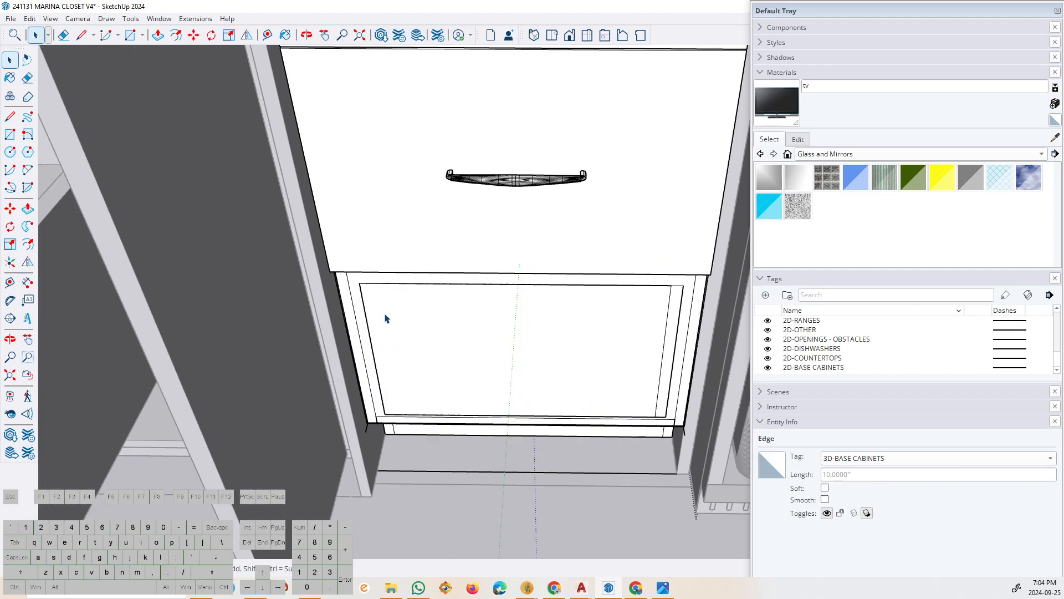
key("Delete")
triple_click(455, 333)
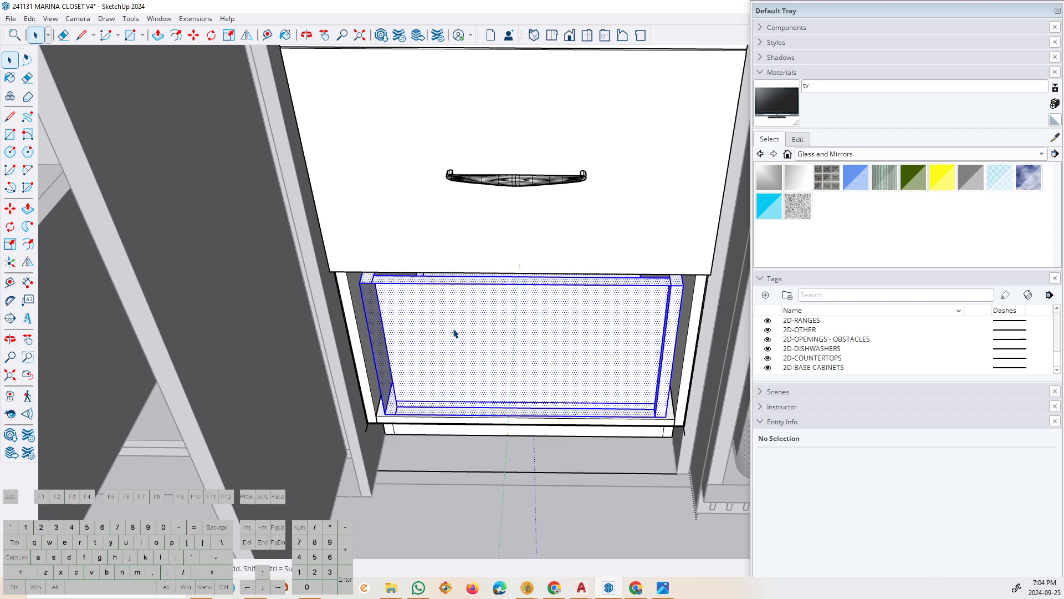
key("ctrl+z")
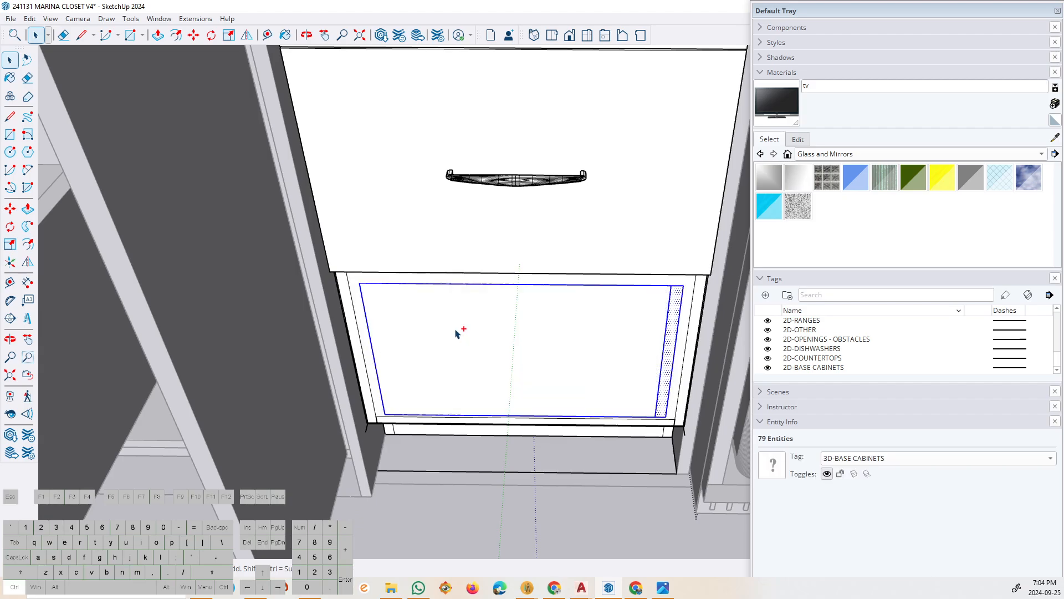
key("ctrl+z")
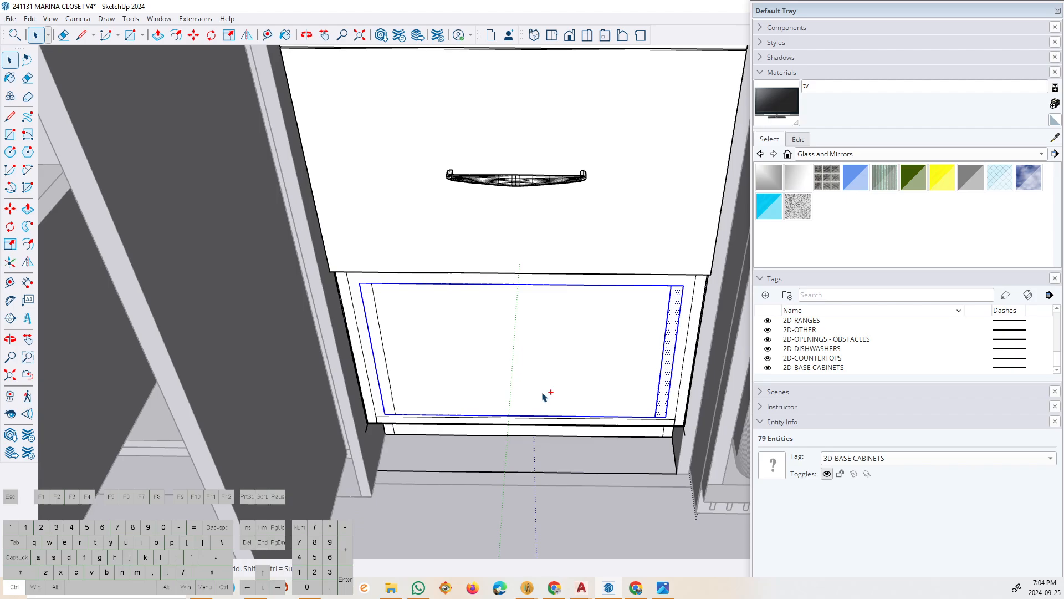
Delete the top edge of the bottom drawer's front and move the connected drawer box forward out of the cabinet along the green axis.
left_click(519, 281)
key("Delete")
triple_click(488, 380)
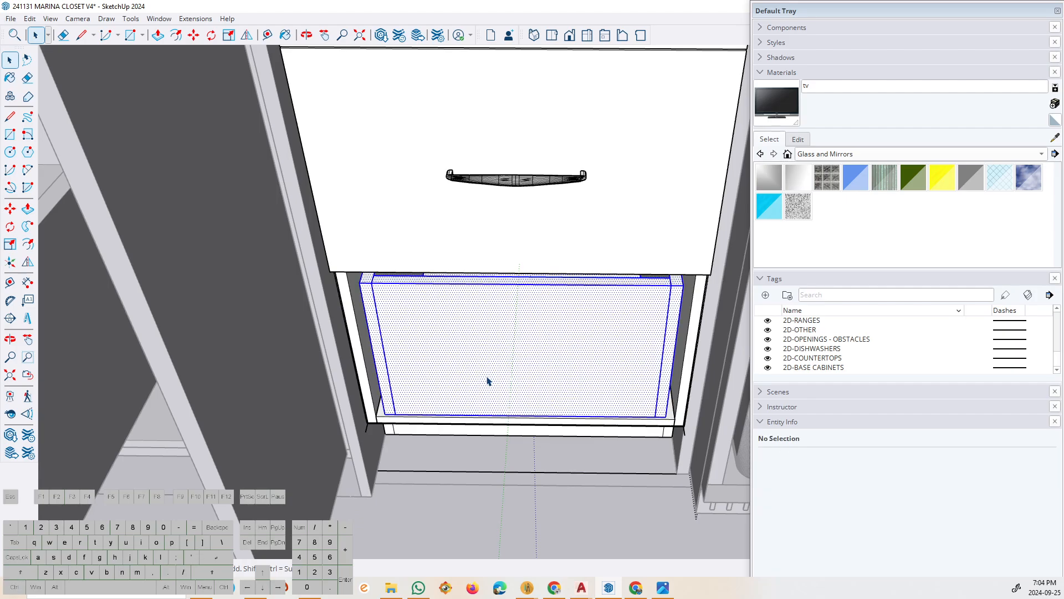
scroll(436, 443, "down", 3)
key("m")
left_click(475, 486)
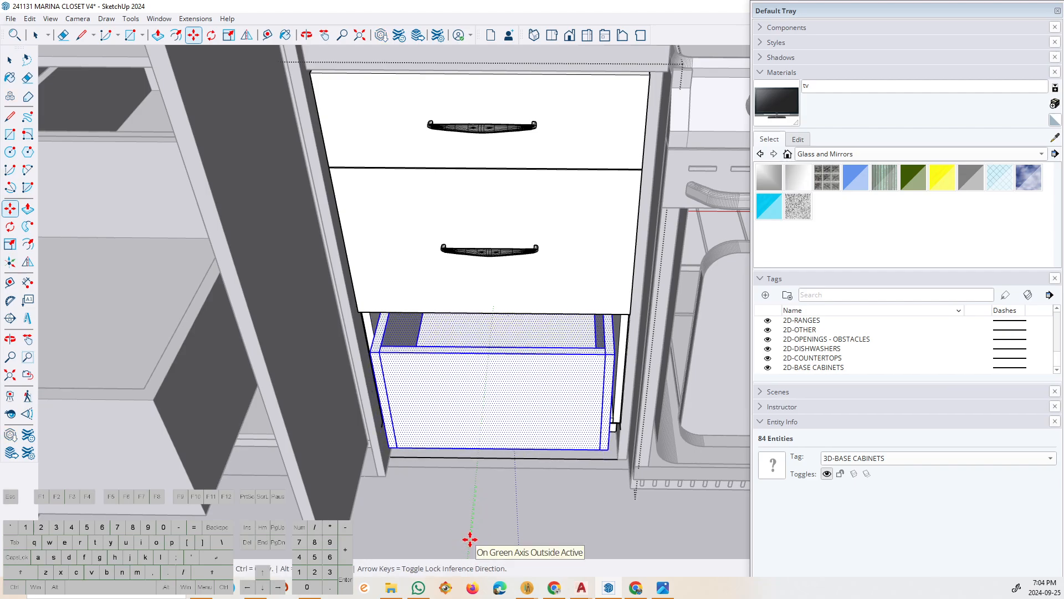
type("1")
key("Return")
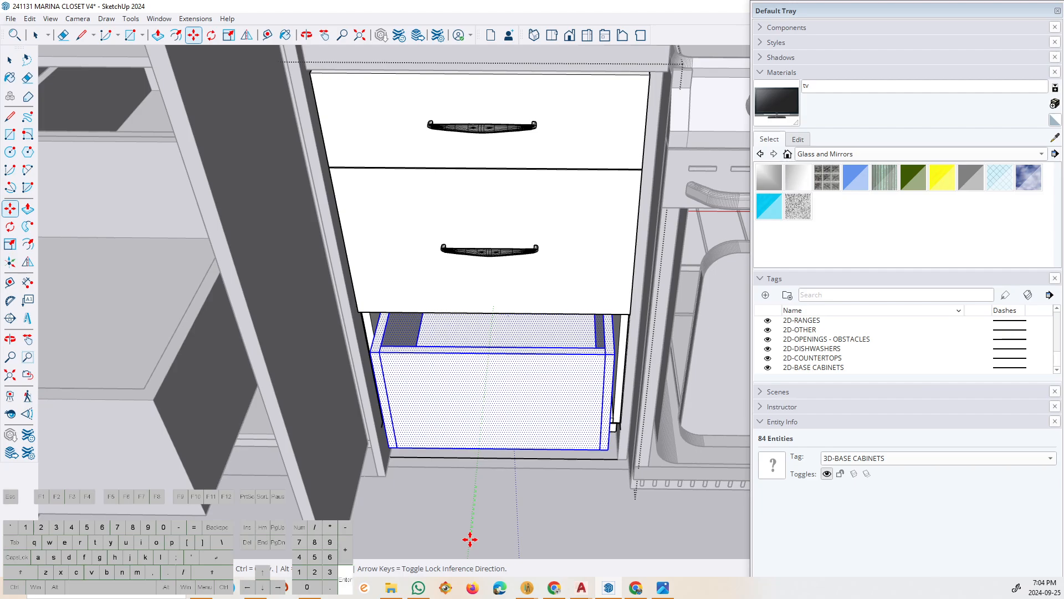
scroll(470, 537, "down", 5)
key("space")
left_click(599, 461)
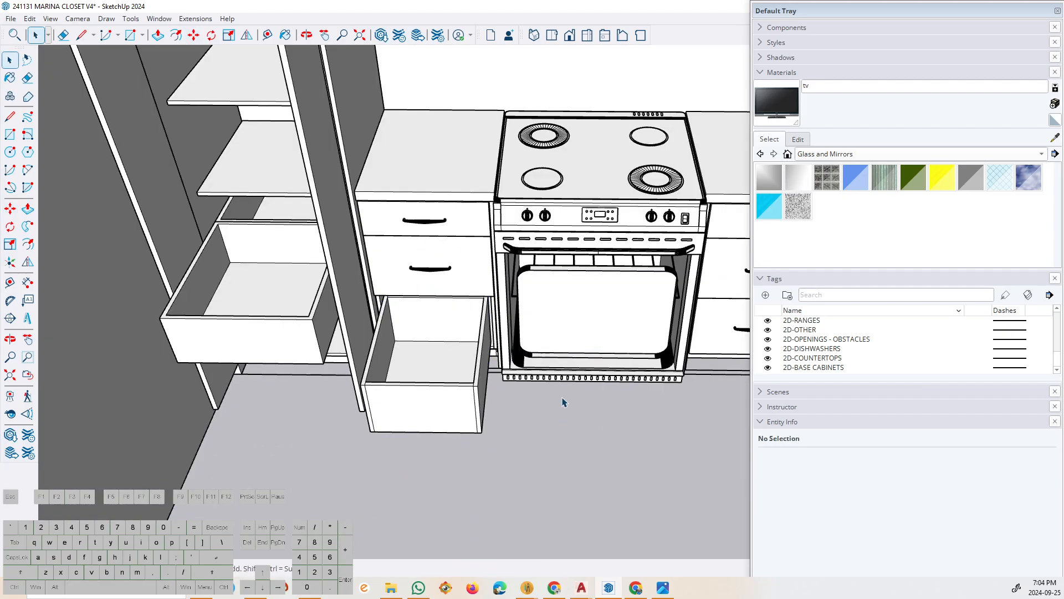
Dimension the inside width of the base cabinet's opened bottom drawer and place the dimension across the drawer's interior.
key("o")
scroll(373, 440, "up", 5)
scroll(185, 388, "up", 1)
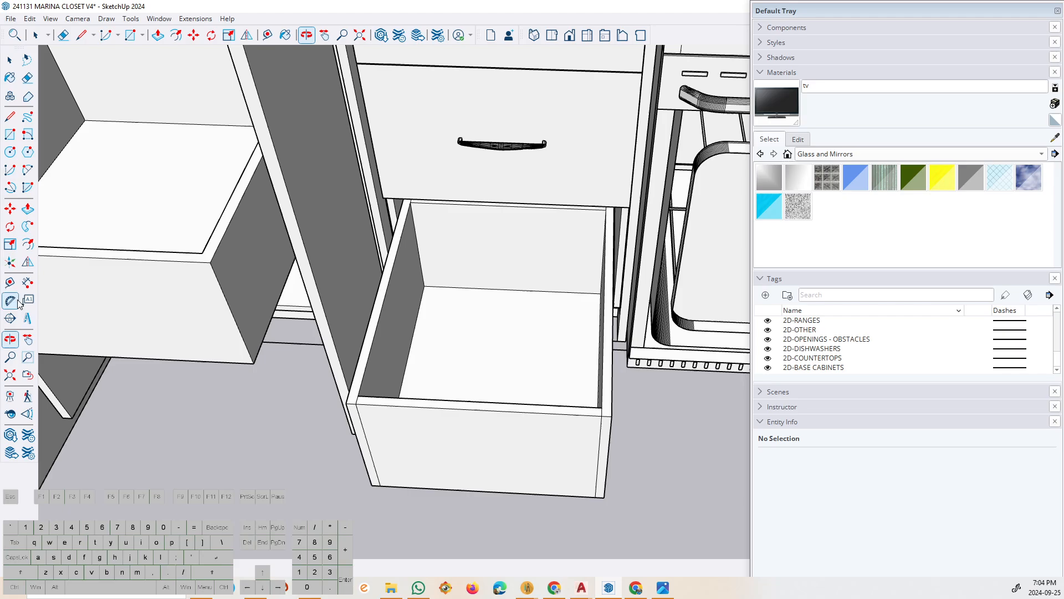
left_click(359, 395)
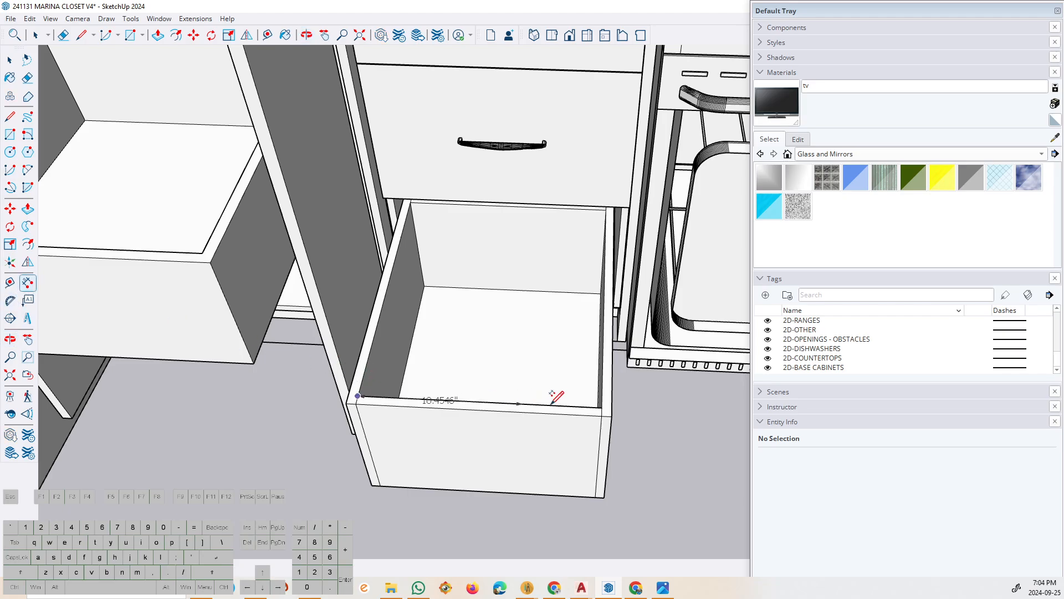
left_click(601, 408)
left_click(602, 404)
left_click(476, 393)
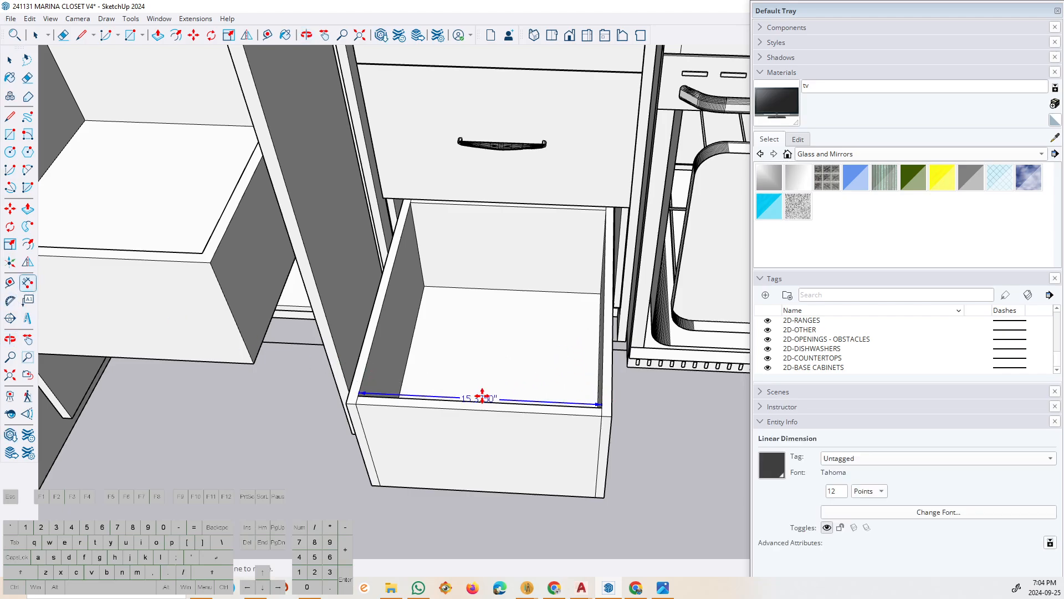
left_click(489, 347)
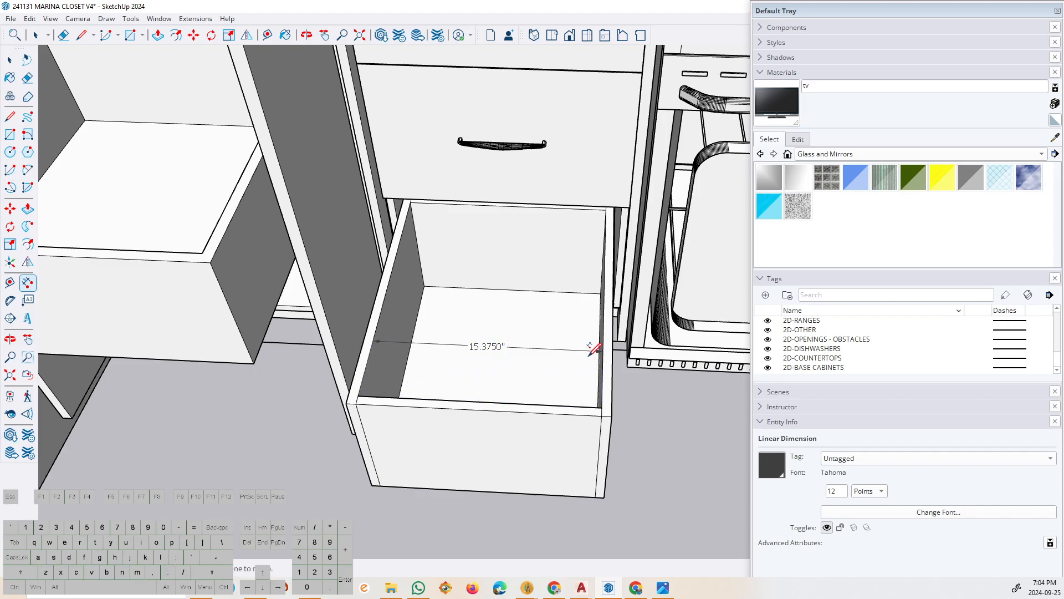
Dimension the inside width of the tall cabinet's opened drawer box, placing the dimension within the box.
scroll(556, 353, "down", 3)
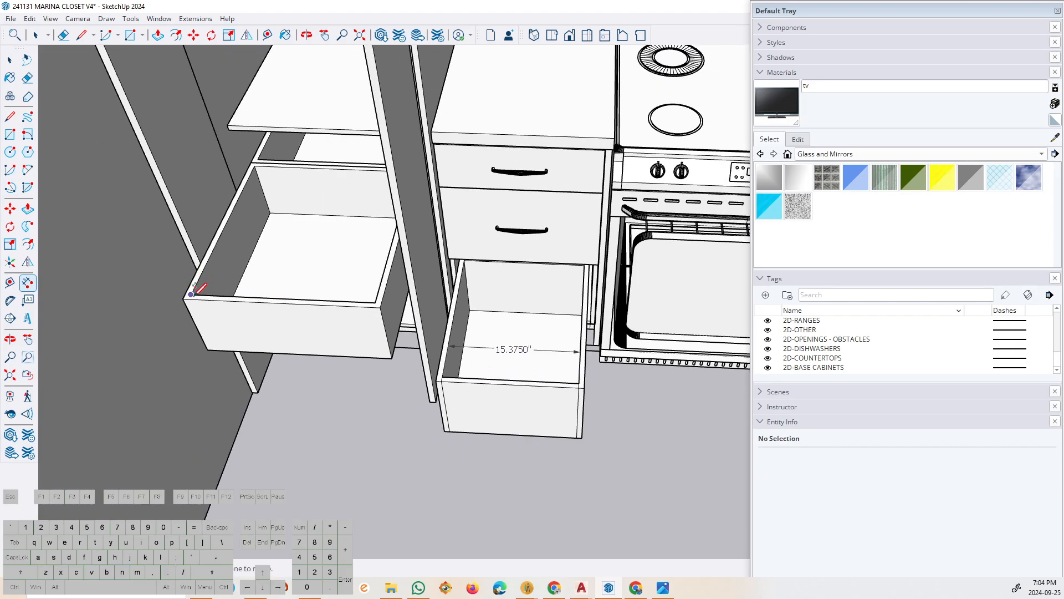
left_click(194, 287)
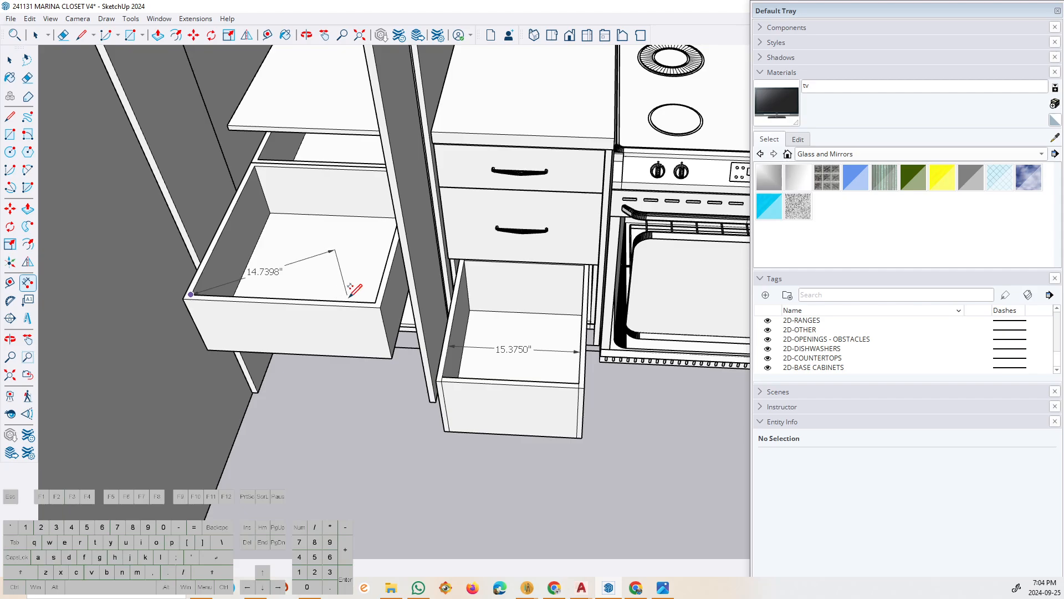
left_click(378, 298)
left_click(381, 279)
key("space")
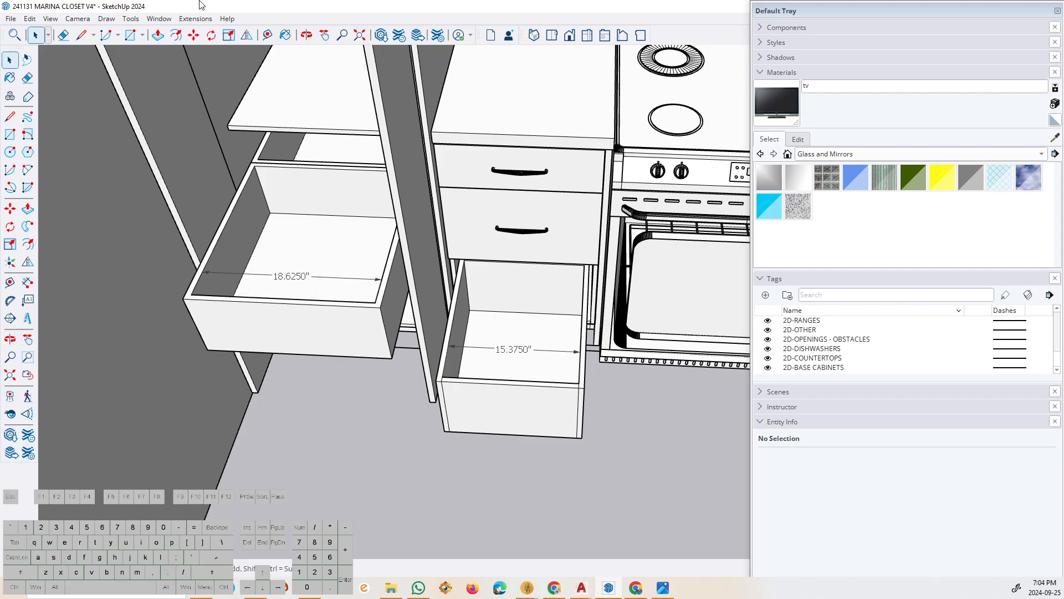
Search 3D Warehouse for "pot" and browse the model results for a suitable cooking pot.
left_click(195, 18)
left_click(178, 105)
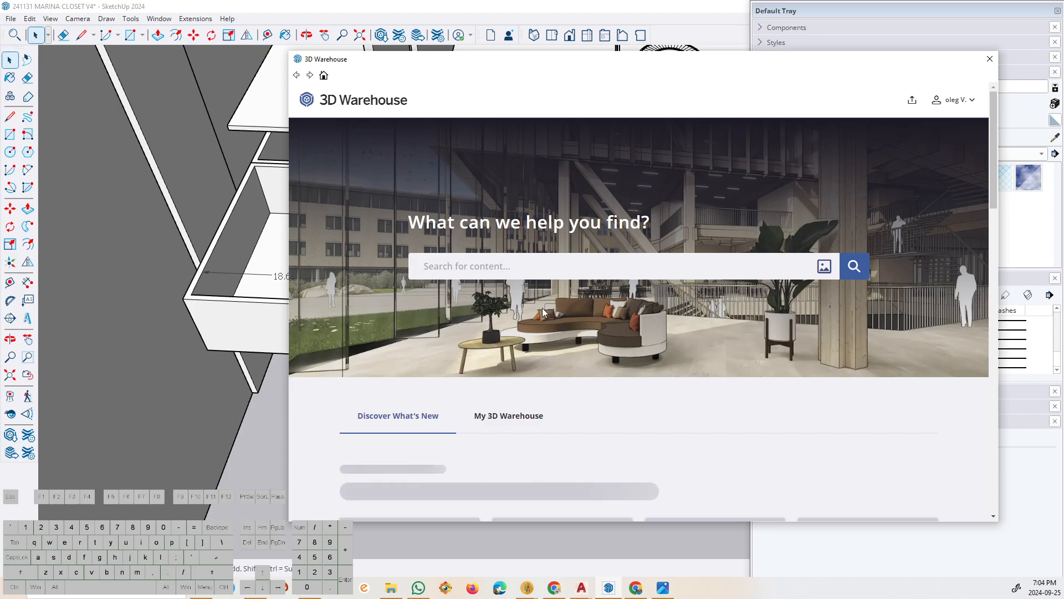
type("pot")
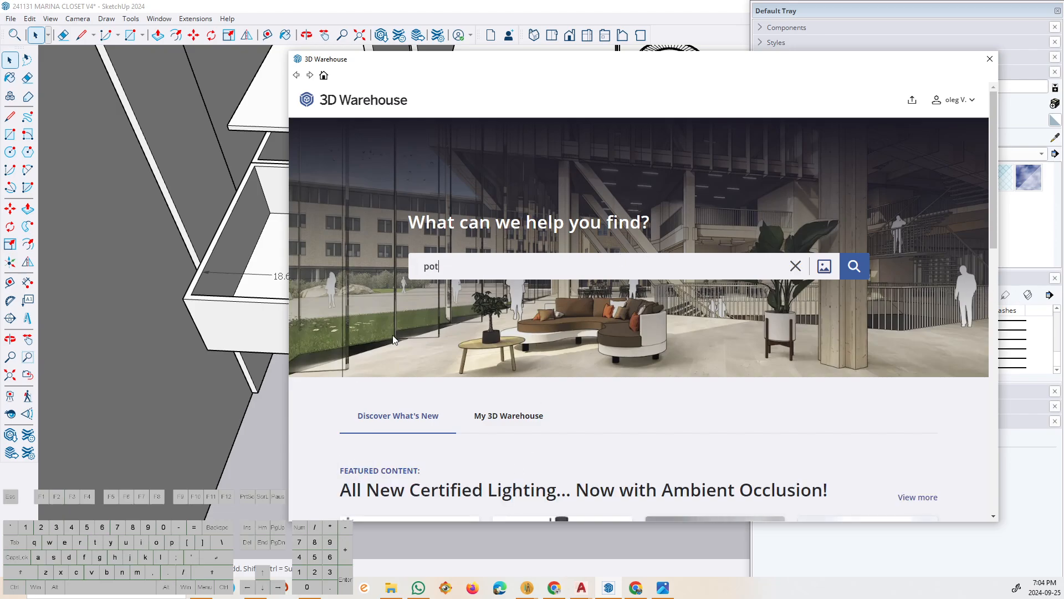
key("Return")
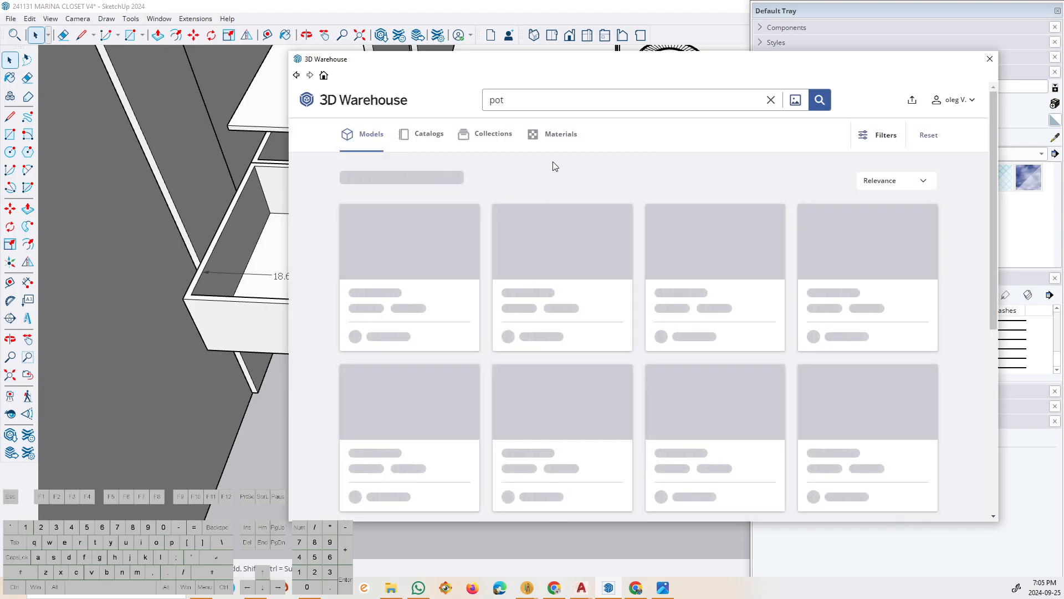
scroll(326, 236, "down", 7)
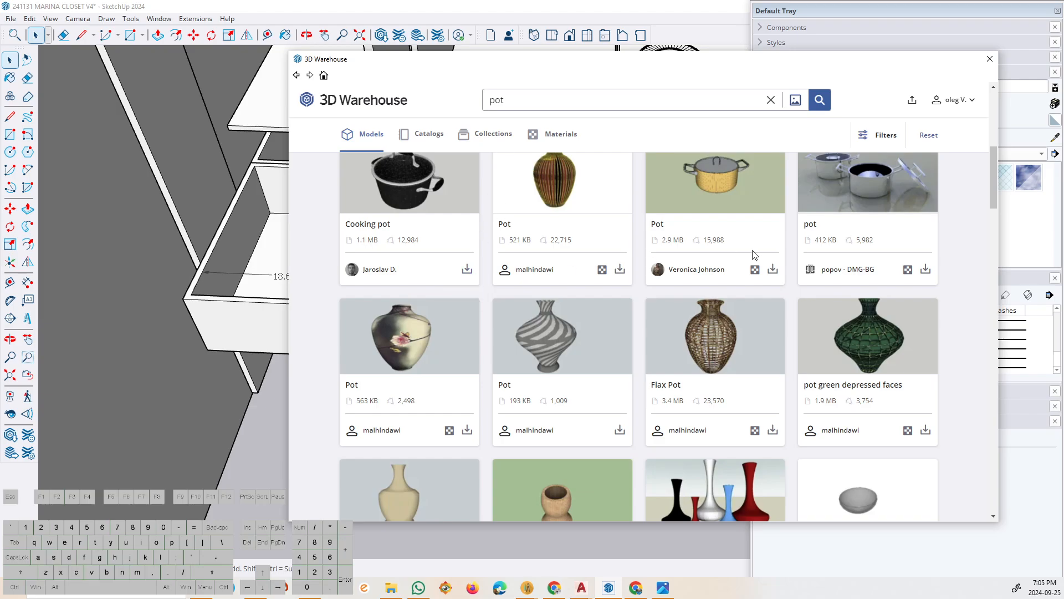
scroll(751, 276, "up", 5)
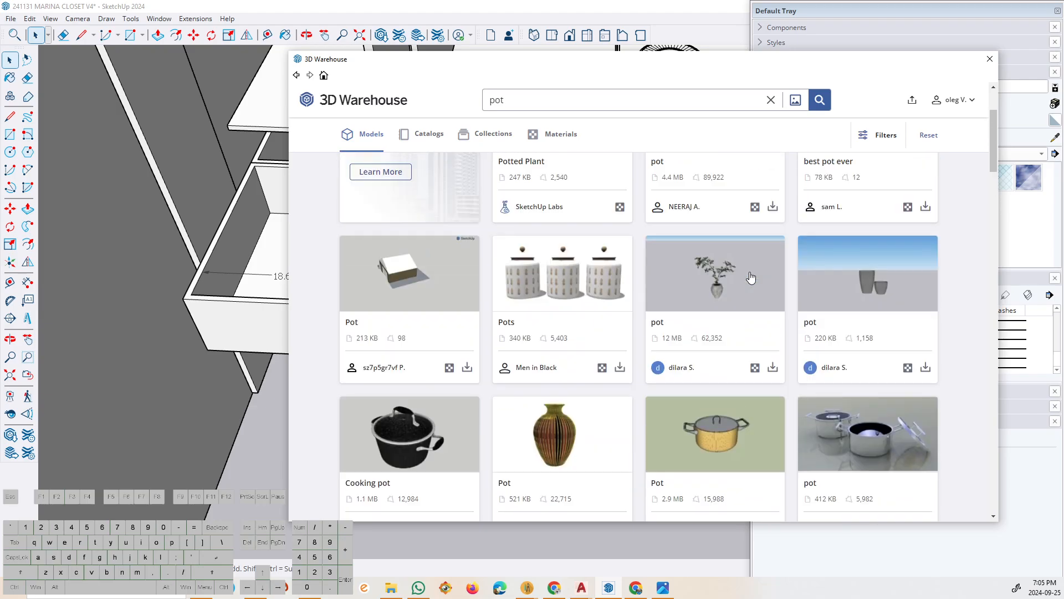
scroll(674, 221, "down", 12)
scroll(418, 222, "up", 2)
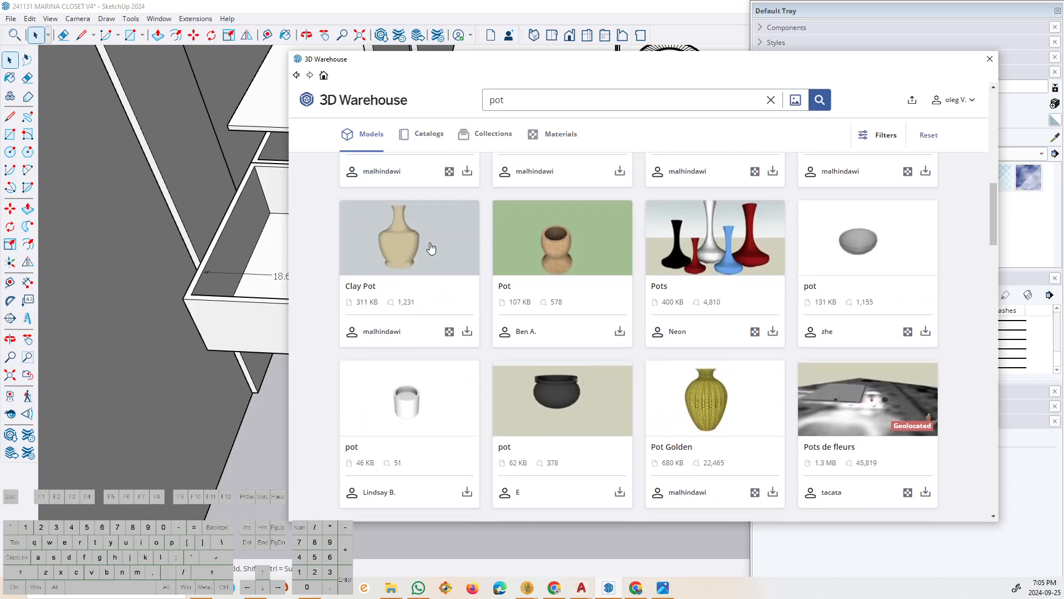
scroll(419, 239, "down", 7)
scroll(499, 249, "up", 2)
scroll(576, 260, "up", 5)
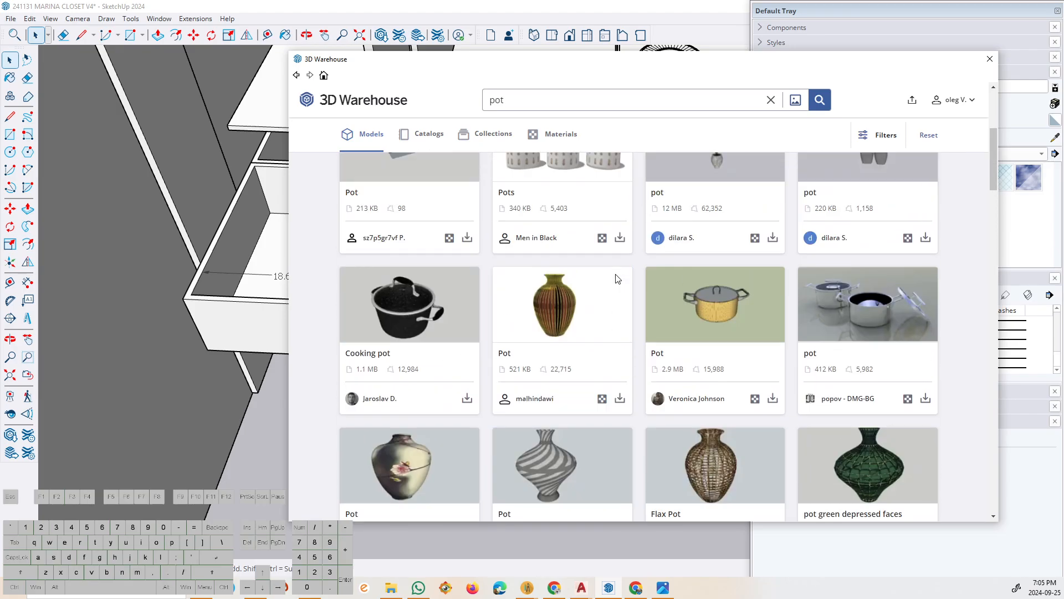
Load the 2.9 MB yellow lidded cooking pot into the model and place it in the base cabinet's opened drawer.
left_click(772, 398)
left_click(604, 299)
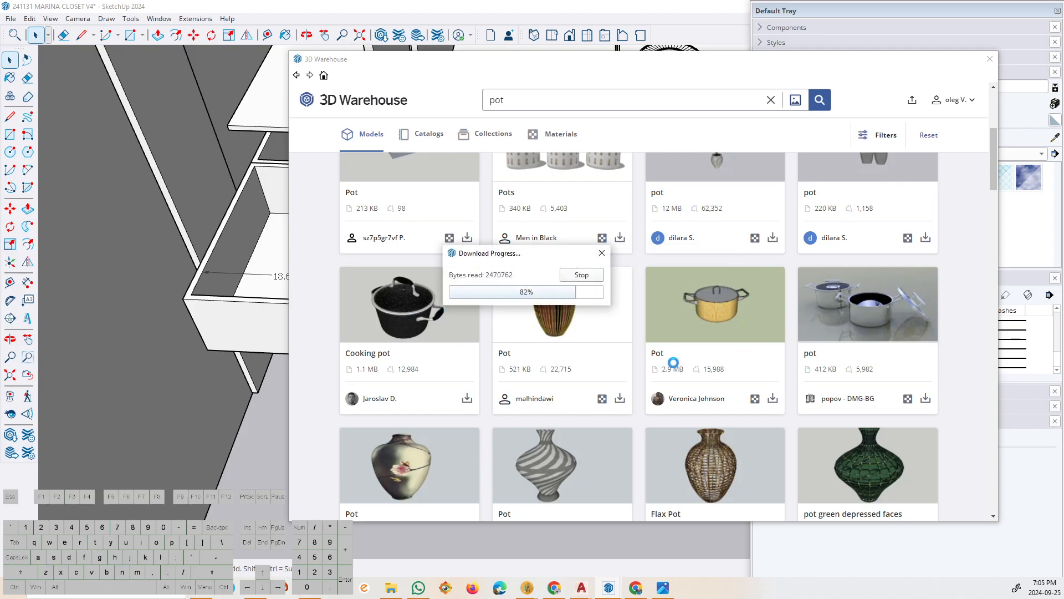
scroll(474, 334, "up", 1)
scroll(522, 361, "up", 1)
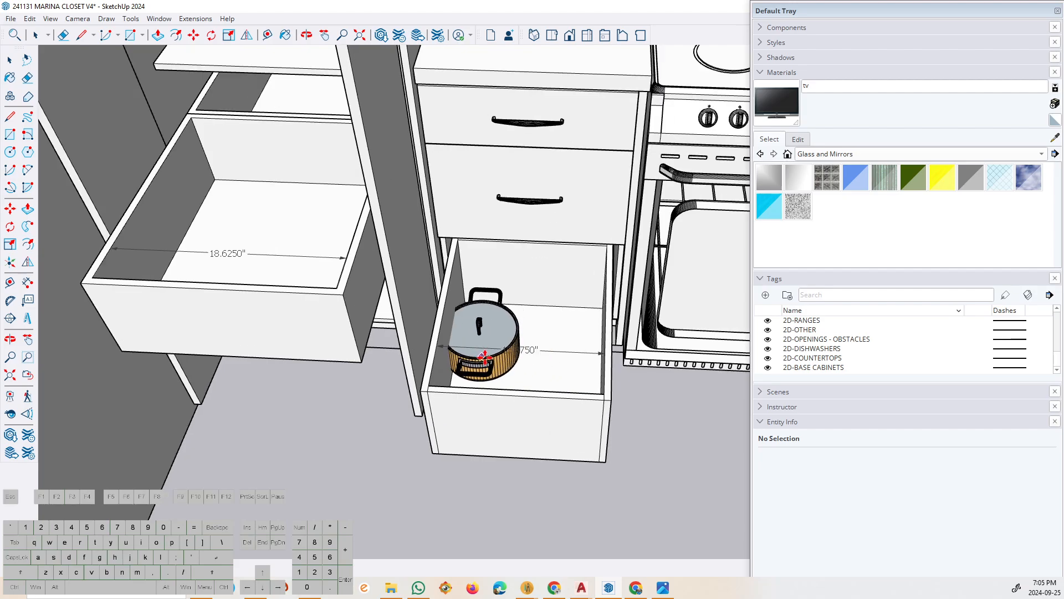
left_click(495, 362)
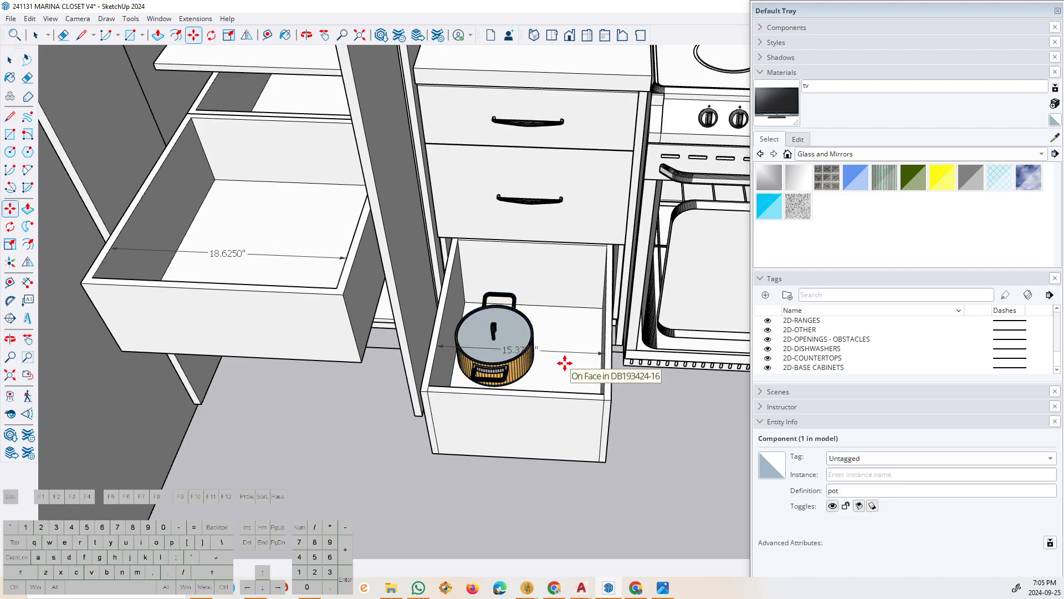
Try copying the cooking pot sideways within the drawer, and undo the copy.
key("Escape")
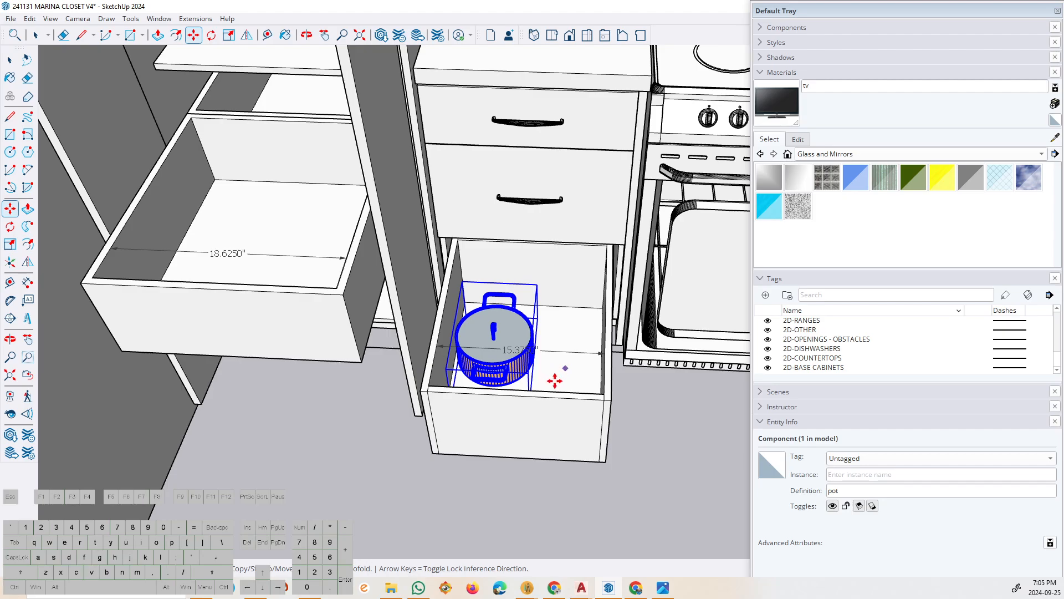
left_click(536, 382)
left_click(572, 388)
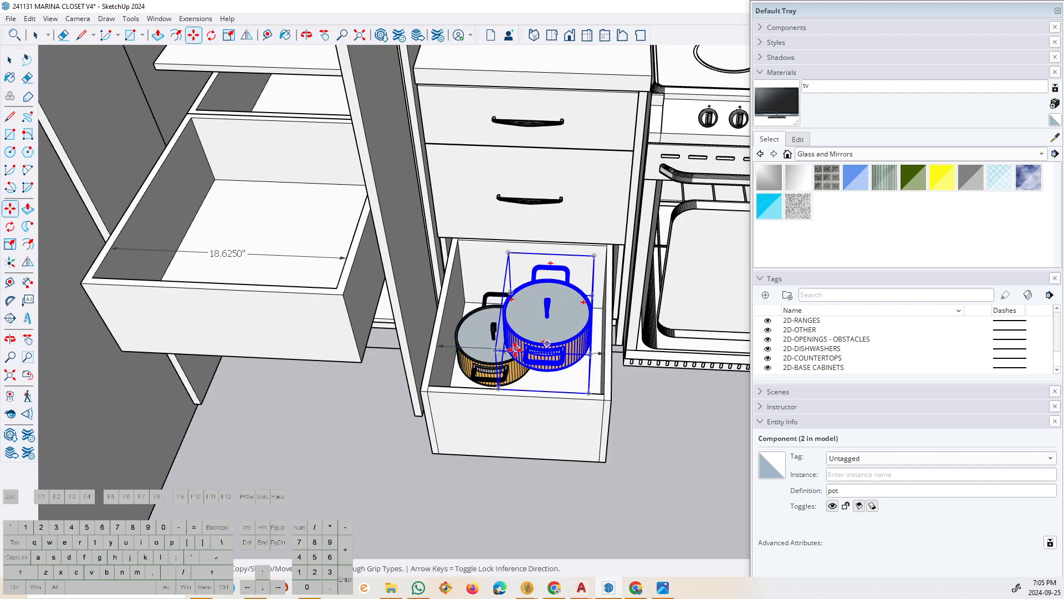
key("ctrl+z")
Place a second copy of the cooking pot in the base cabinet drawer, behind and to the side of the first.
left_click(530, 364)
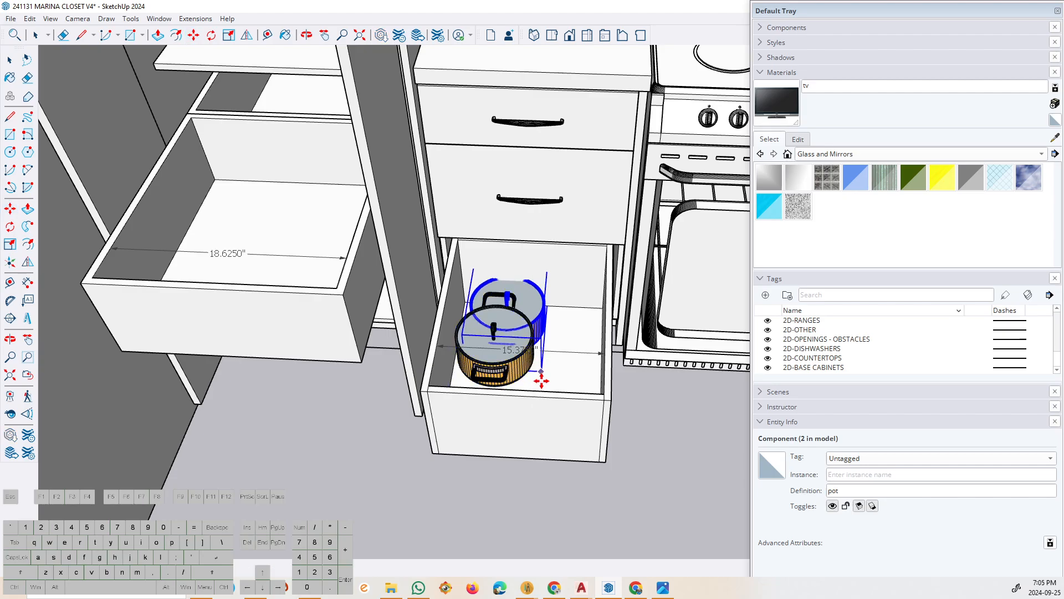
left_click(530, 366)
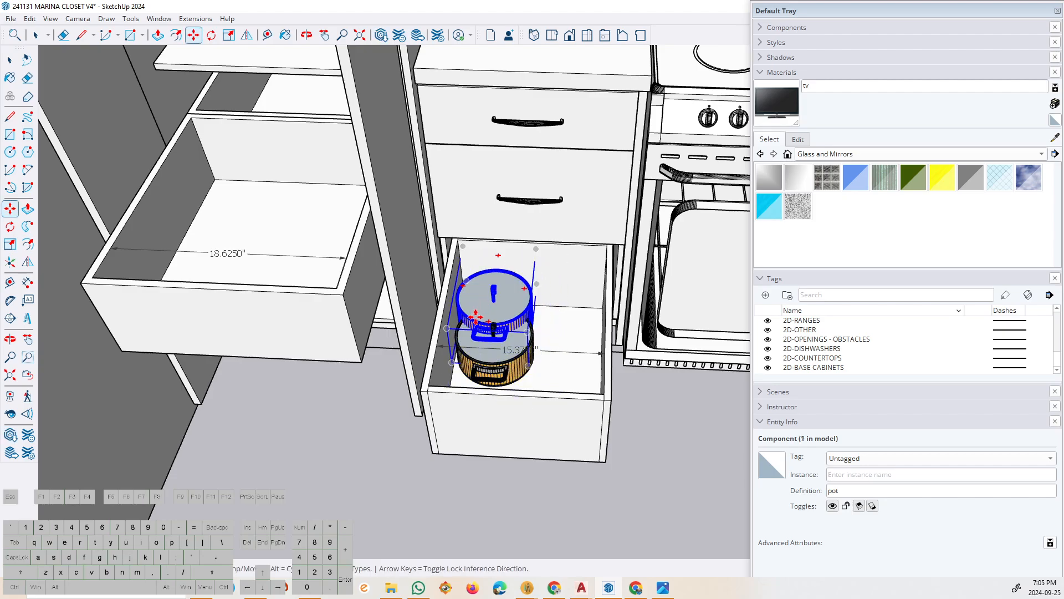
left_click(476, 316)
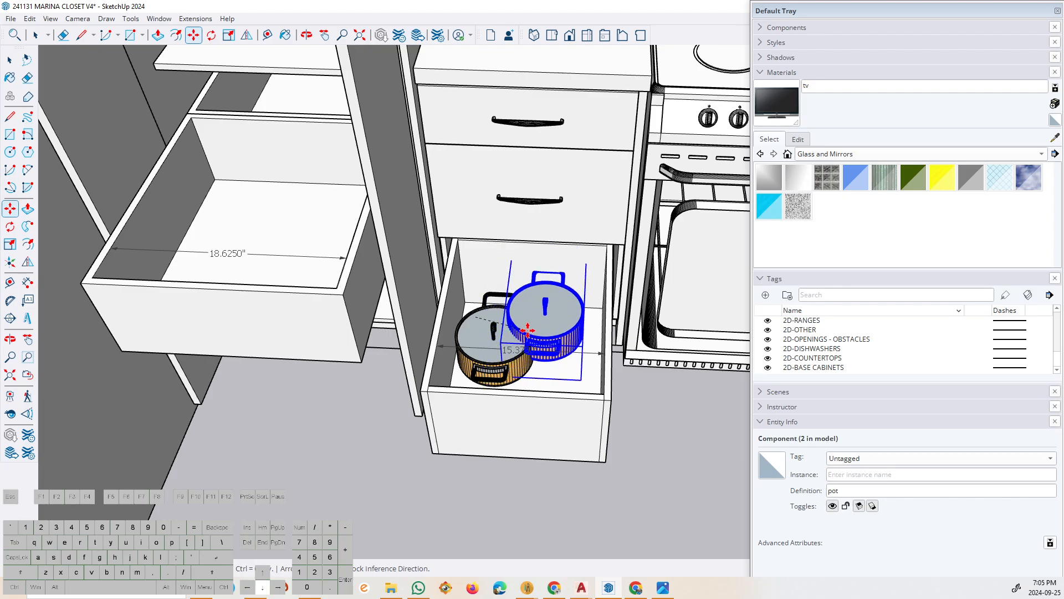
left_click(521, 317)
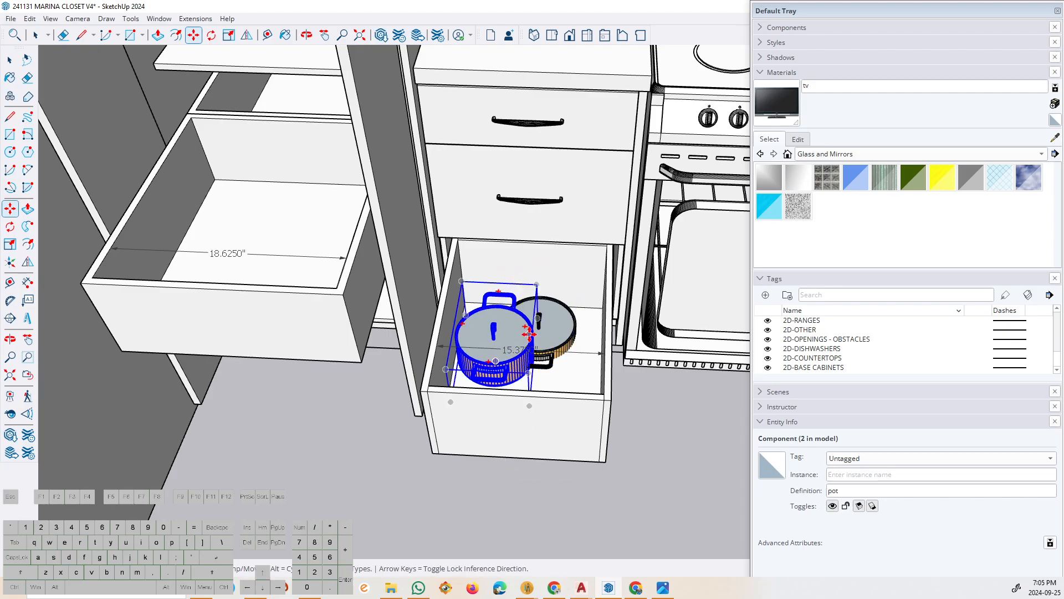
Move the copied pot sideways toward the stove side of the drawer so it clears the first pot.
scroll(518, 349, "up", 3)
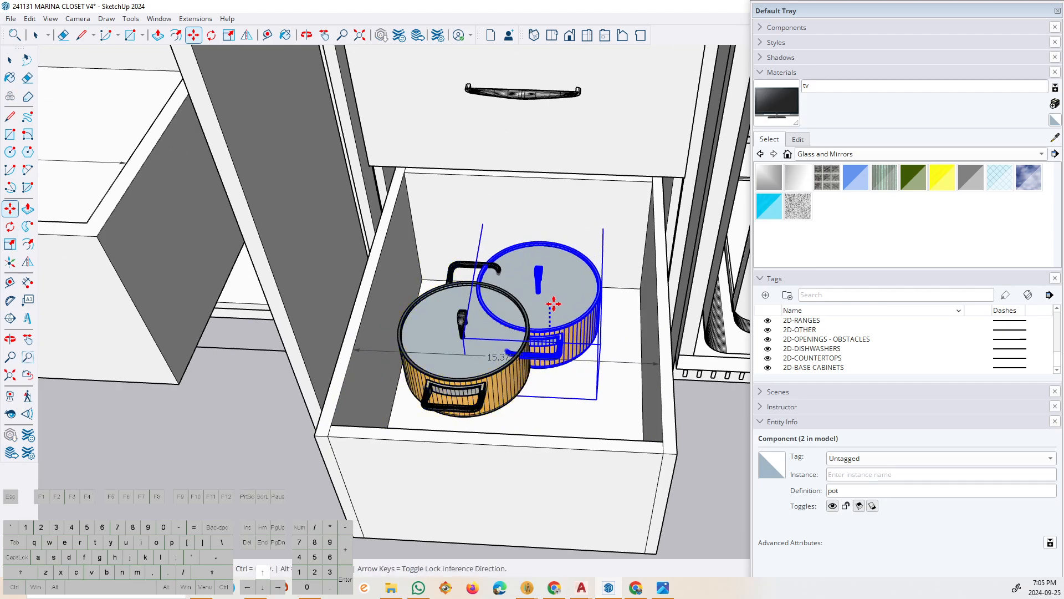
left_click(549, 288)
left_click(444, 204)
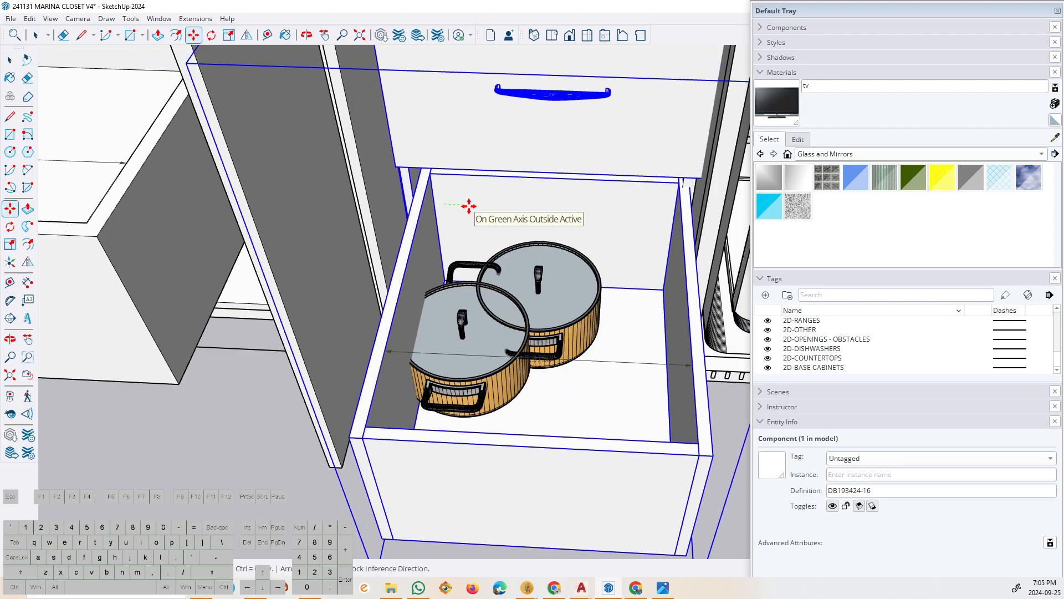
left_click(483, 225)
left_click(532, 260)
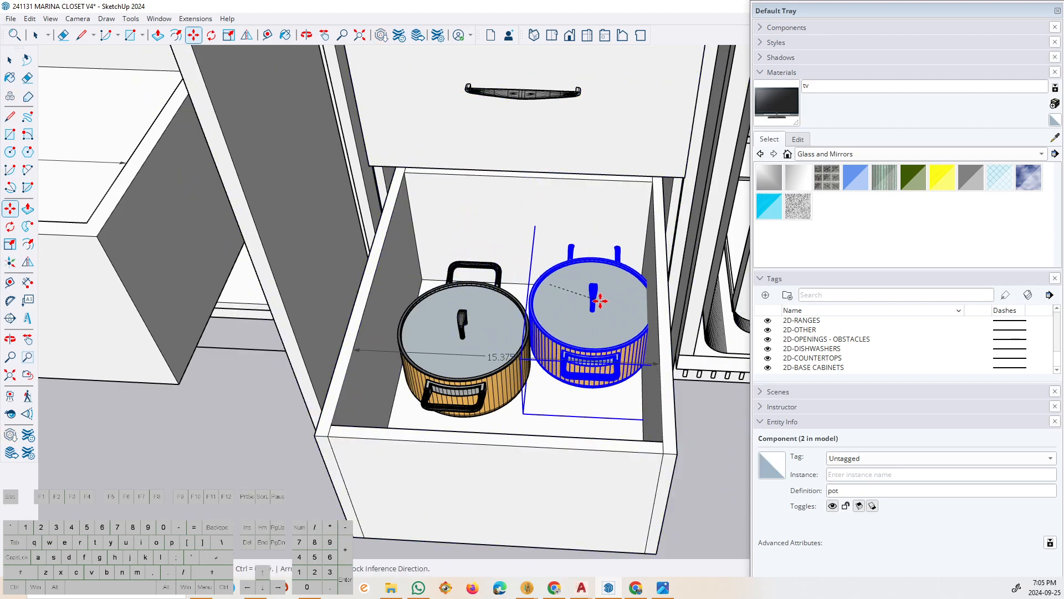
left_click(589, 289)
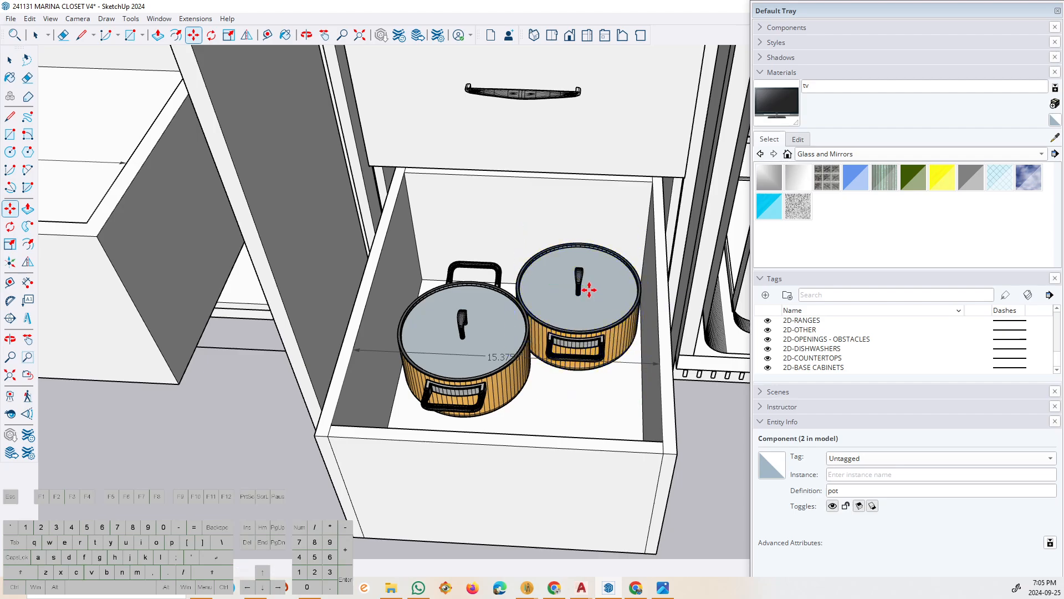
Move the first pot forward toward the front corner of the base cabinet drawer.
key("space")
left_click(480, 342)
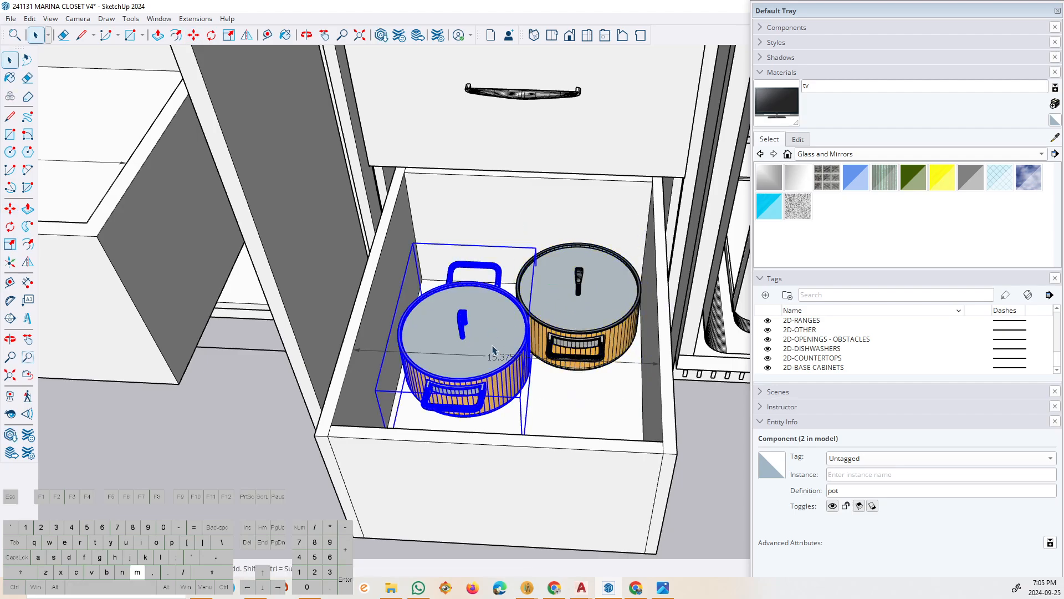
key("m")
left_click(492, 349)
left_click(497, 363)
Move the second pot slightly forward in the drawer along the red axis.
key("space")
left_click(603, 297)
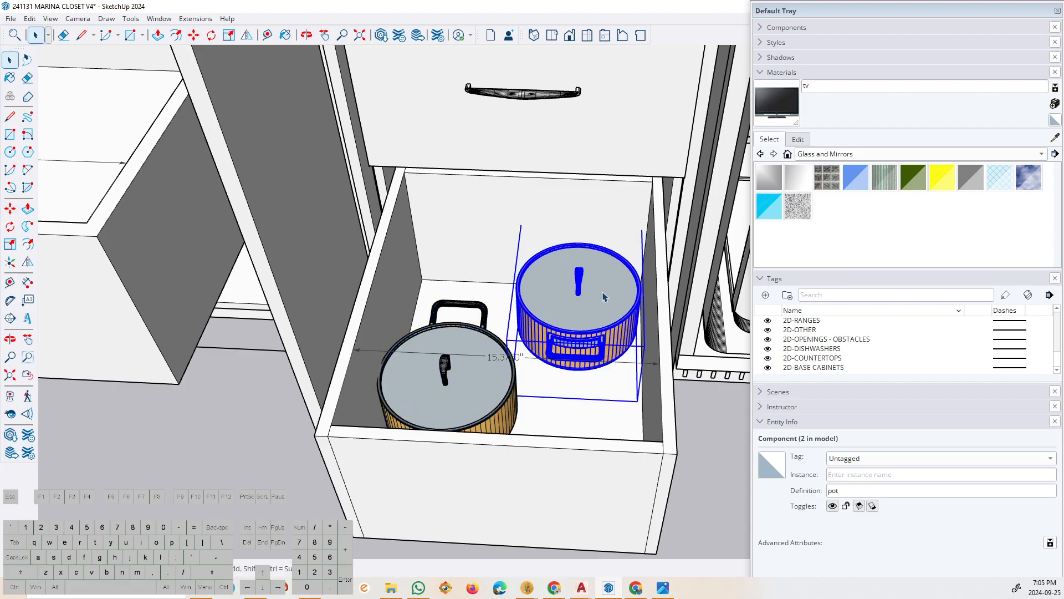
key("m")
left_click(611, 297)
left_click(613, 326)
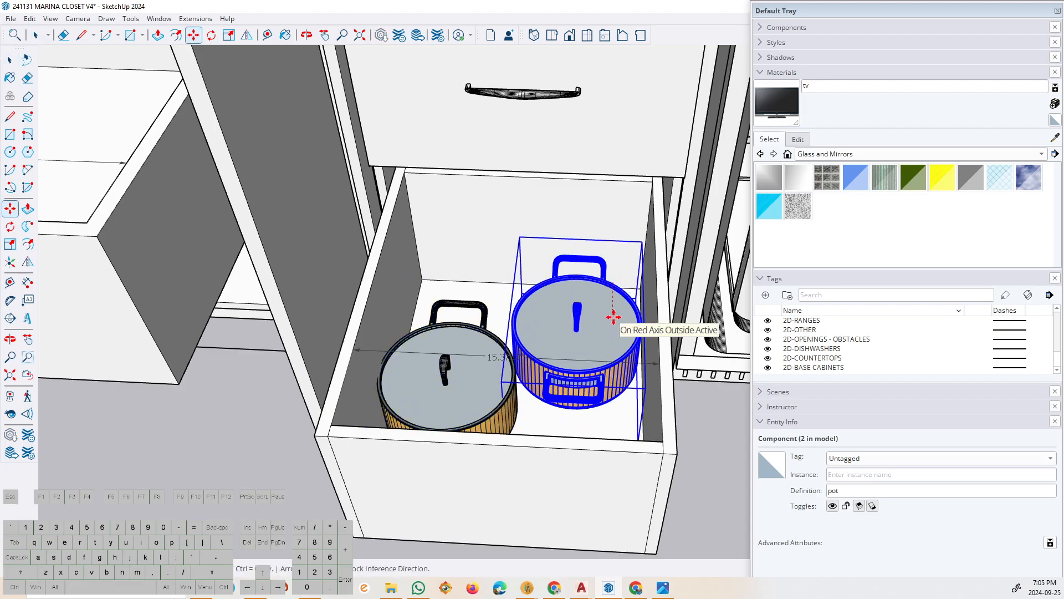
Move the base cabinet drawer's inside-width dimension out in front of the drawer, clear of the pots.
key("o")
left_click_drag(577, 308, 610, 320)
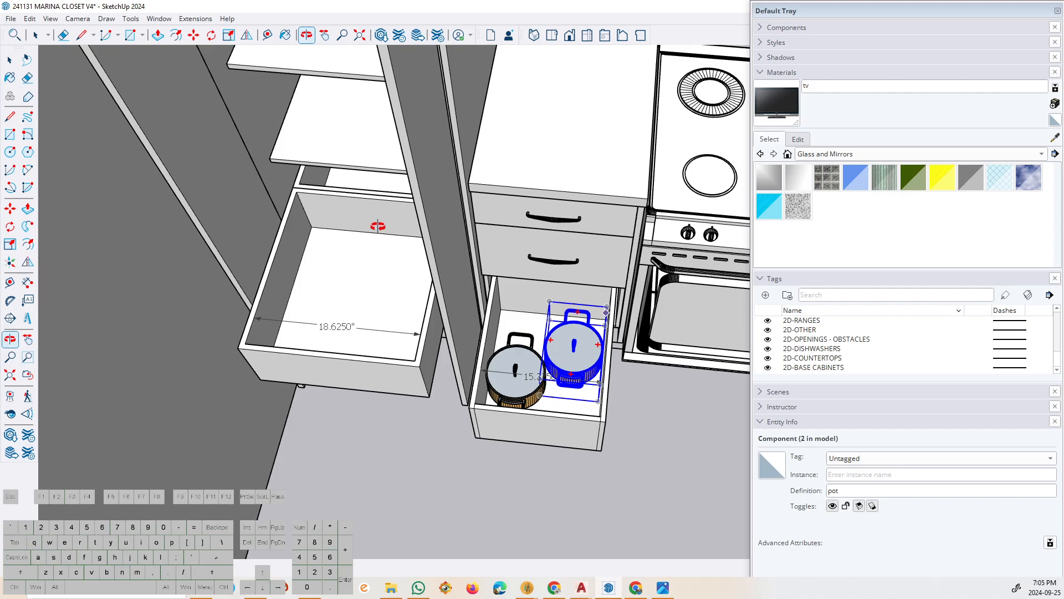
left_click_drag(378, 226, 495, 387)
key("m")
scroll(513, 357, "up", 3)
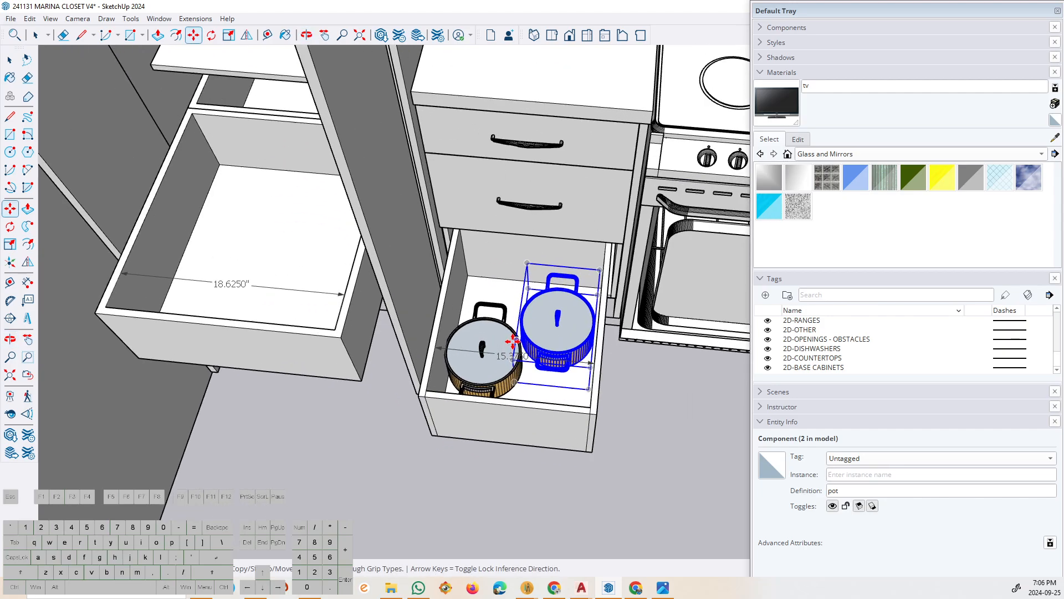
left_click(504, 359)
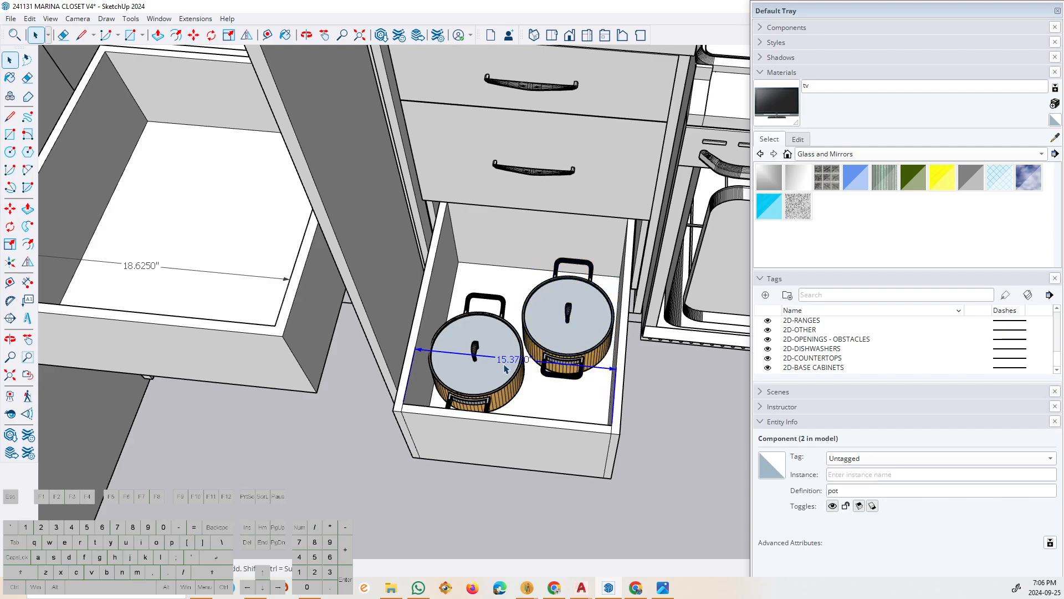
scroll(484, 436, "down", 1)
left_click(490, 500)
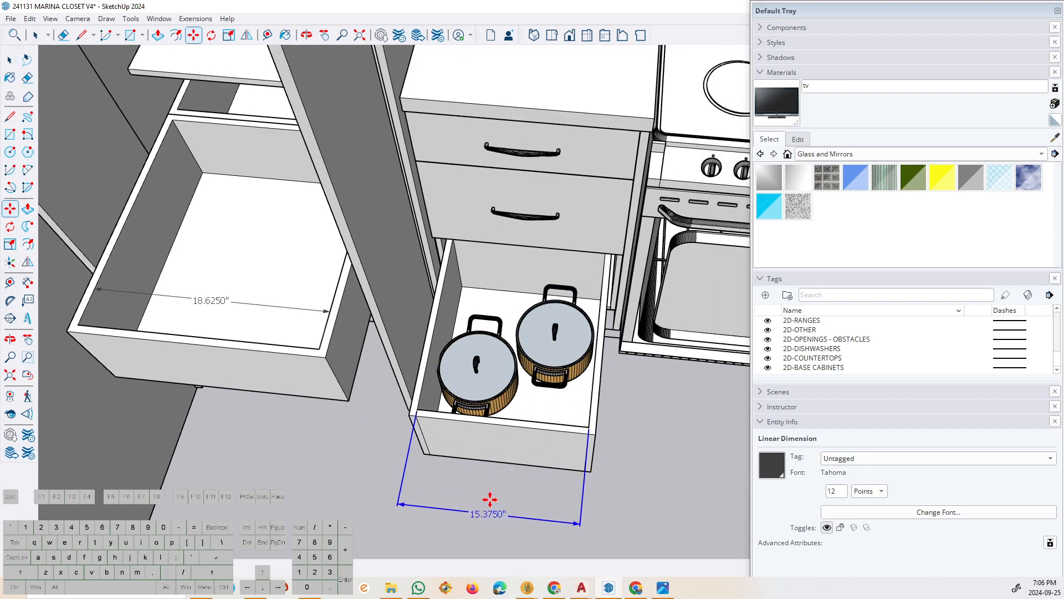
key("space")
scroll(531, 333, "down", 2)
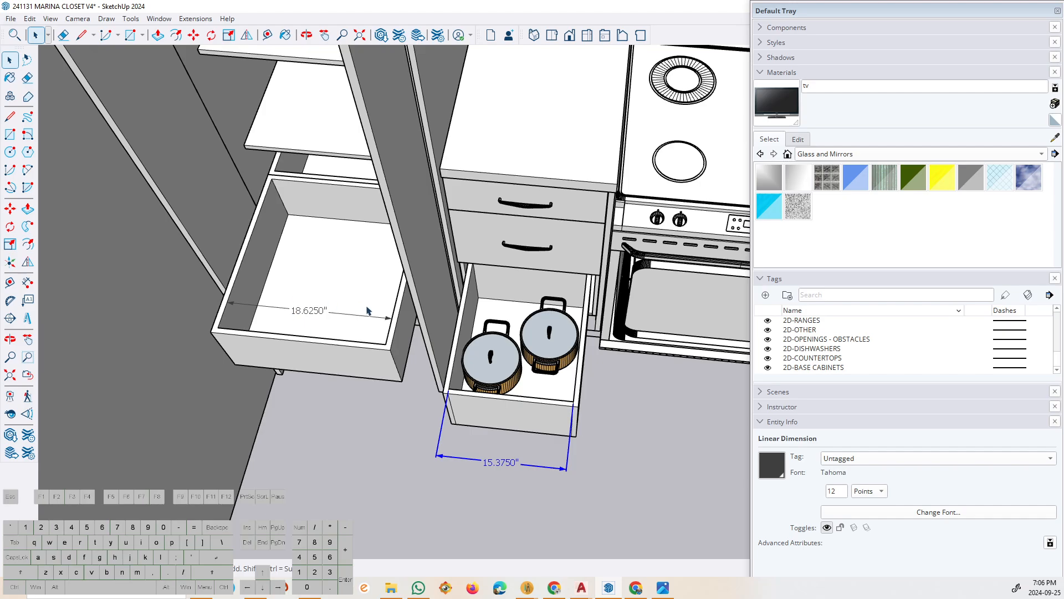
Draw a rectangle over the open top of the tall cabinet's pull-out drawer box and extrude it upward into a thin slab.
scroll(463, 319, "down", 2)
middle_click_drag(464, 402, 475, 242)
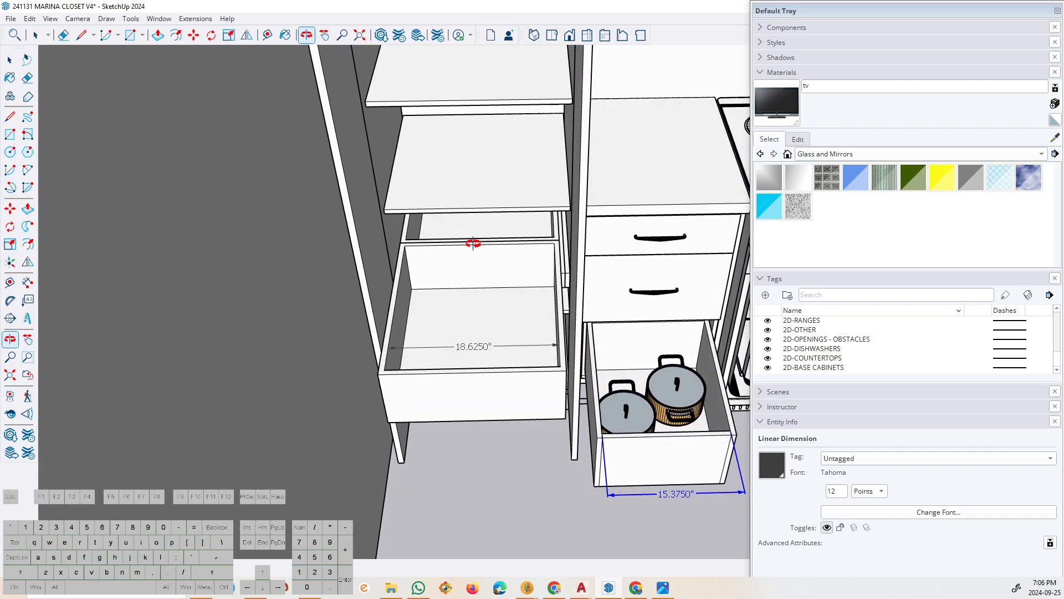
key("space")
scroll(481, 289, "up", 3)
key("r")
scroll(388, 247, "up", 2)
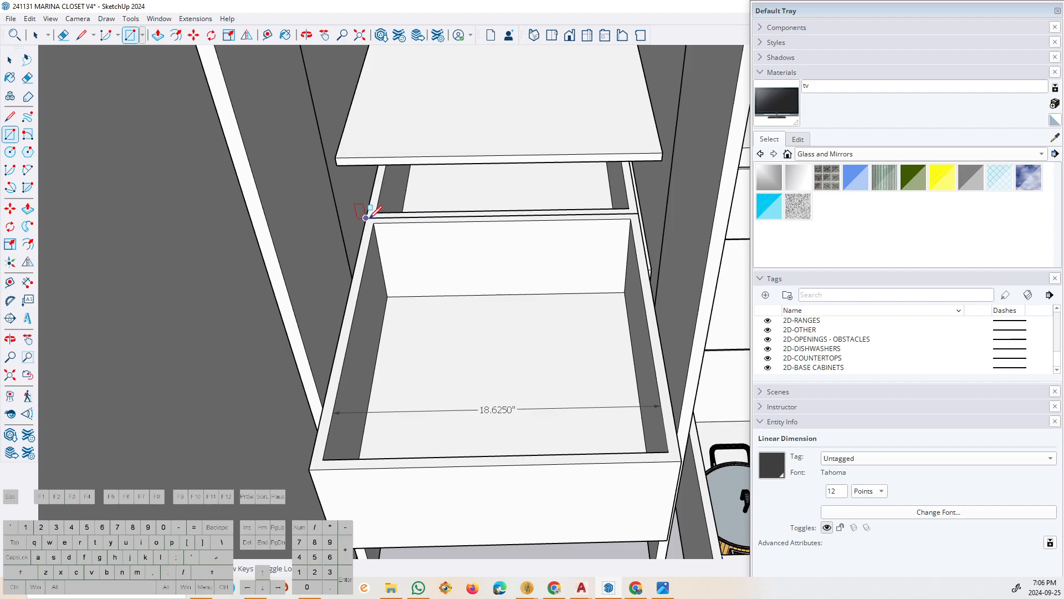
left_click(371, 221)
left_click(646, 450)
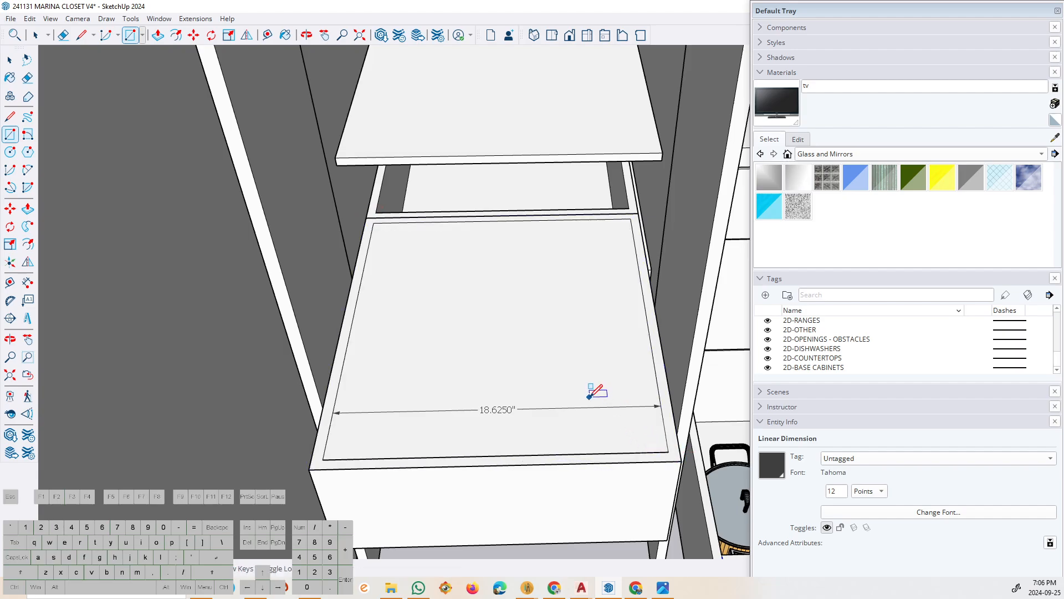
key("p")
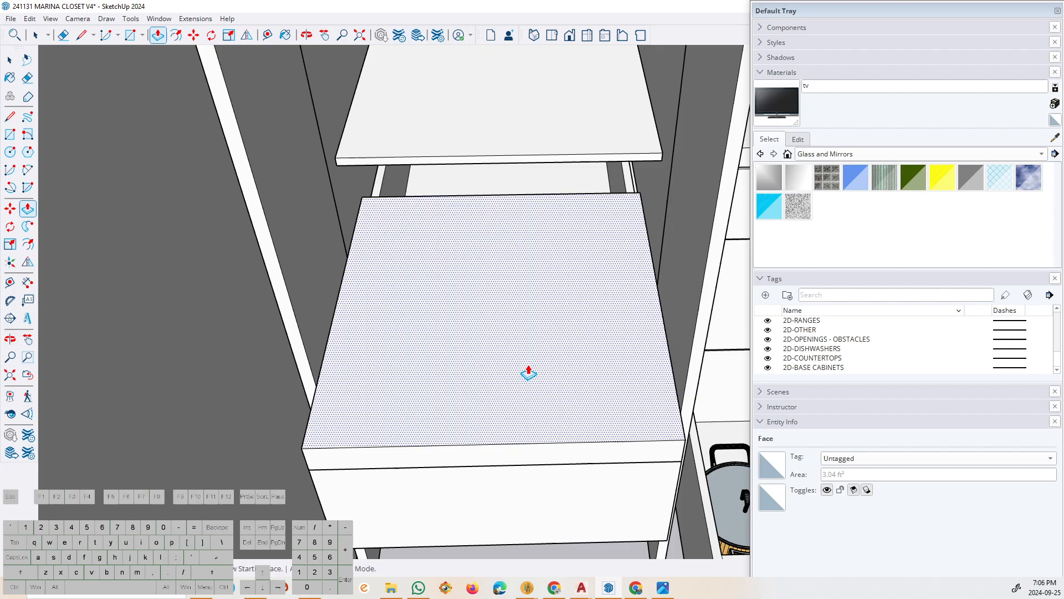
Select all the geometry of the new slab and make it a group.
key("space")
triple_click(527, 371)
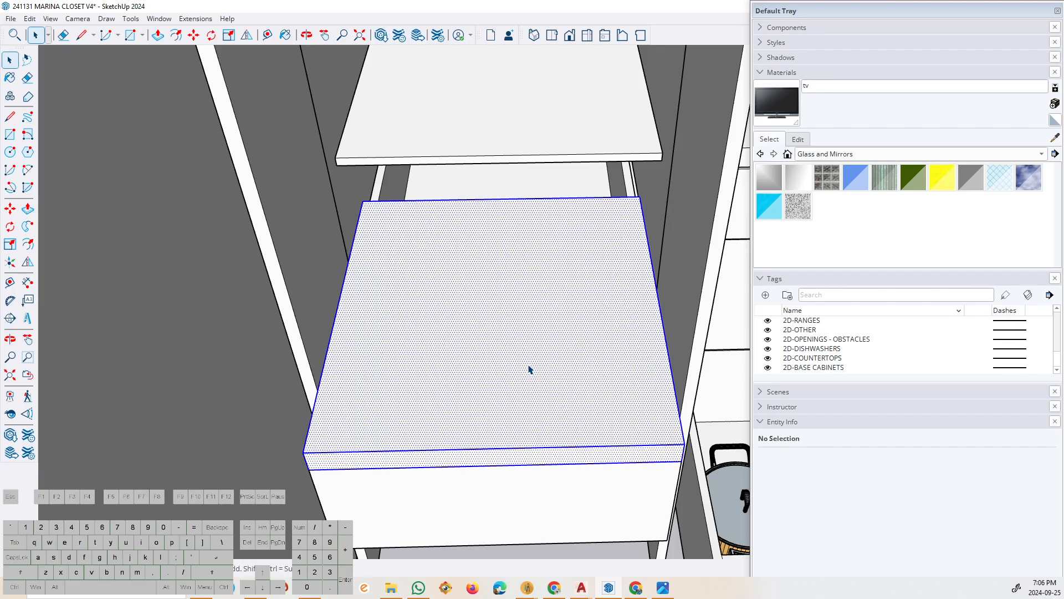
right_click(529, 367)
left_click(563, 469)
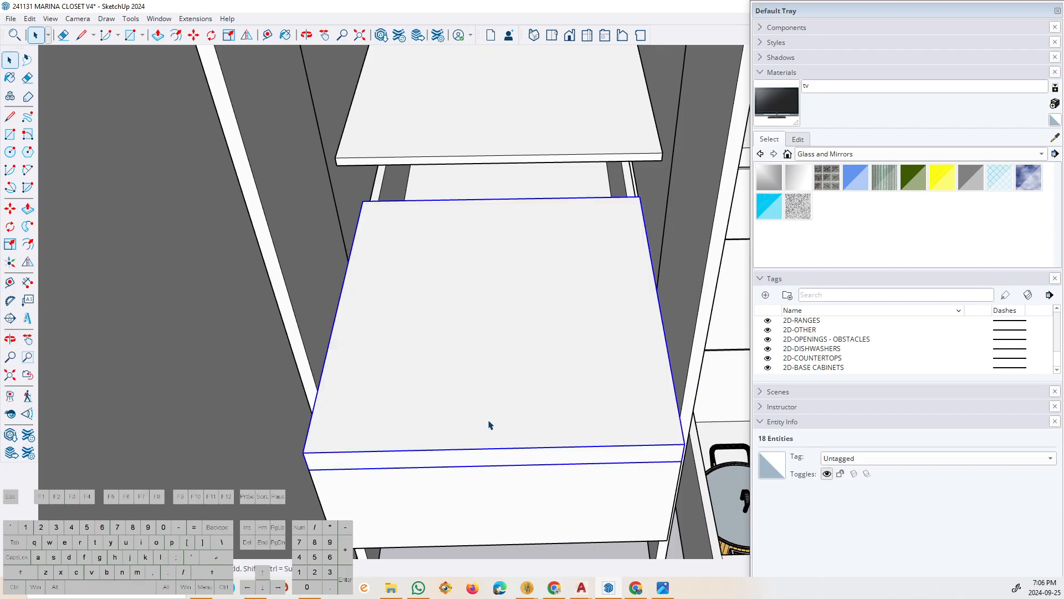
Move the slab group up and back onto the pull-out shelf directly above the drawer box.
key("m")
left_click(496, 459)
key("Escape")
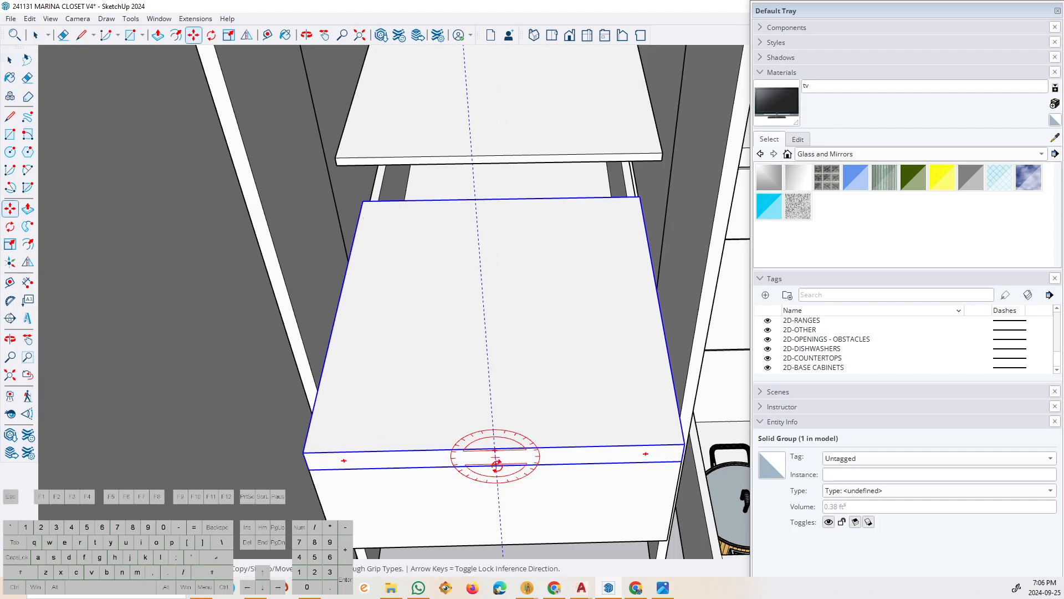
left_click_drag(497, 468, 495, 154)
left_click(495, 154)
scroll(503, 318, "down", 5)
scroll(500, 161, "up", 5)
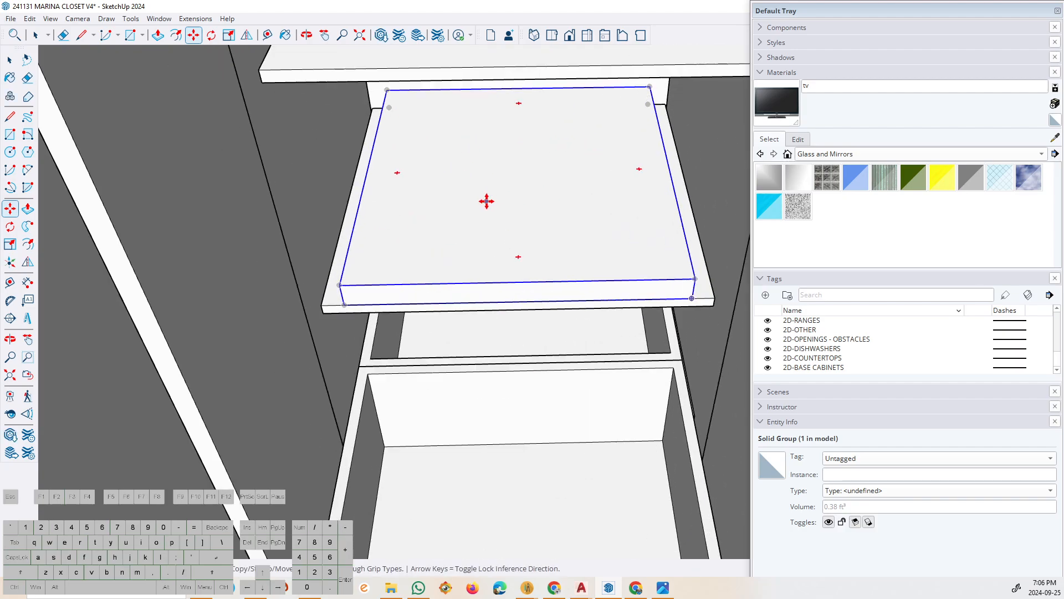
scroll(377, 316, "down", 2)
scroll(649, 294, "up", 1)
scroll(600, 254, "down", 2)
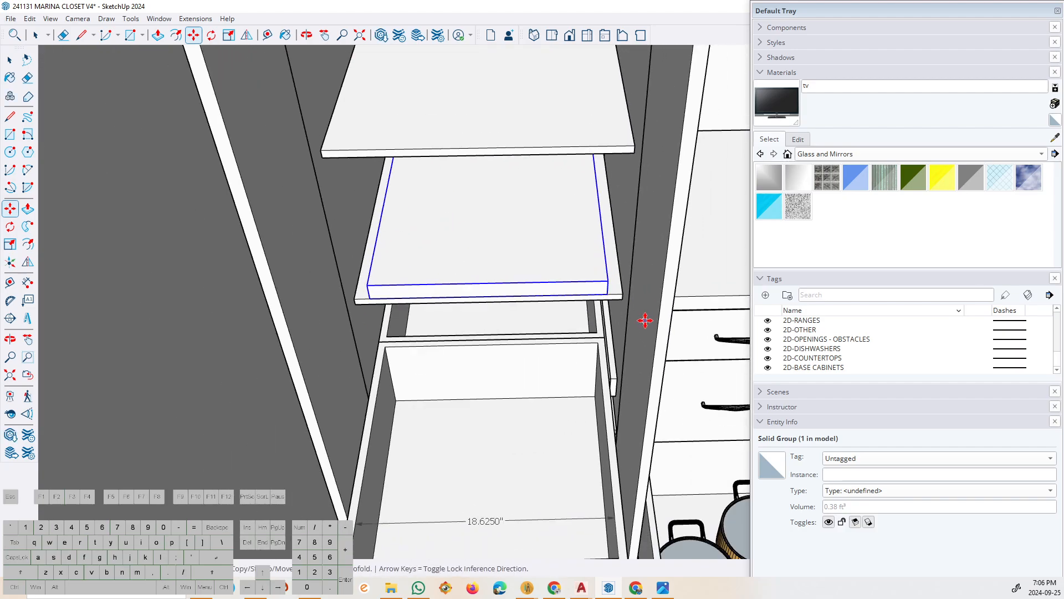
Delete the original shelf panel under the slab from inside the tall cabinet component and exit the component.
key("space")
scroll(614, 290, "up", 1)
triple_click(615, 290)
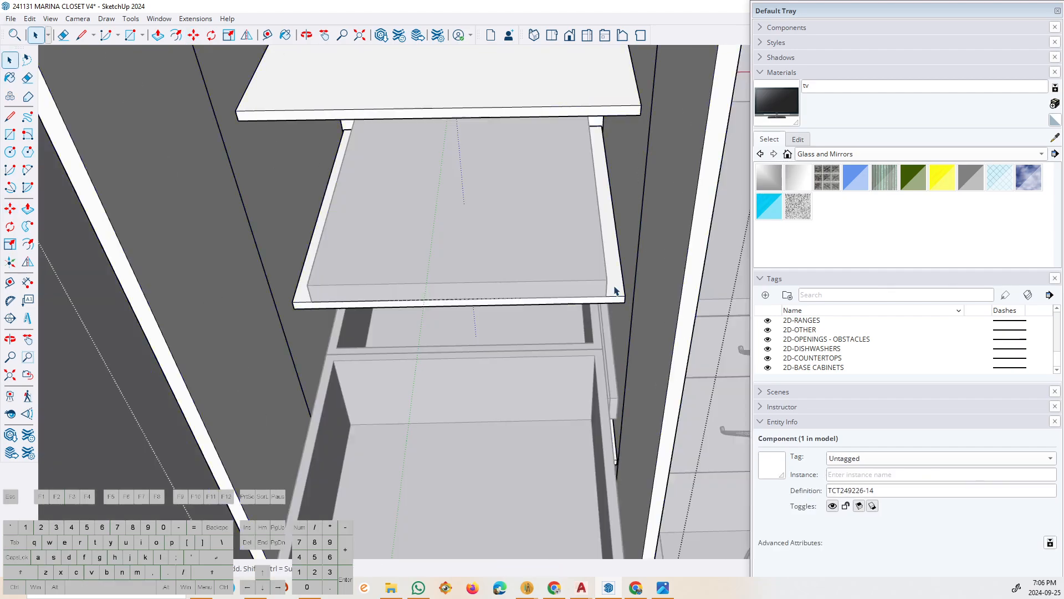
left_click(613, 295)
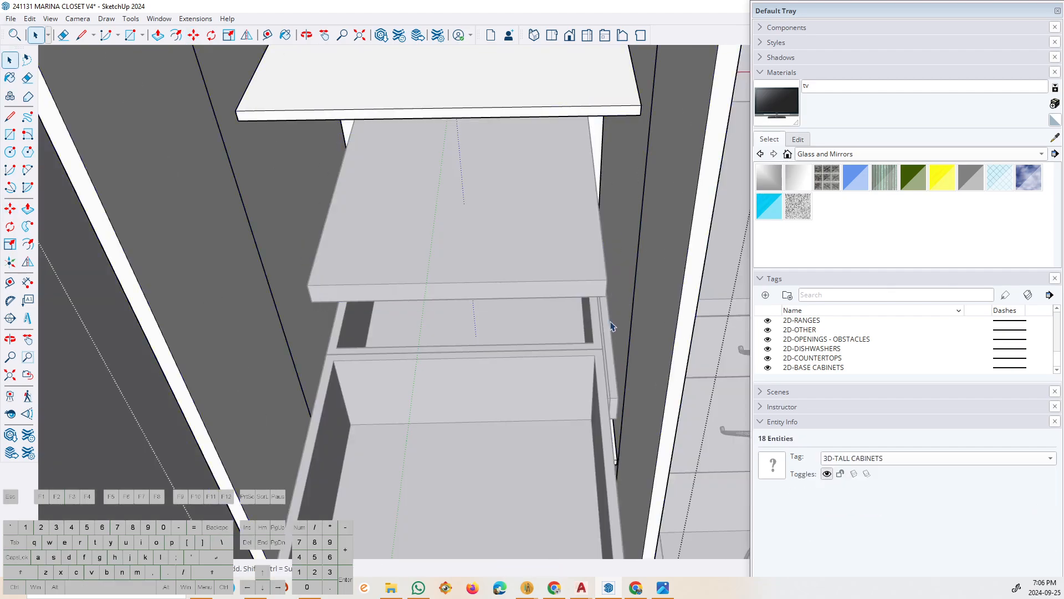
left_click(635, 404)
Select the drawer box under the new slab together with its side slide pieces.
scroll(613, 394, "up", 4)
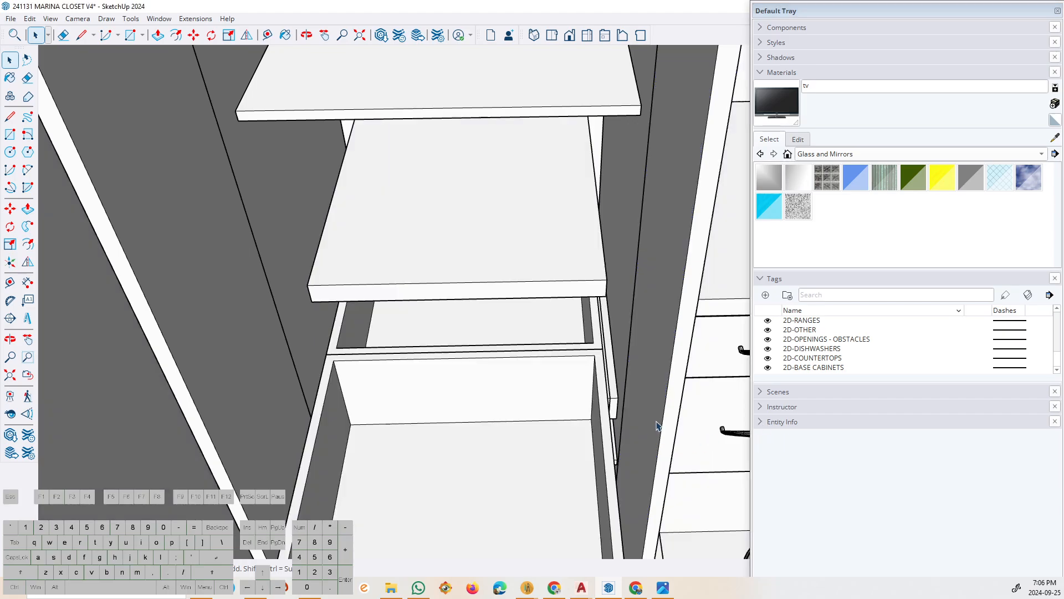
left_click(603, 398, "ctrl")
left_click(608, 400)
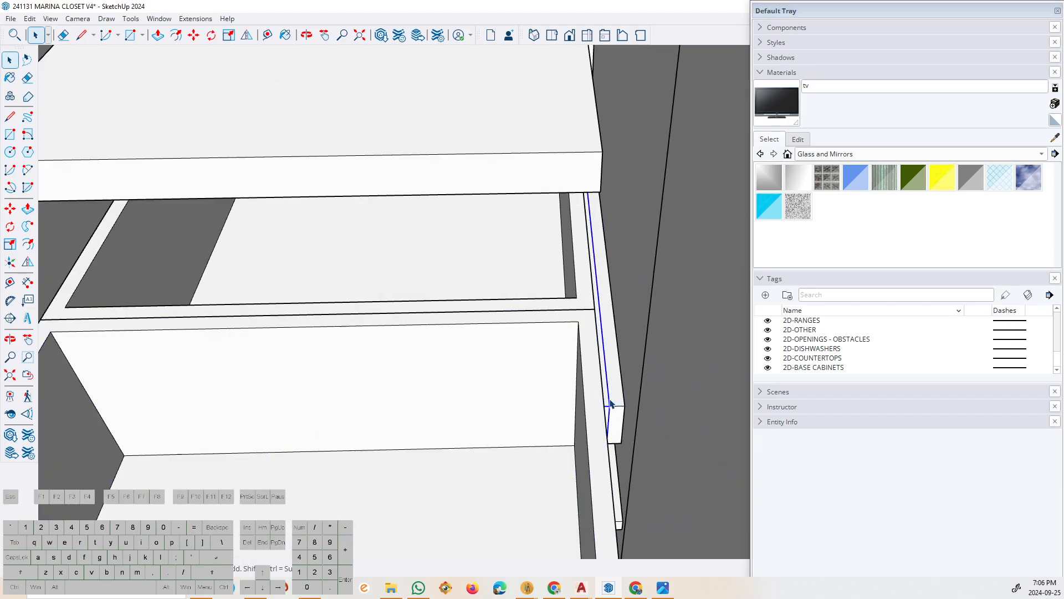
scroll(584, 258, "up", 1)
scroll(593, 267, "up", 1)
left_click(594, 268, "ctrl")
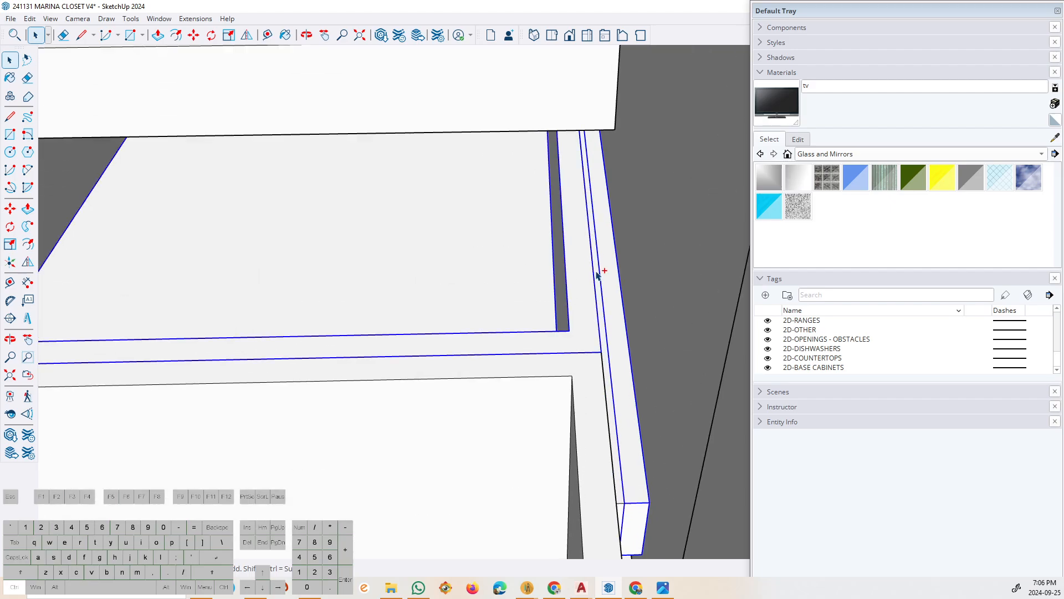
scroll(564, 296, "down", 1)
scroll(558, 311, "down", 3)
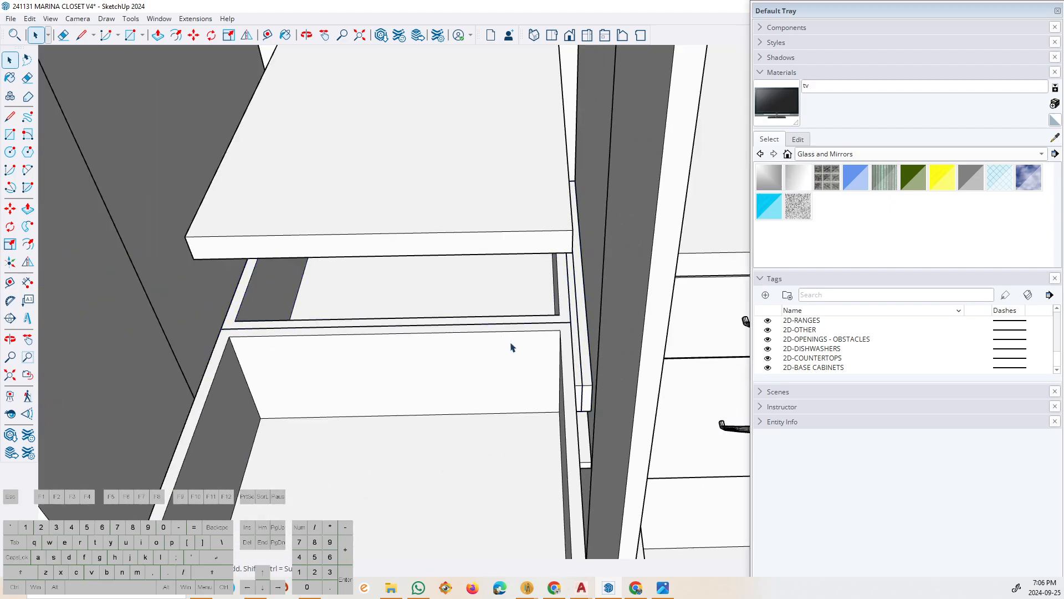